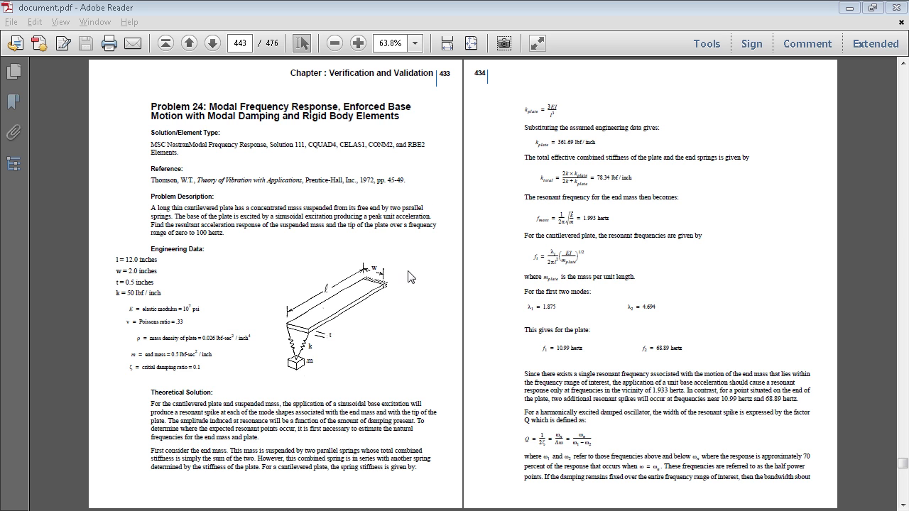
# Put away the Problem 24 reference document and launch MSC Patran 2012.2 Student Edition
pyautogui.doubleClick(445, 76)
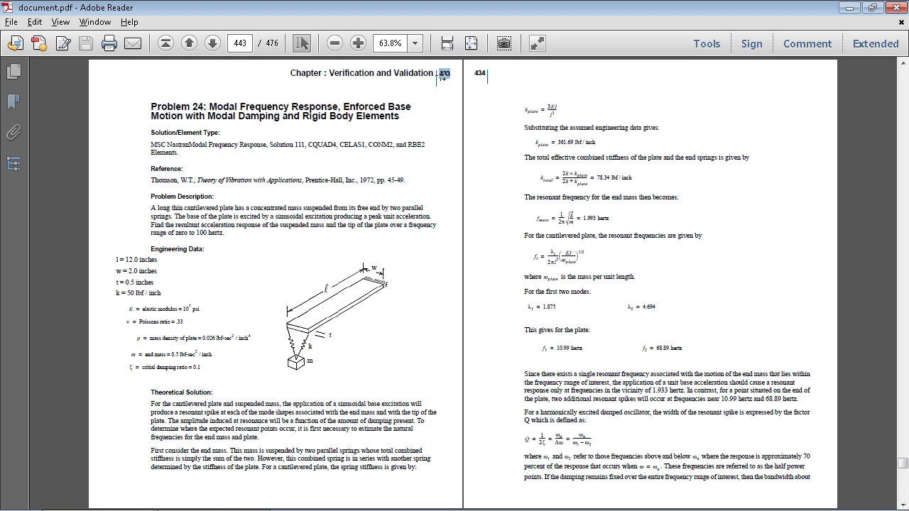
pyautogui.click(536, 137)
pyautogui.click(849, 7)
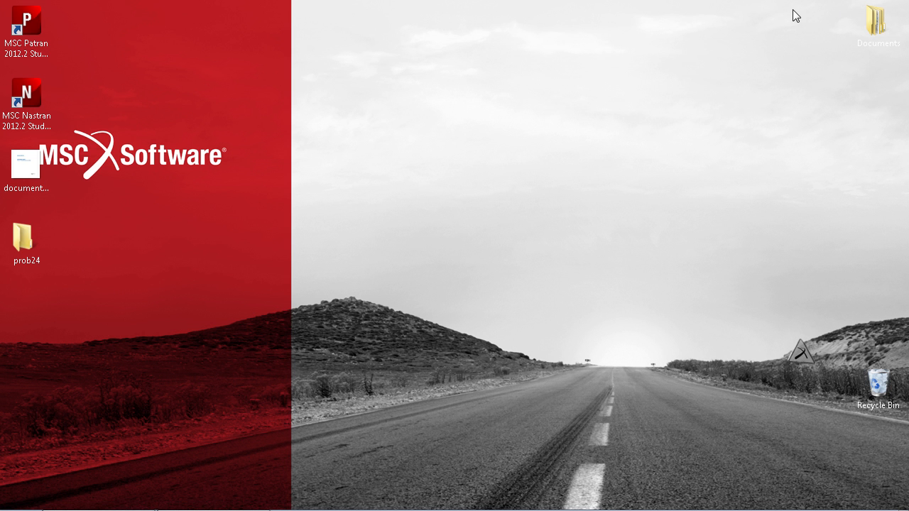
pyautogui.doubleClick(43, 30)
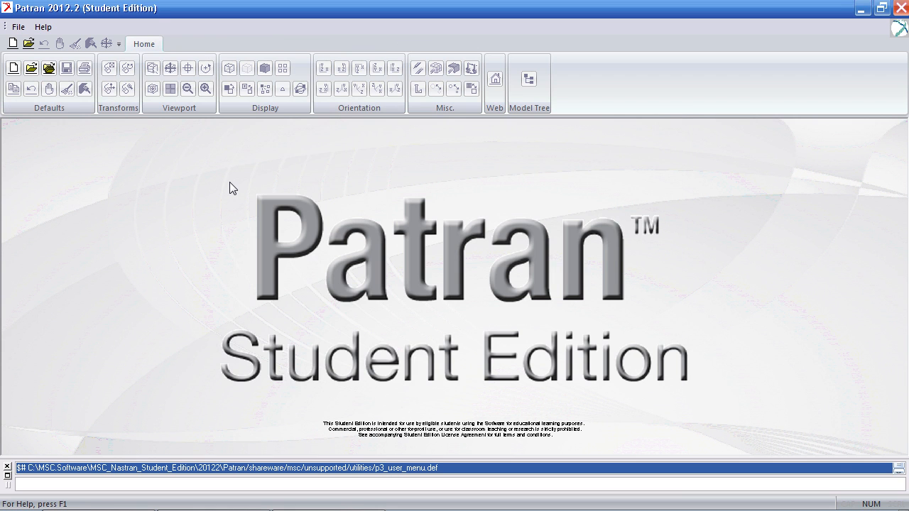
# Create a new database named prob24 in the prob24 folder and accept the MSC.Nastran structural model preferences
pyautogui.click(392, 239)
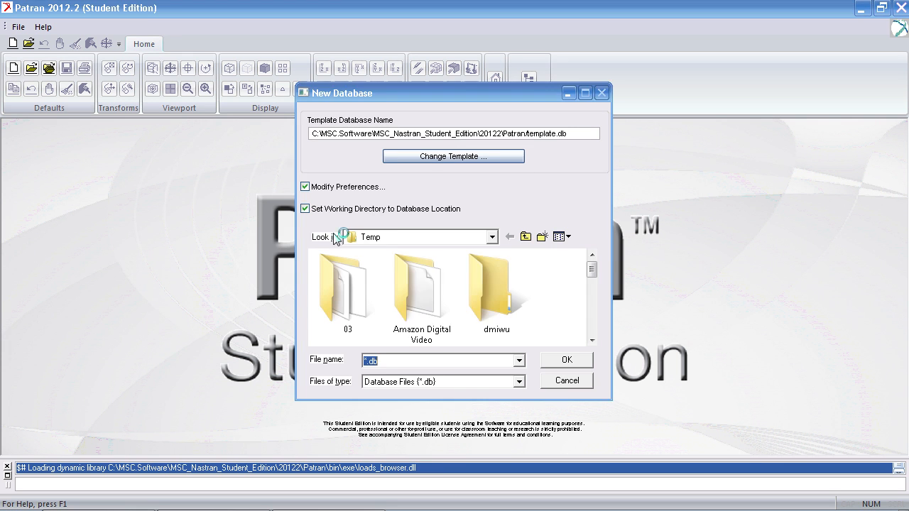
pyautogui.click(367, 403)
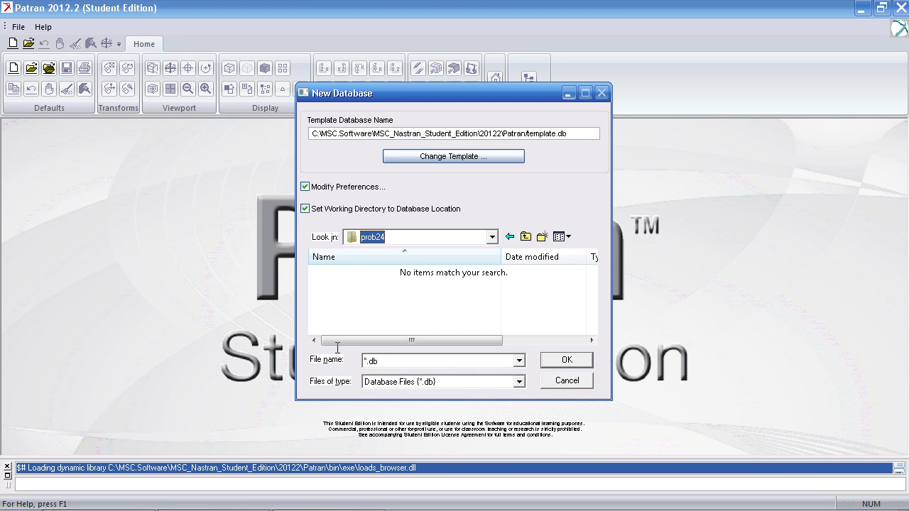
pyautogui.write('prob24')
pyautogui.press('Return')
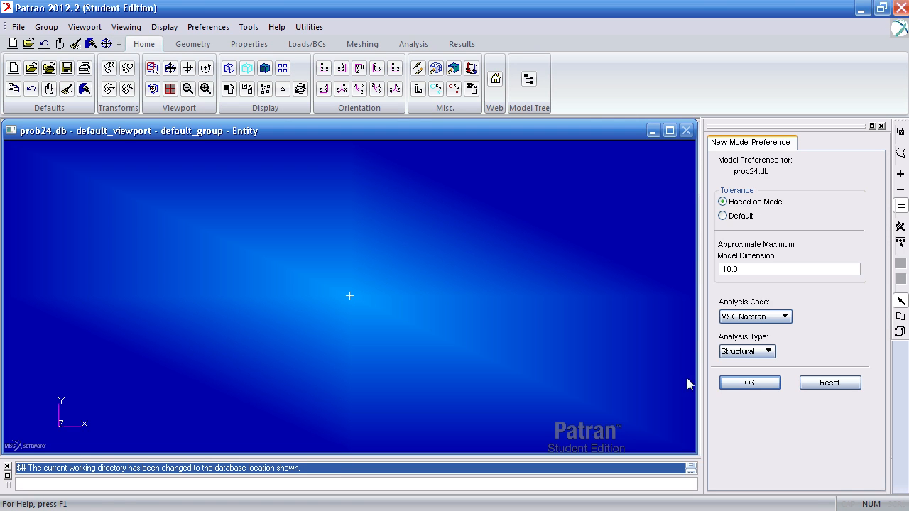
pyautogui.click(748, 385)
# Create an XYZ surface for the plate with vector <12 2 0> from origin [0 0 0]
pyautogui.click(188, 45)
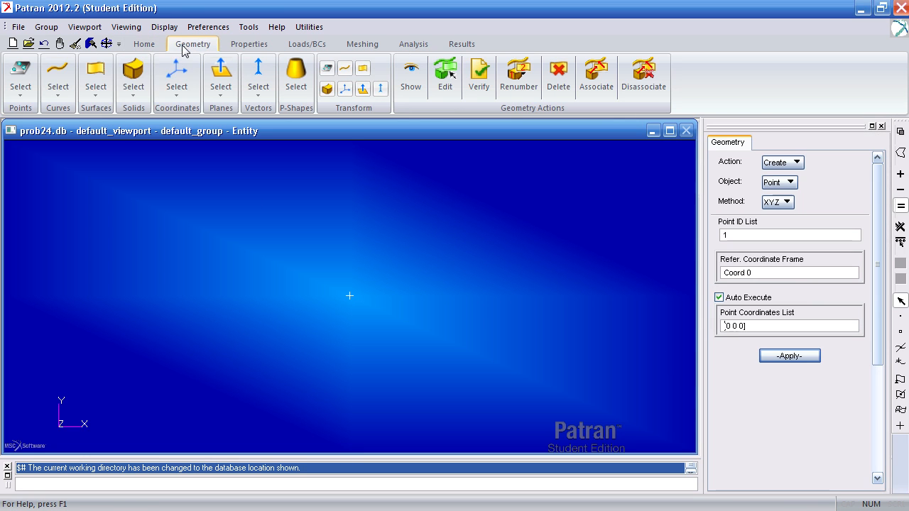
pyautogui.click(96, 88)
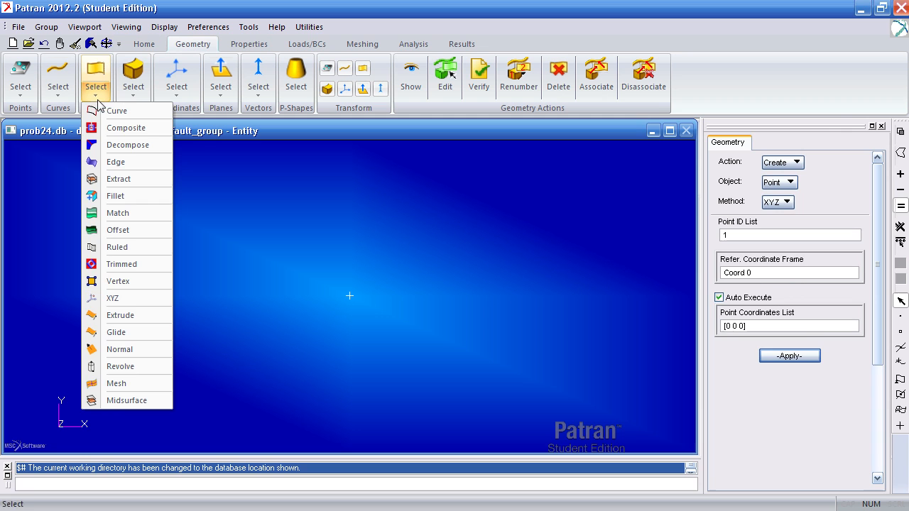
pyautogui.click(113, 299)
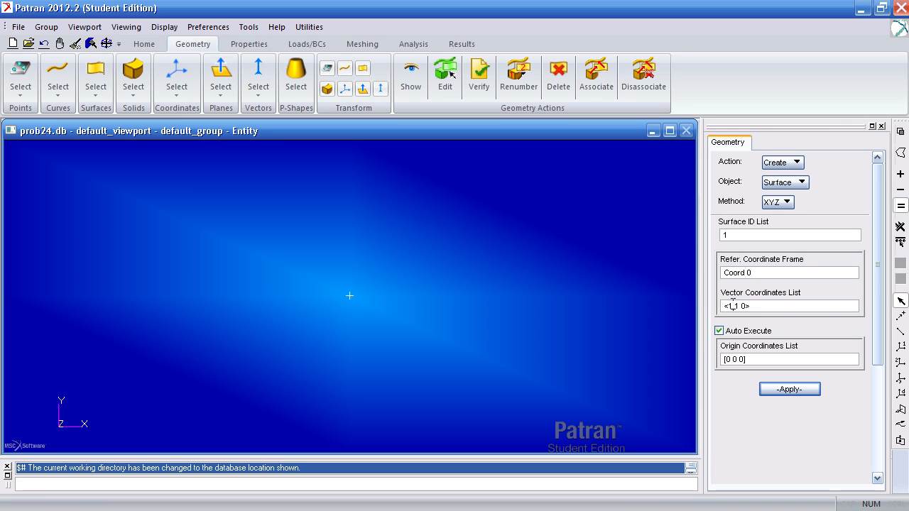
pyautogui.click(732, 306)
pyautogui.write('2')
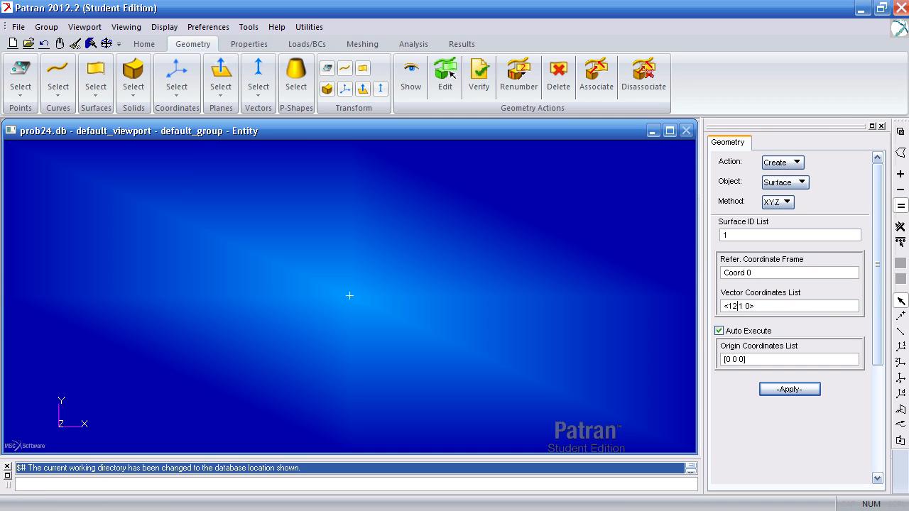
pyautogui.doubleClick(743, 306)
pyautogui.write('2')
pyautogui.click(771, 391)
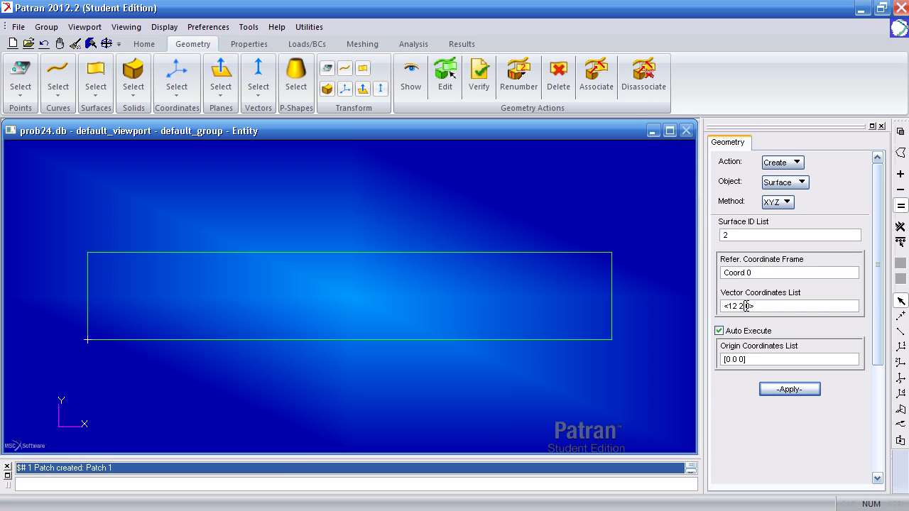
pyautogui.click(752, 359)
# Mesh the plate surface with Quad4 IsoMesh elements, using a manual global edge length of 1
pyautogui.moveTo(526, 389); pyautogui.dragTo(540, 337, button='middle')
pyautogui.click(378, 45)
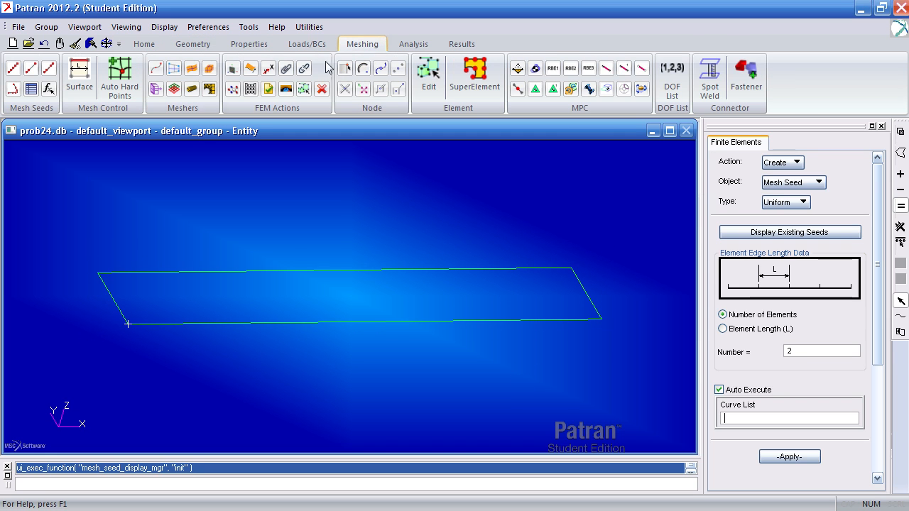
pyautogui.click(191, 90)
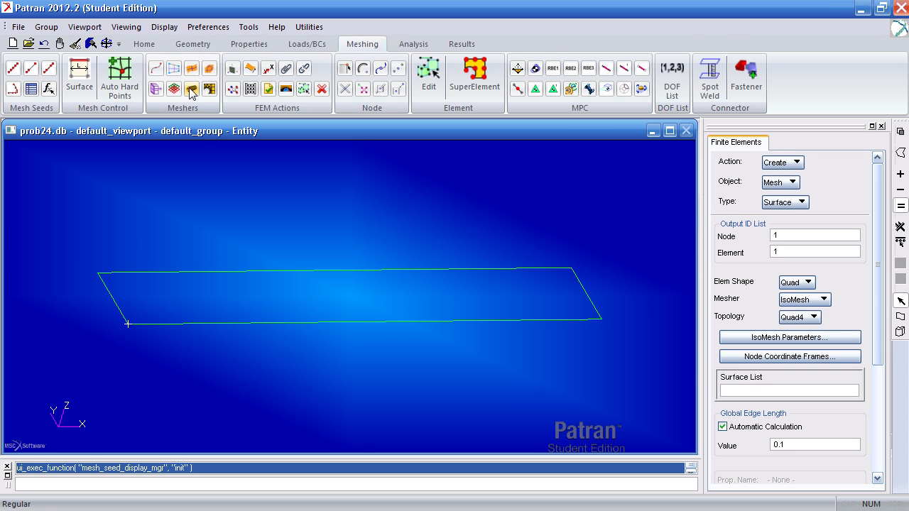
pyautogui.click(546, 332)
pyautogui.click(722, 427)
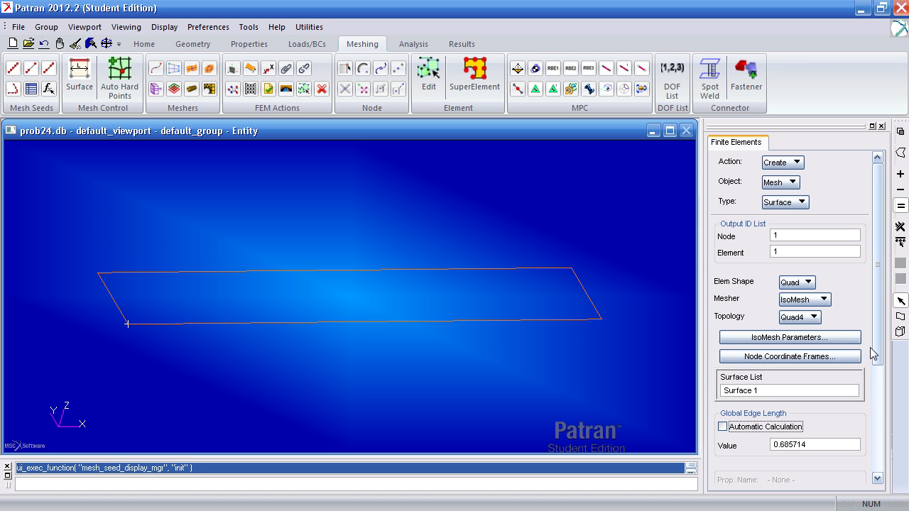
pyautogui.scroll(-3, 870, 355)
pyautogui.moveTo(815, 343); pyautogui.dragTo(726, 347)
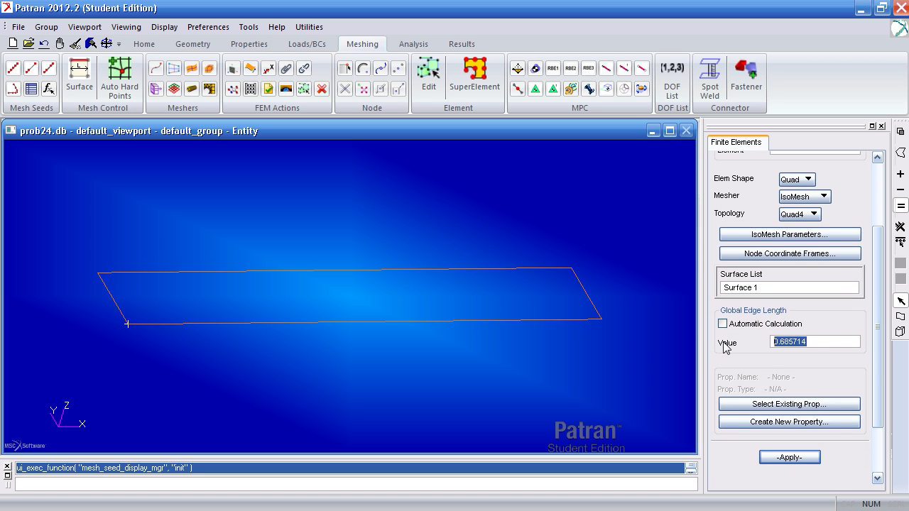
pyautogui.write('1')
pyautogui.click(789, 457)
# Create two nodes off the plate at [0 1 -1] and [14 1 0], and enlarge the node markers
pyautogui.moveTo(397, 406); pyautogui.dragTo(411, 386, button='middle')
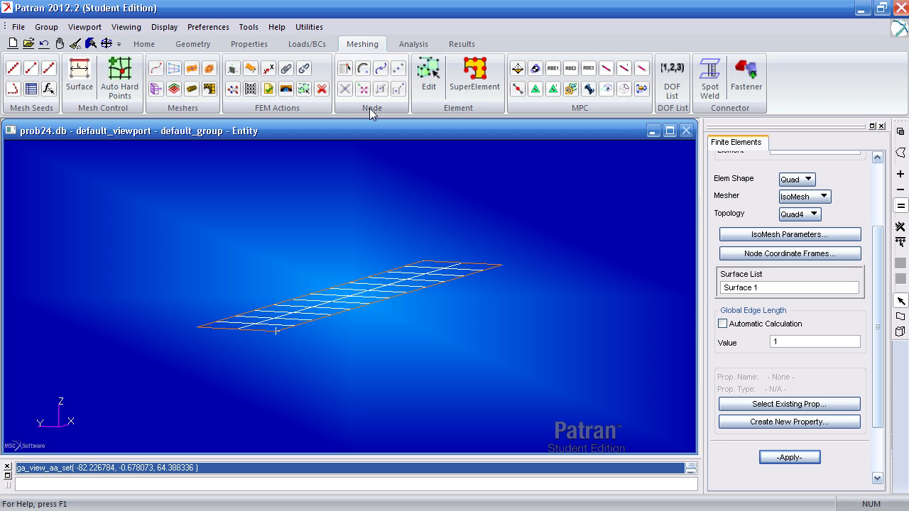
pyautogui.click(347, 69)
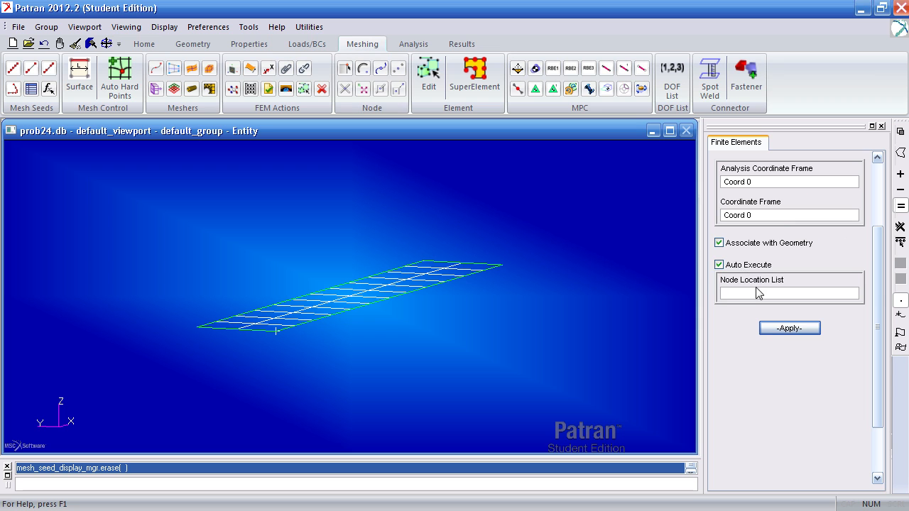
pyautogui.moveTo(872, 279); pyautogui.dragTo(872, 195)
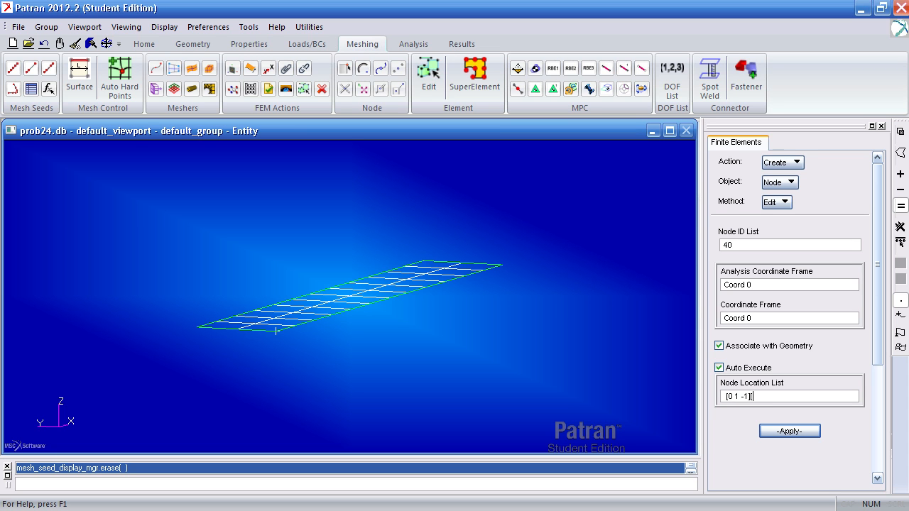
pyautogui.press('Return')
pyautogui.moveTo(620, 290)
pyautogui.mouseDown(button='middle')
pyautogui.moveTo(629, 296)
pyautogui.moveTo(623, 290)
pyautogui.mouseUp(button='middle')
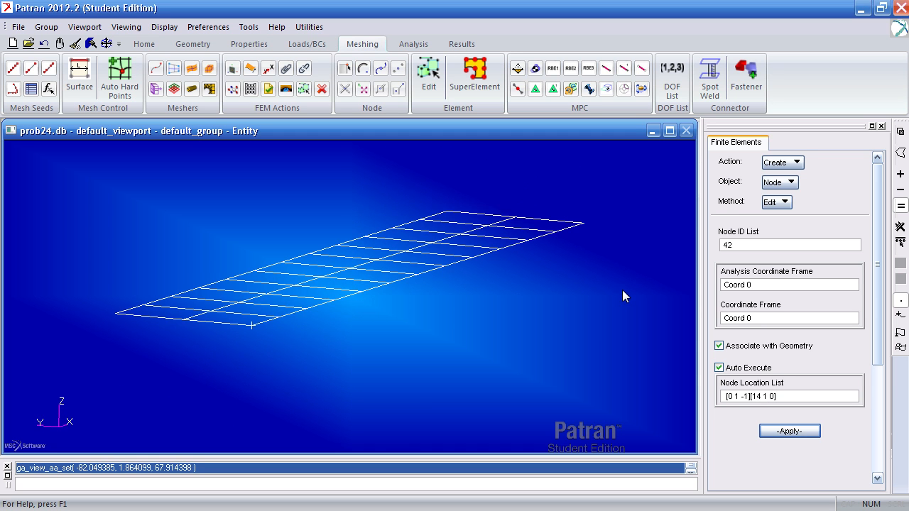
pyautogui.click(144, 44)
pyautogui.click(452, 89)
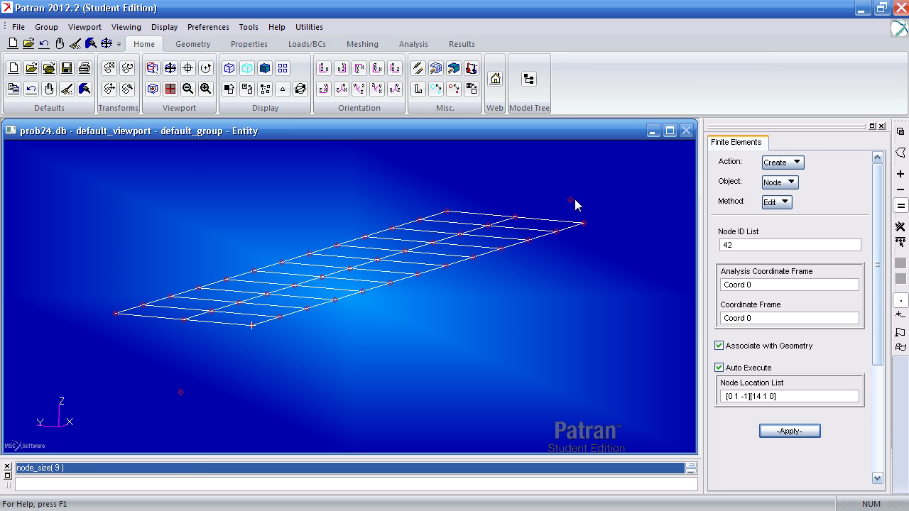
# Create a point element on each of the two nodes off the plate, and turn the enlarged node markers off
pyautogui.click(362, 45)
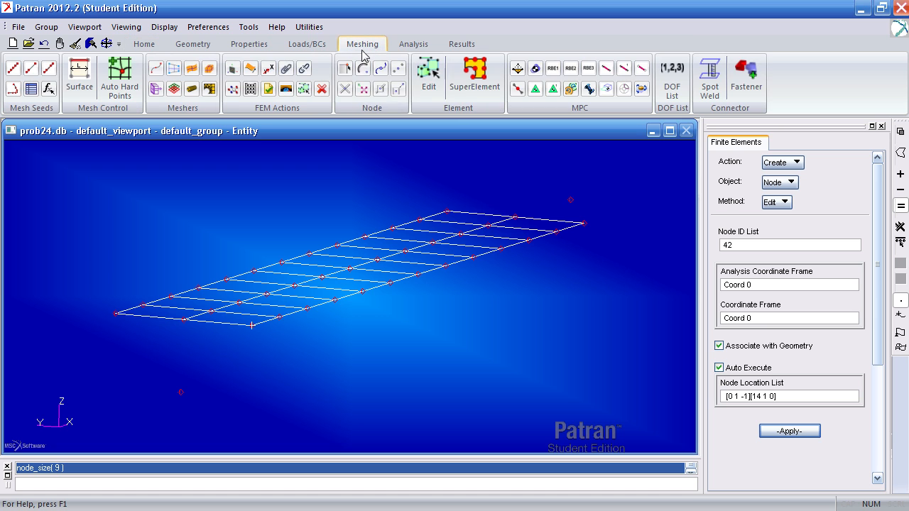
pyautogui.click(435, 91)
pyautogui.click(795, 260)
pyautogui.click(806, 262)
pyautogui.scroll(-2, 812, 359)
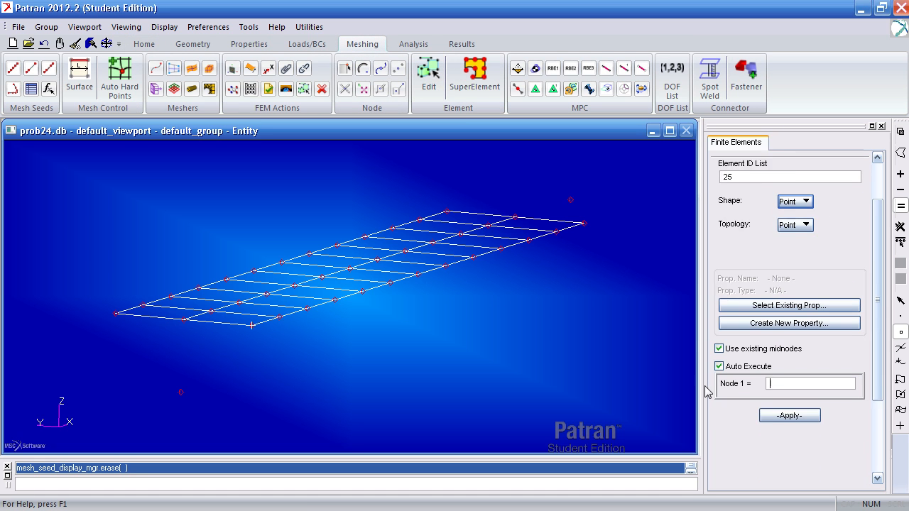
pyautogui.click(181, 392)
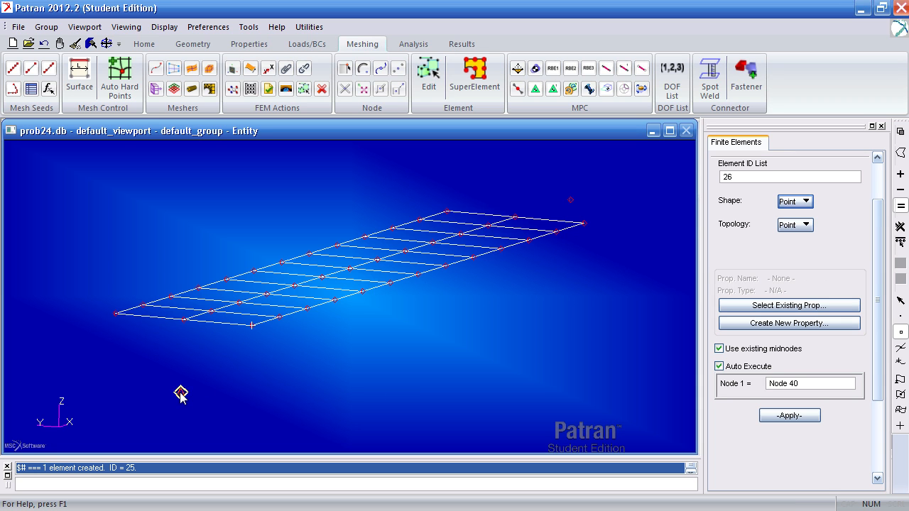
pyautogui.click(572, 202)
pyautogui.click(144, 44)
pyautogui.click(453, 88)
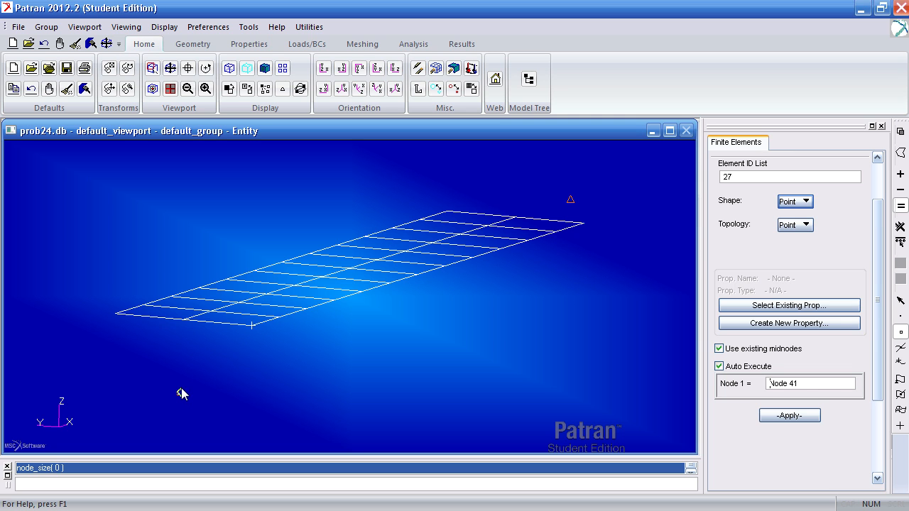
# Create two Bar2 elements connecting the node below the plate to the two corners of the plate's nearer end
pyautogui.moveTo(234, 383); pyautogui.dragTo(238, 382, button='middle')
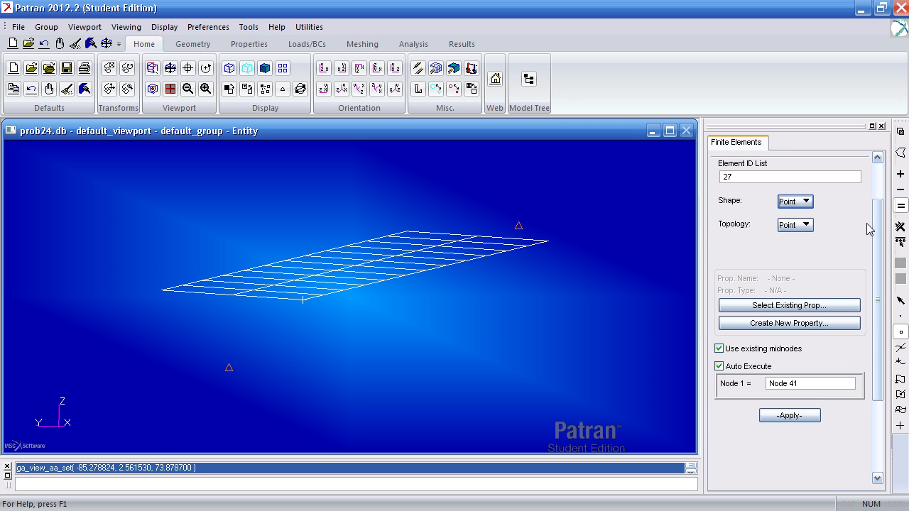
pyautogui.scroll(2, 867, 227)
pyautogui.click(362, 44)
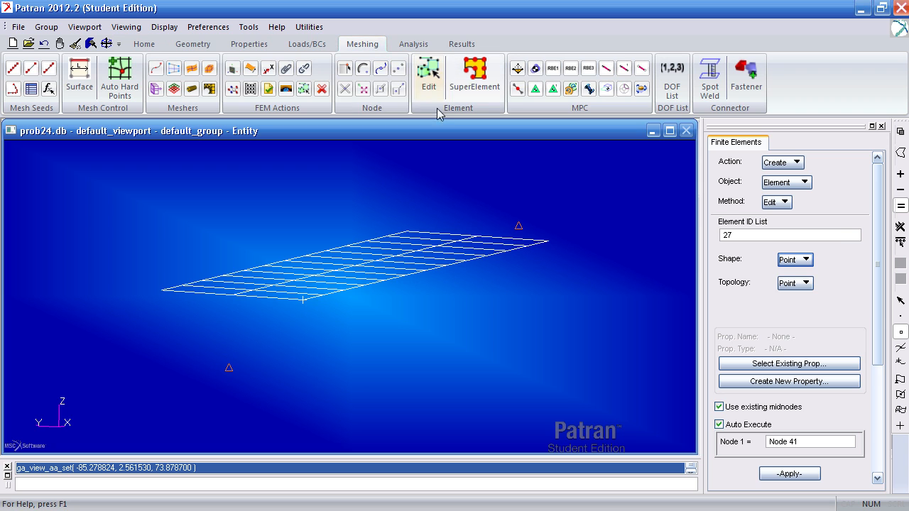
pyautogui.click(781, 264)
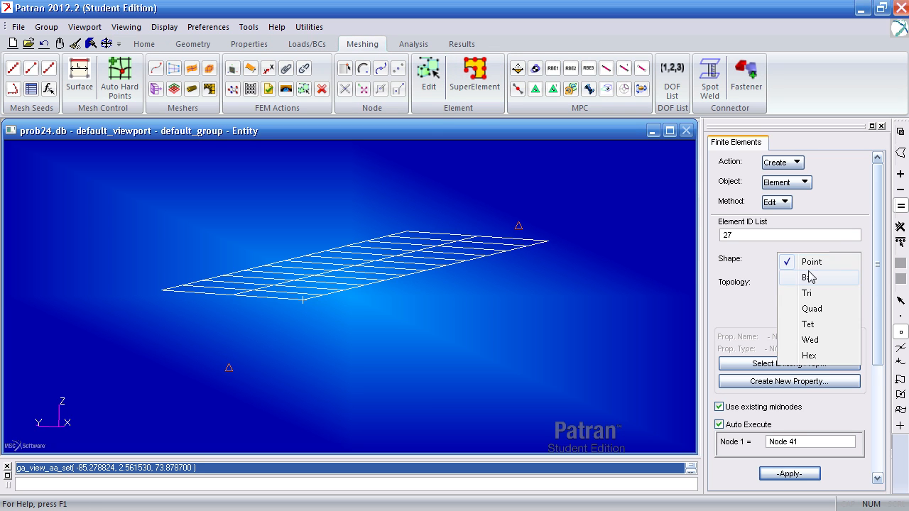
pyautogui.click(805, 275)
pyautogui.moveTo(880, 274); pyautogui.dragTo(854, 345)
pyautogui.moveTo(813, 321); pyautogui.dragTo(659, 326)
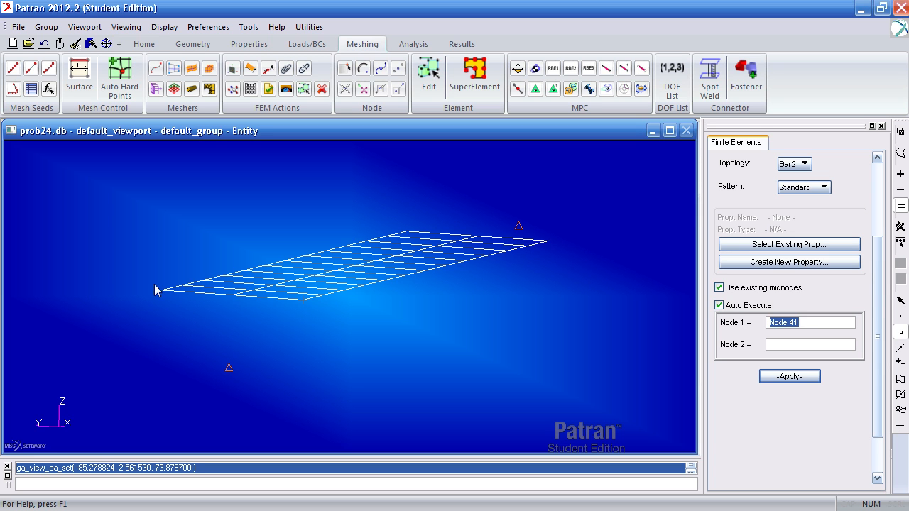
pyautogui.click(228, 367)
pyautogui.click(162, 289)
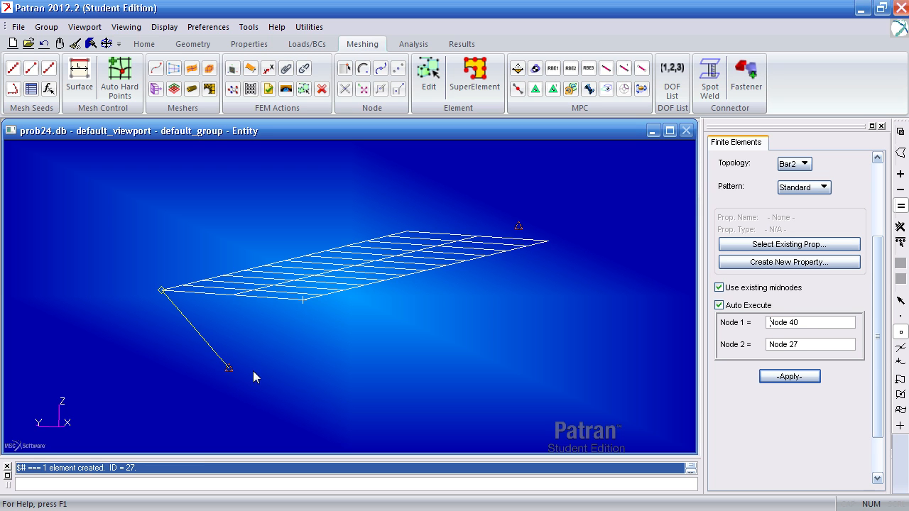
pyautogui.click(299, 302)
# Start an RBE2 MPC and define the node beyond the plate's far end as its independent term, with Auto Execute off
pyautogui.moveTo(299, 344); pyautogui.dragTo(295, 391, button='middle')
pyautogui.scroll(-1, 367, 375)
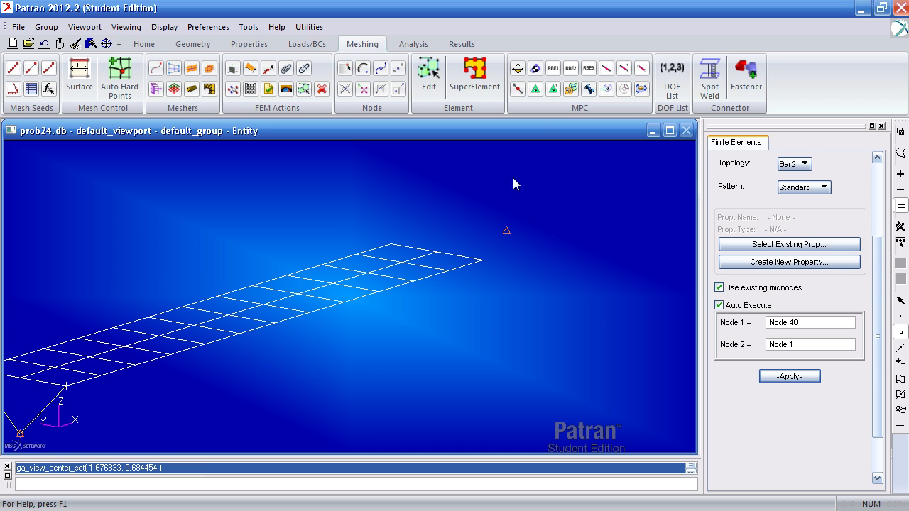
pyautogui.click(571, 73)
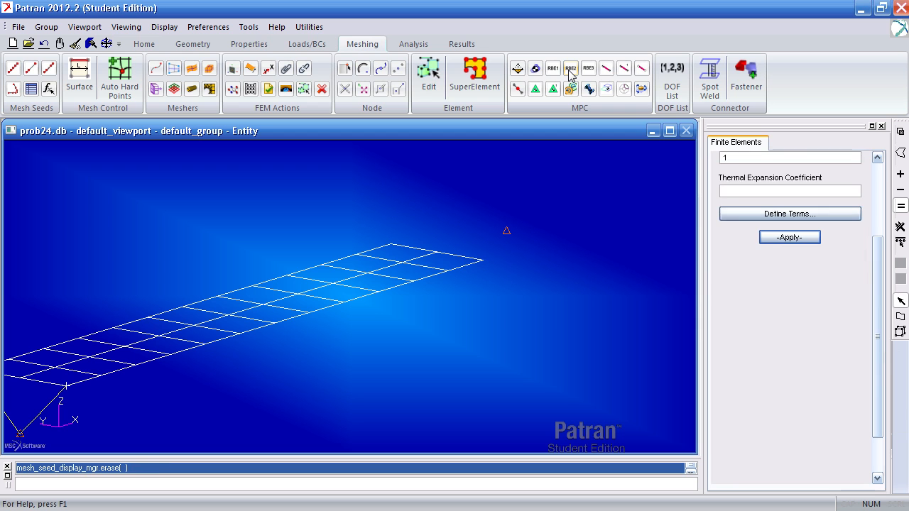
pyautogui.moveTo(878, 256); pyautogui.dragTo(878, 185)
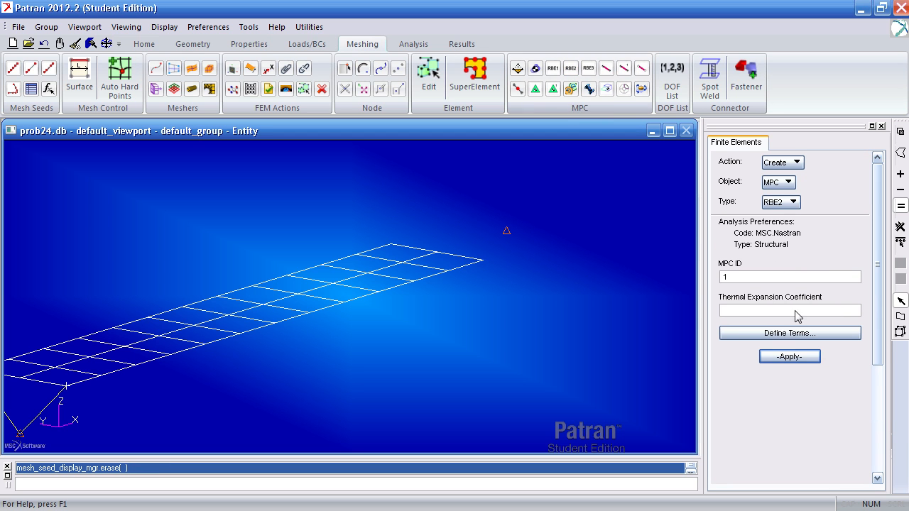
pyautogui.click(793, 334)
pyautogui.moveTo(654, 155); pyautogui.dragTo(256, 41)
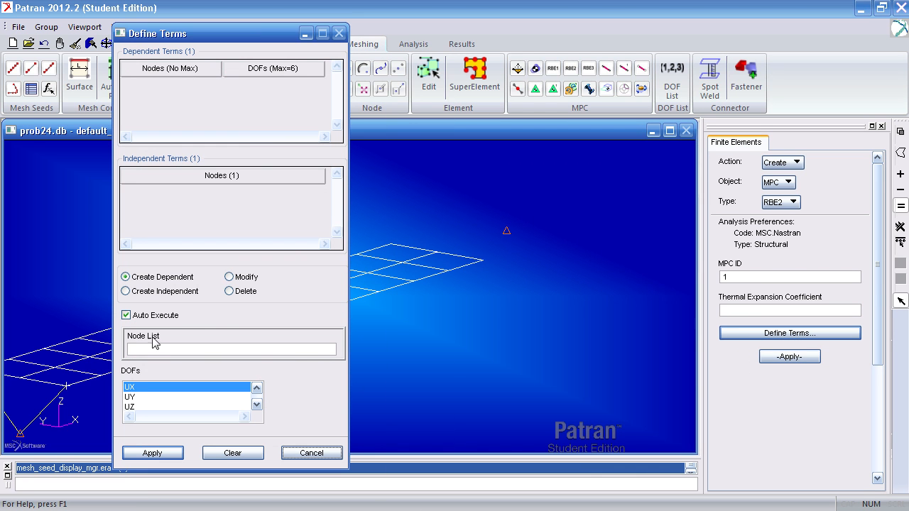
pyautogui.click(134, 292)
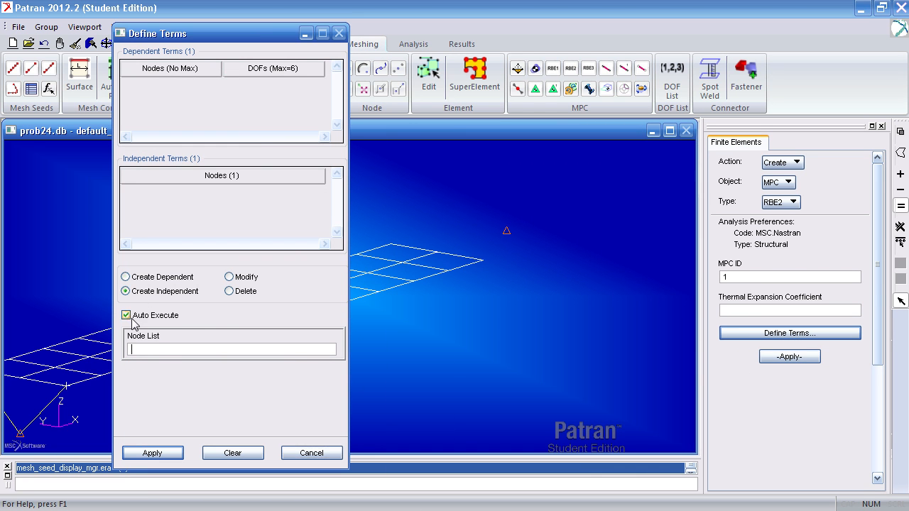
pyautogui.click(127, 316)
pyautogui.click(157, 350)
pyautogui.click(508, 233)
pyautogui.click(150, 452)
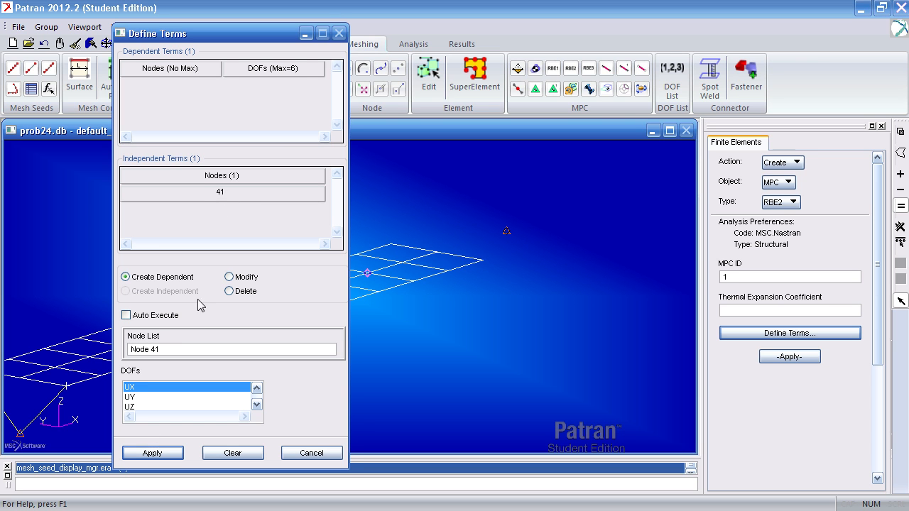
# Define the three plate-end nodes as dependent terms with UX, UY, UZ, RX, RY and RZ, and create the RBE2
pyautogui.click(175, 348)
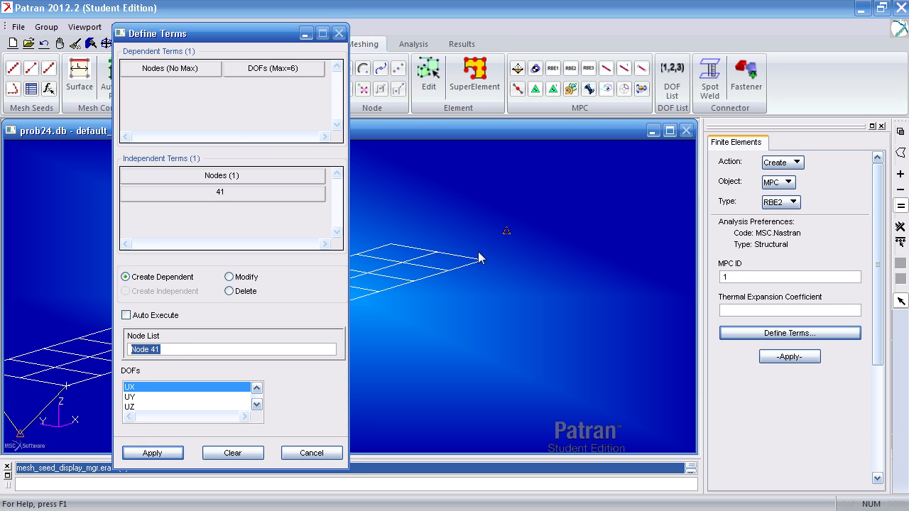
pyautogui.click(392, 244)
pyautogui.click(437, 251)
pyautogui.moveTo(203, 389); pyautogui.dragTo(188, 434)
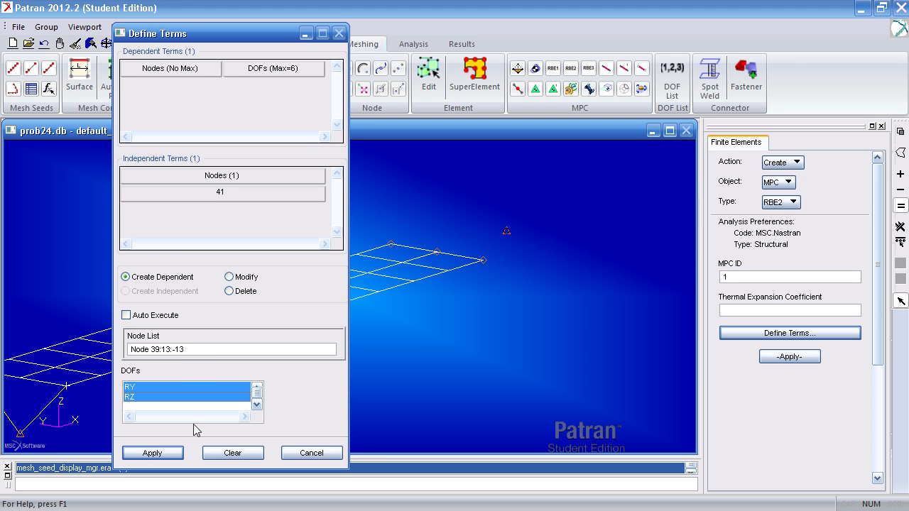
pyautogui.click(163, 453)
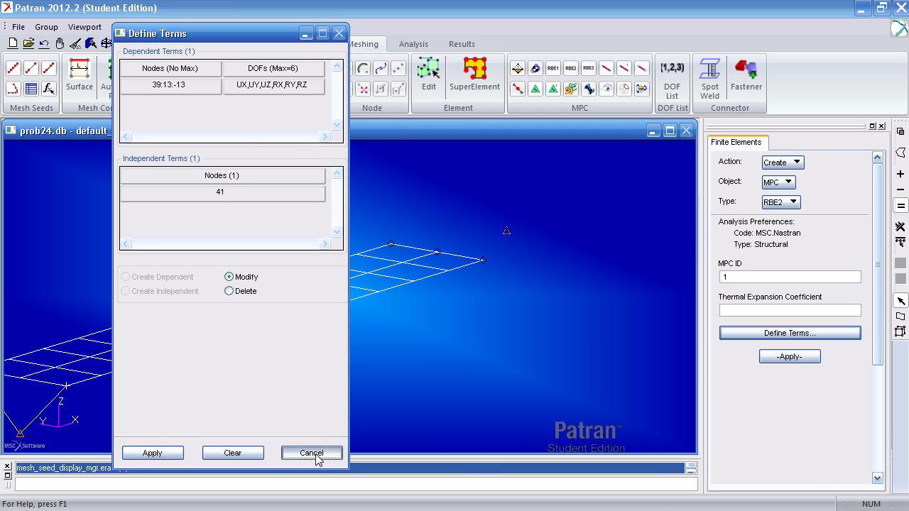
pyautogui.click(312, 455)
pyautogui.click(816, 358)
# Toggle the display of the MPC markers off and back on
pyautogui.moveTo(486, 355); pyautogui.dragTo(445, 380, button='middle')
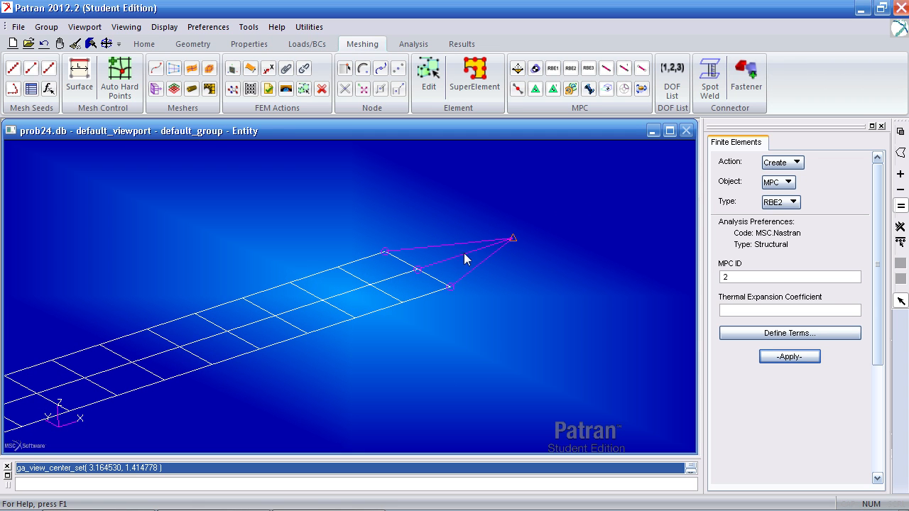
pyautogui.click(144, 44)
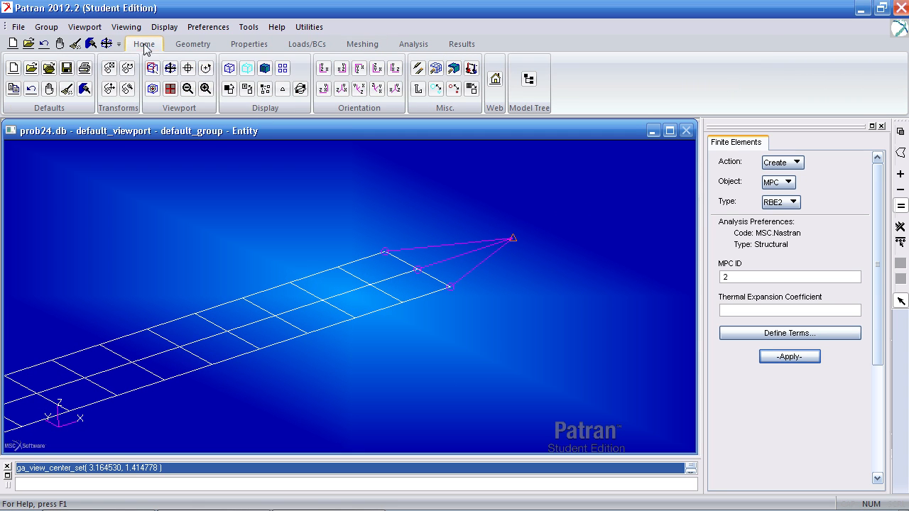
pyautogui.click(267, 93)
pyautogui.click(268, 93)
pyautogui.moveTo(325, 152); pyautogui.dragTo(365, 155, button='middle')
# Create an isotropic material named mat with elastic modulus 10e6, Poisson ratio .3 and density .026
pyautogui.click(247, 45)
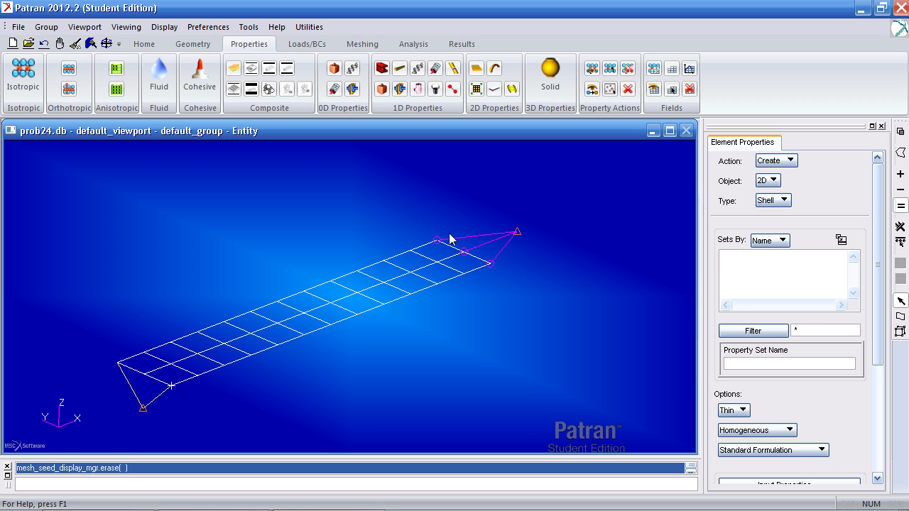
pyautogui.click(19, 86)
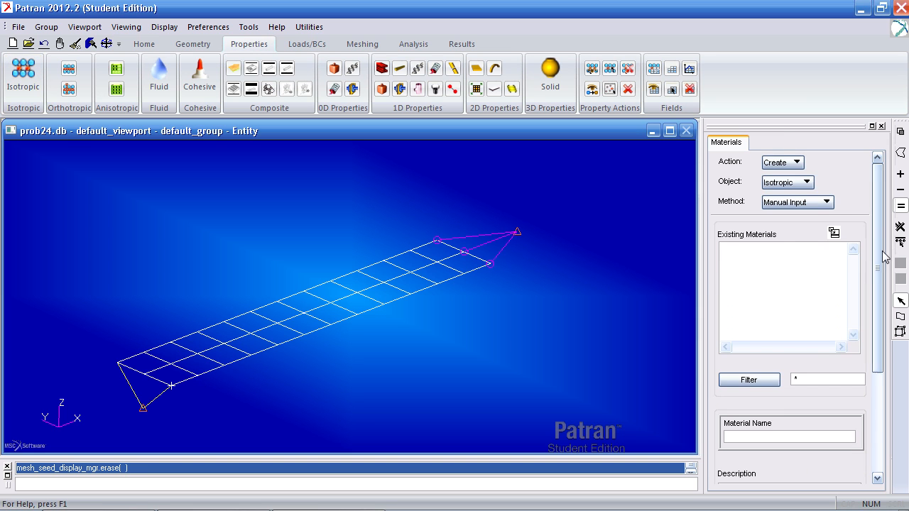
pyautogui.scroll(-5, 860, 347)
pyautogui.click(814, 296)
pyautogui.write('mat')
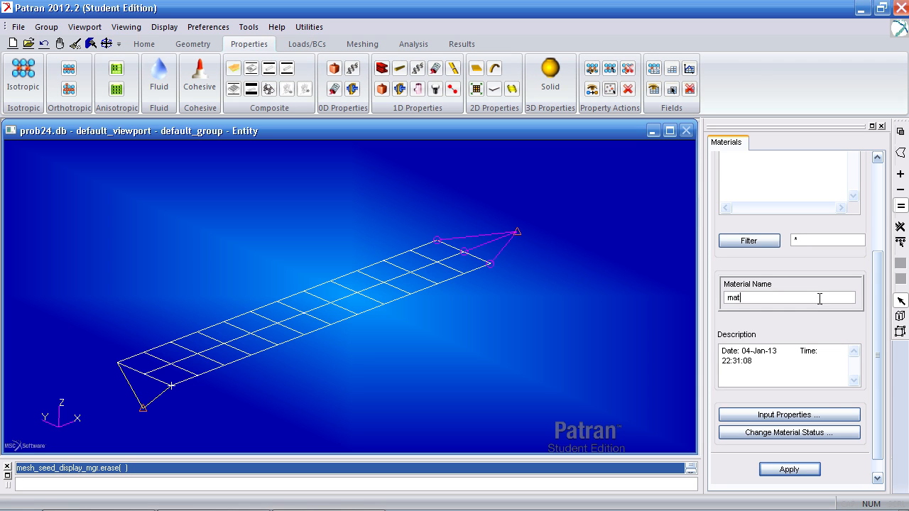
pyautogui.click(809, 415)
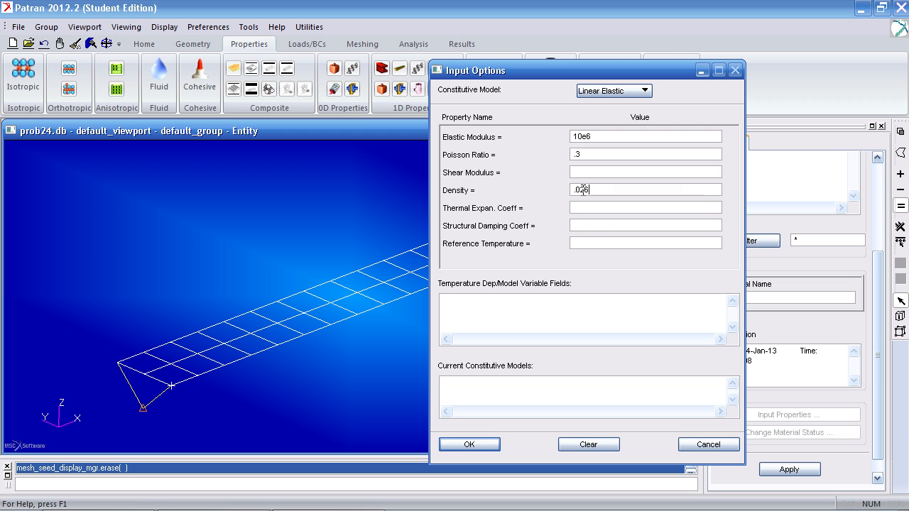
pyautogui.click(458, 444)
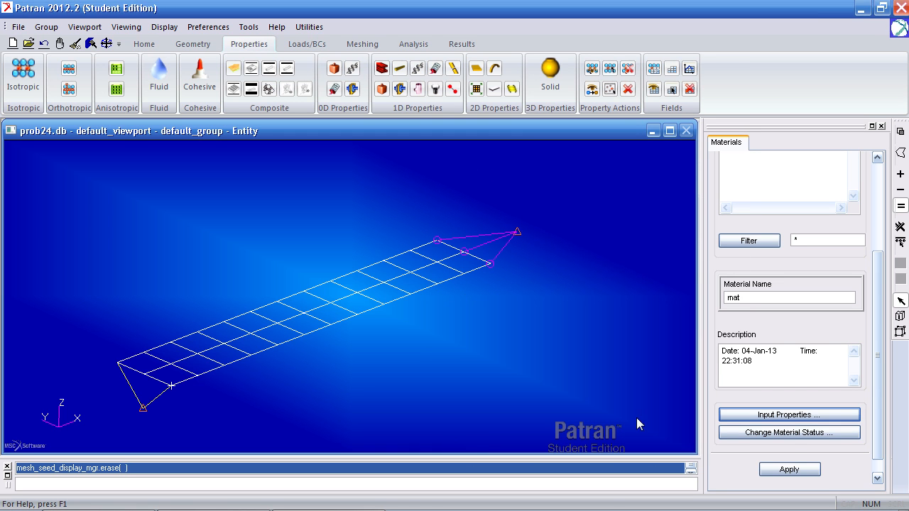
pyautogui.click(797, 469)
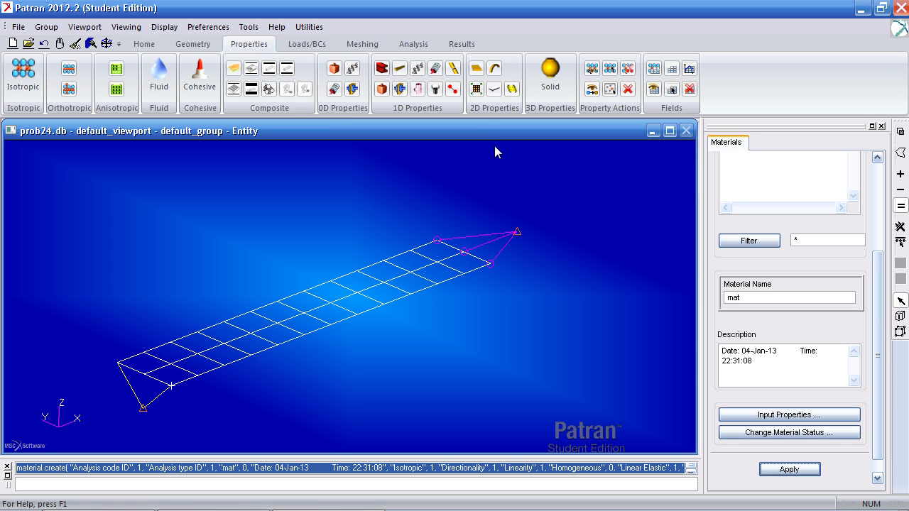
# Define a thin homogeneous 2D shell property set named shell, using material mat and a thickness of .5
pyautogui.click(477, 71)
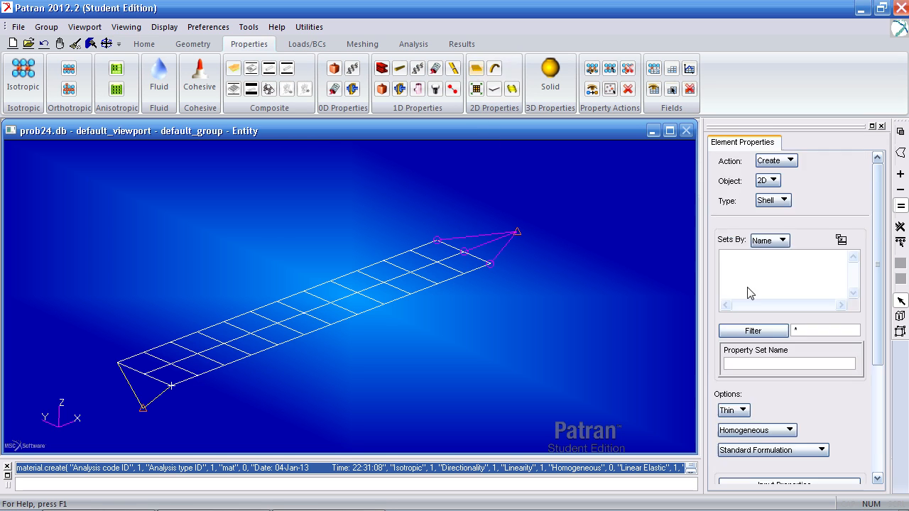
pyautogui.scroll(-3, 838, 352)
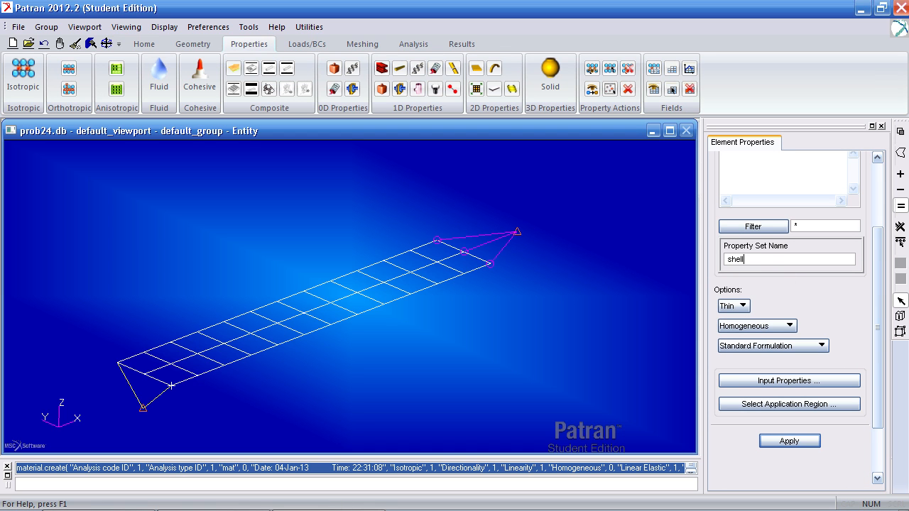
pyautogui.click(778, 380)
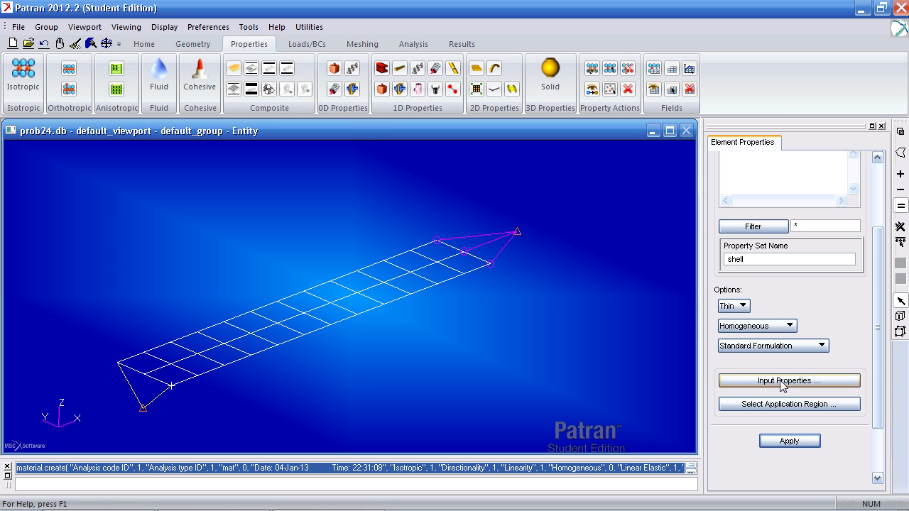
pyautogui.click(706, 133)
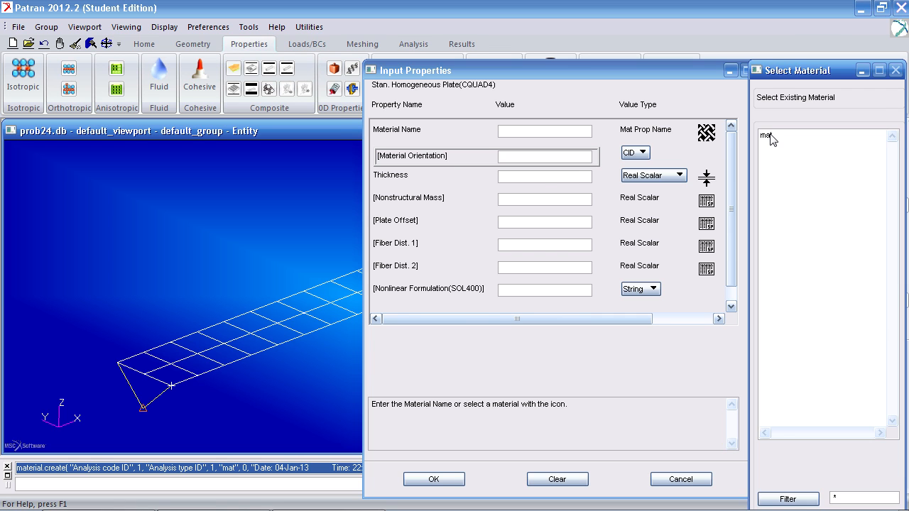
pyautogui.click(769, 136)
pyautogui.click(541, 177)
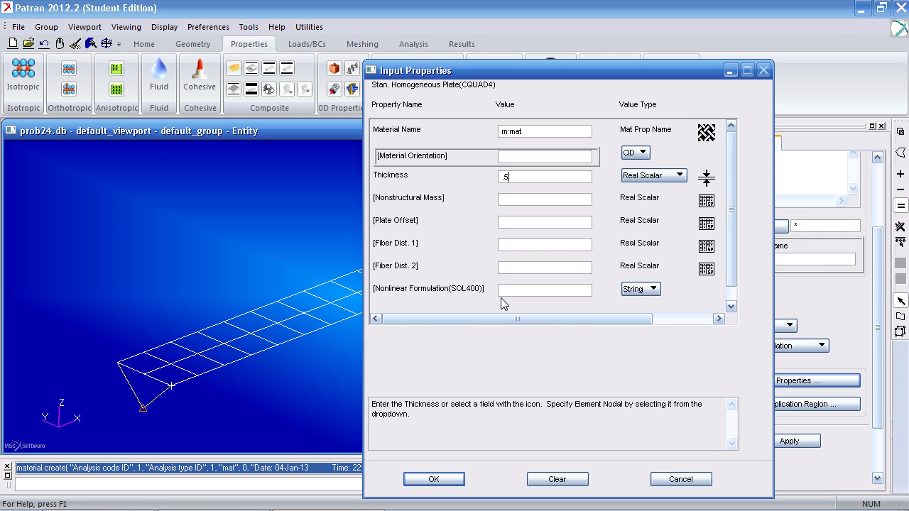
pyautogui.click(442, 480)
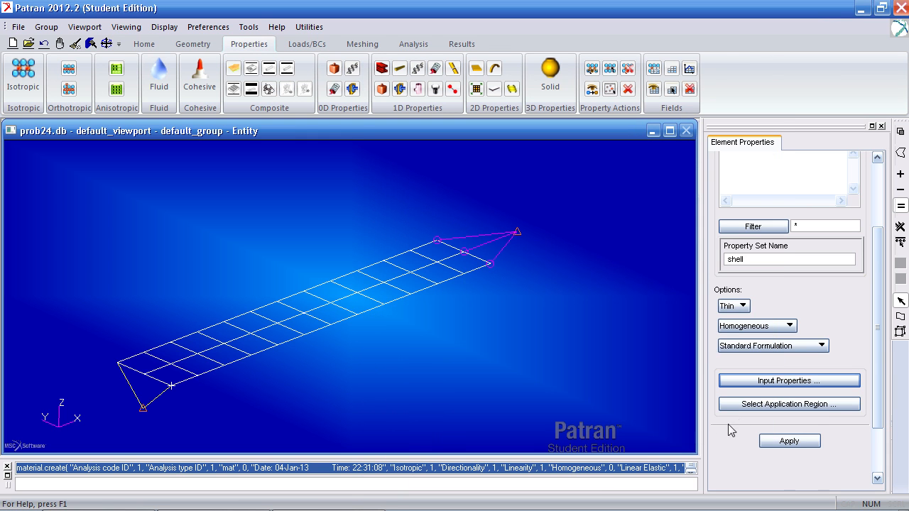
# Assign the plate surface as the shell property set's application region and create the set
pyautogui.click(759, 405)
pyautogui.click(331, 324)
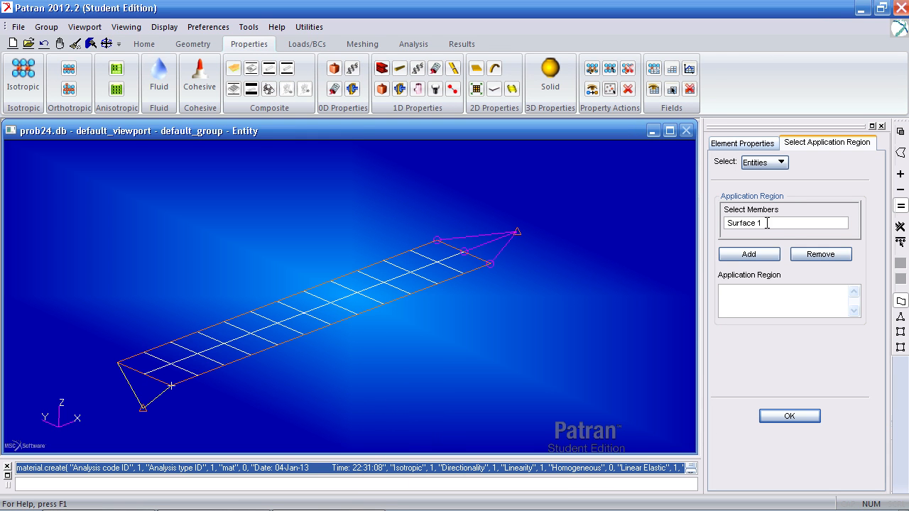
pyautogui.click(749, 254)
pyautogui.click(789, 417)
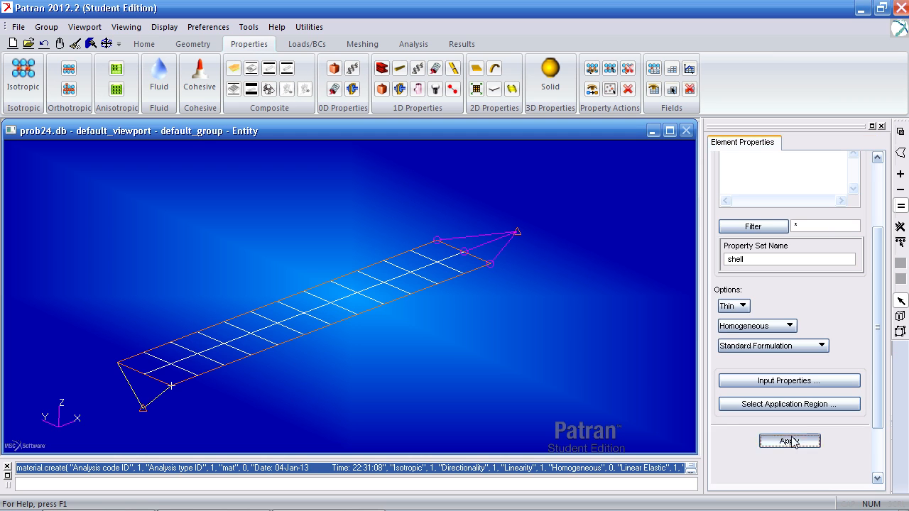
pyautogui.click(790, 441)
# Define a 1D scalar spring property set named K with spring constant 50 and UZ as the DOF at both nodes
pyautogui.moveTo(471, 363); pyautogui.dragTo(468, 352, button='middle')
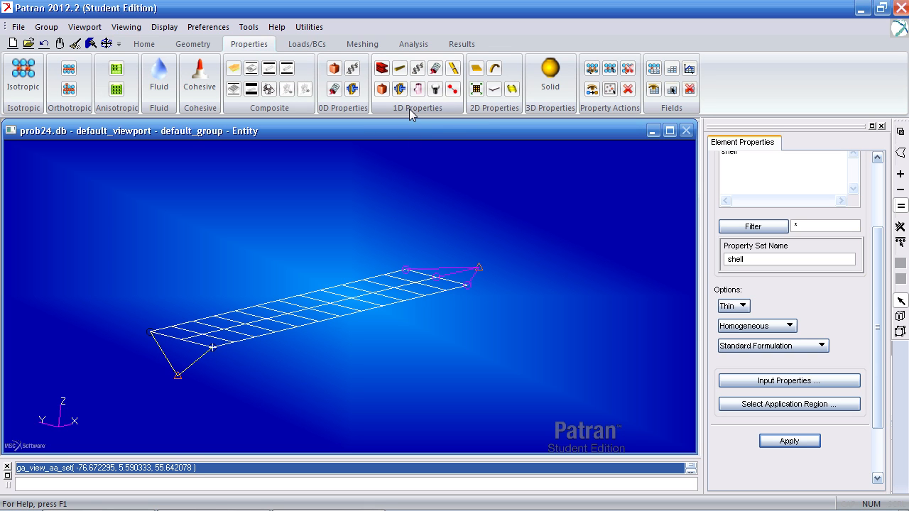
pyautogui.click(452, 89)
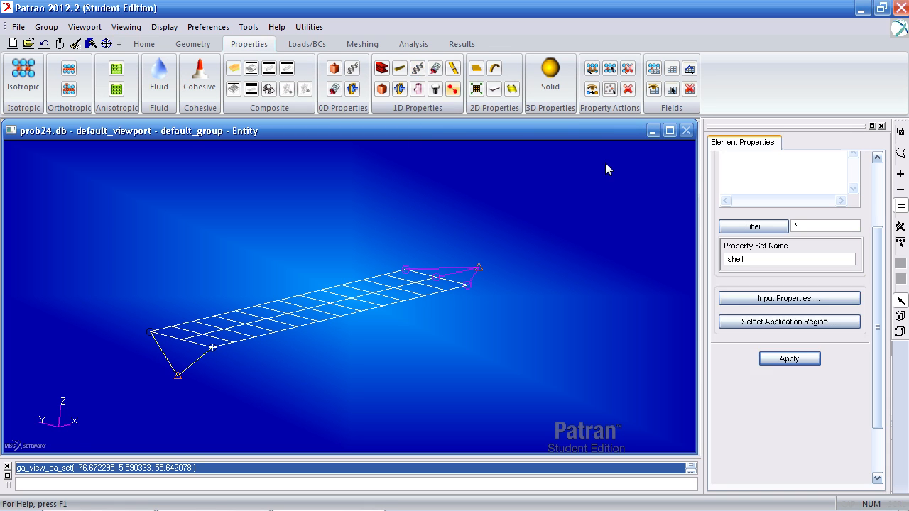
pyautogui.doubleClick(757, 259)
pyautogui.write('K')
pyautogui.click(767, 299)
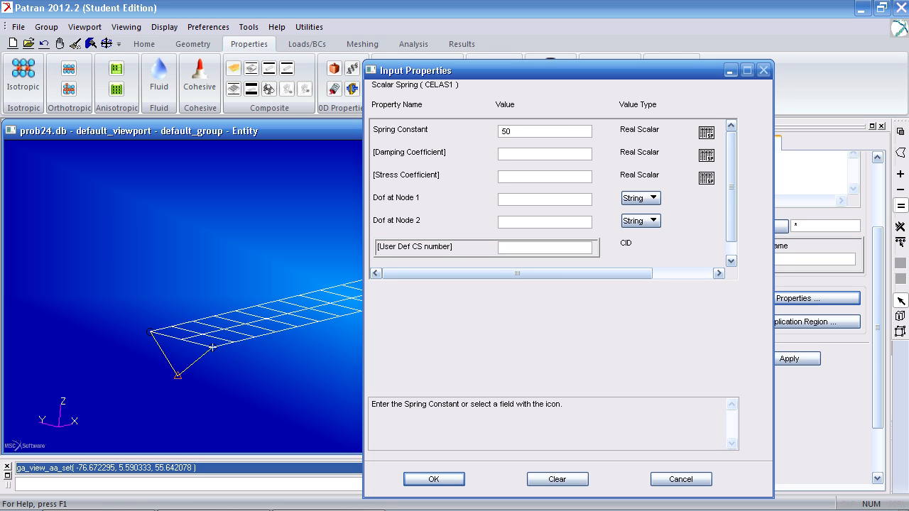
pyautogui.click(641, 198)
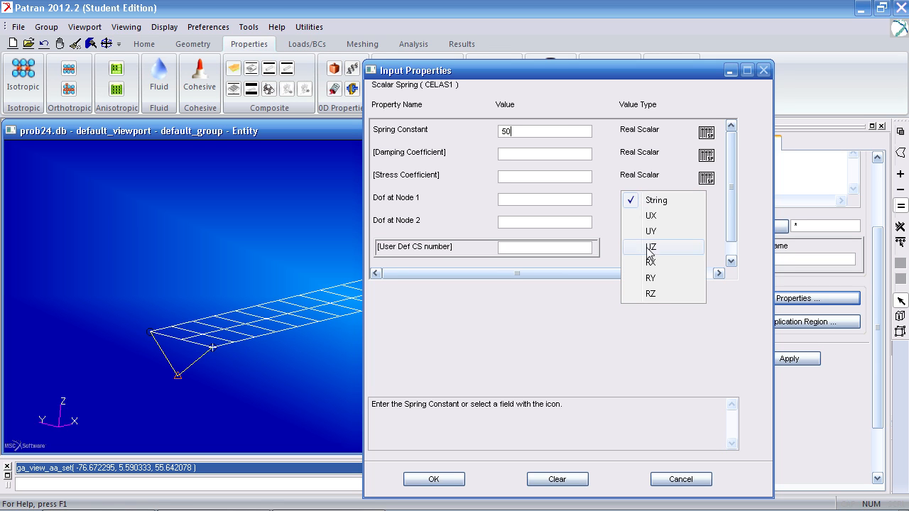
pyautogui.click(650, 247)
pyautogui.click(639, 221)
pyautogui.click(651, 270)
pyautogui.click(434, 480)
# Assign the two bar elements below the plate as the K set's application region and create the set
pyautogui.click(739, 325)
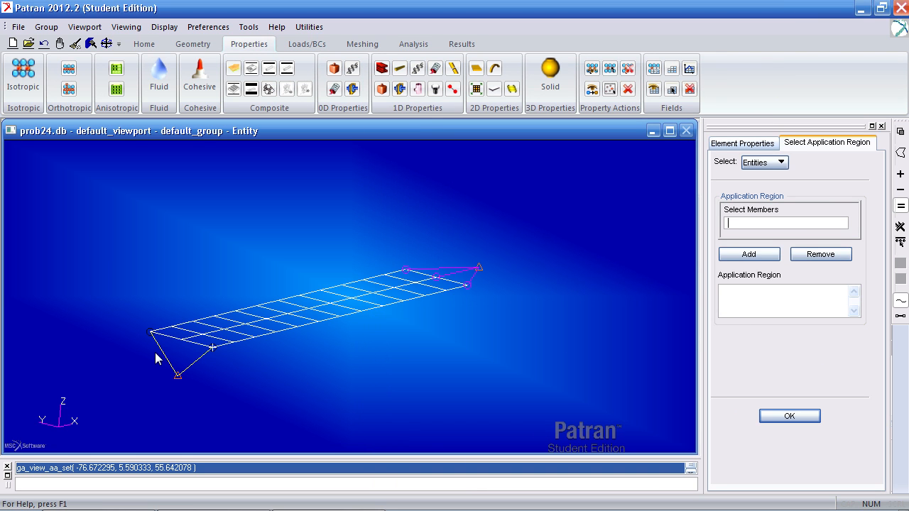
pyautogui.click(900, 317)
pyautogui.moveTo(155, 353); pyautogui.dragTo(139, 351)
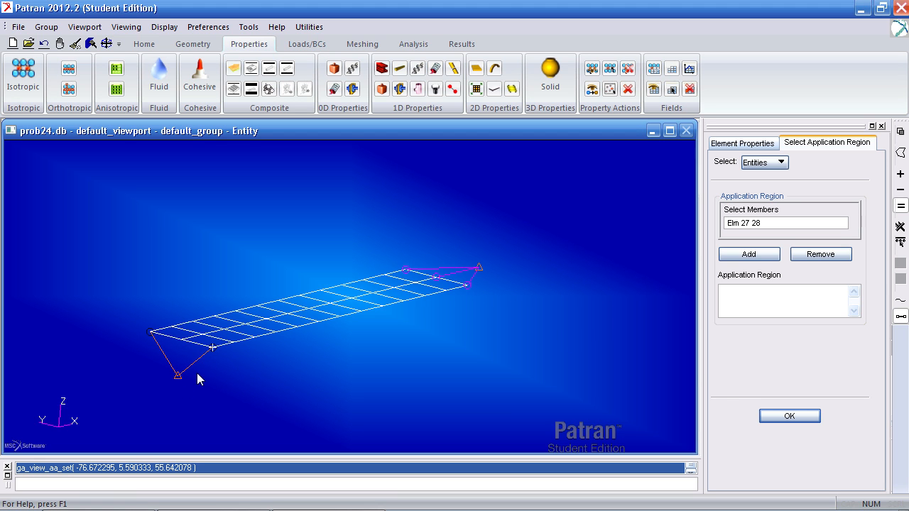
pyautogui.click(753, 254)
pyautogui.click(788, 416)
pyautogui.click(791, 360)
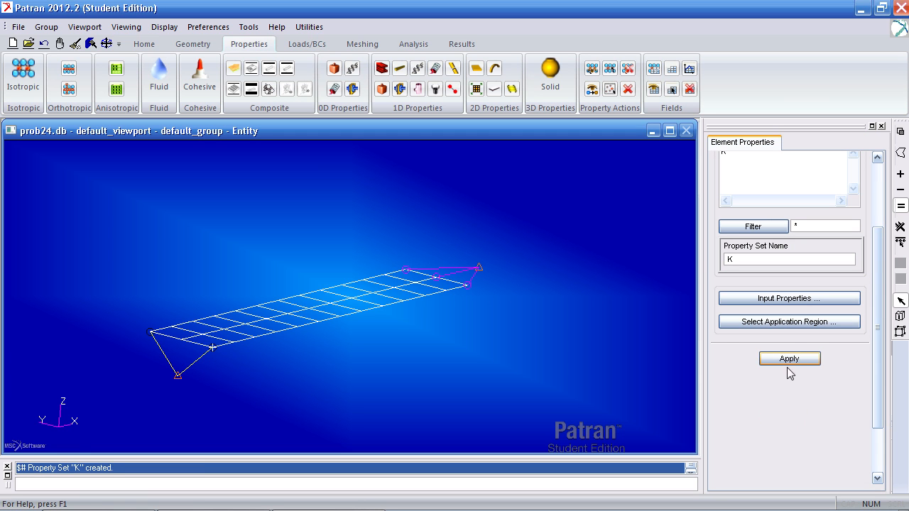
# Define a 0D lumped point mass property set named M with a mass of .5
pyautogui.moveTo(534, 359); pyautogui.dragTo(532, 362, button='middle')
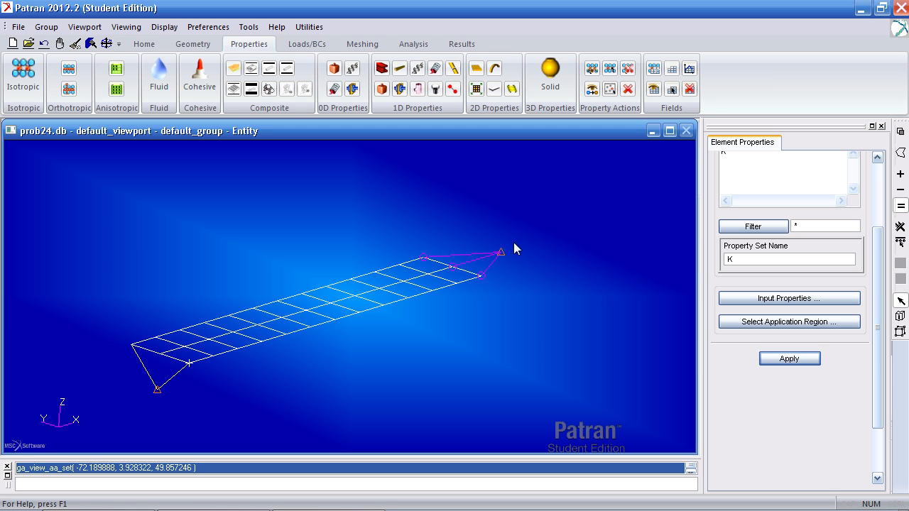
pyautogui.click(334, 70)
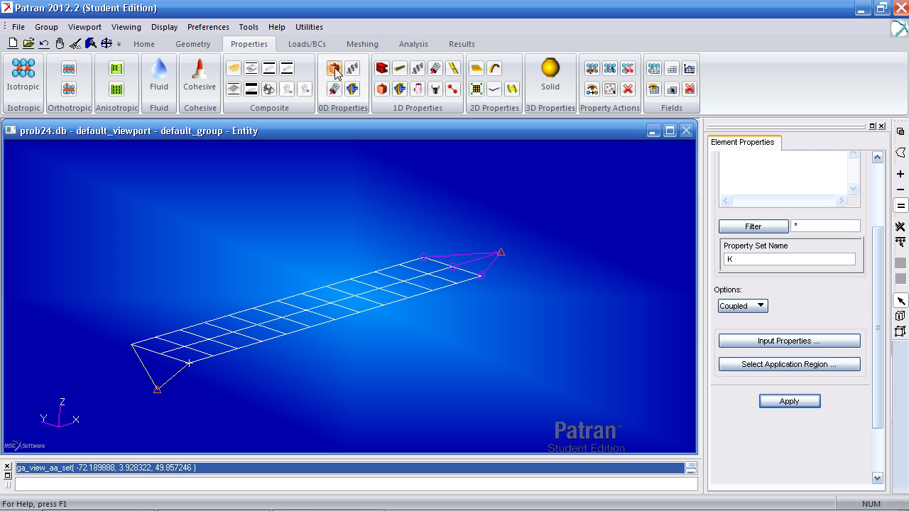
pyautogui.scroll(3, 872, 263)
pyautogui.scroll(-3, 873, 263)
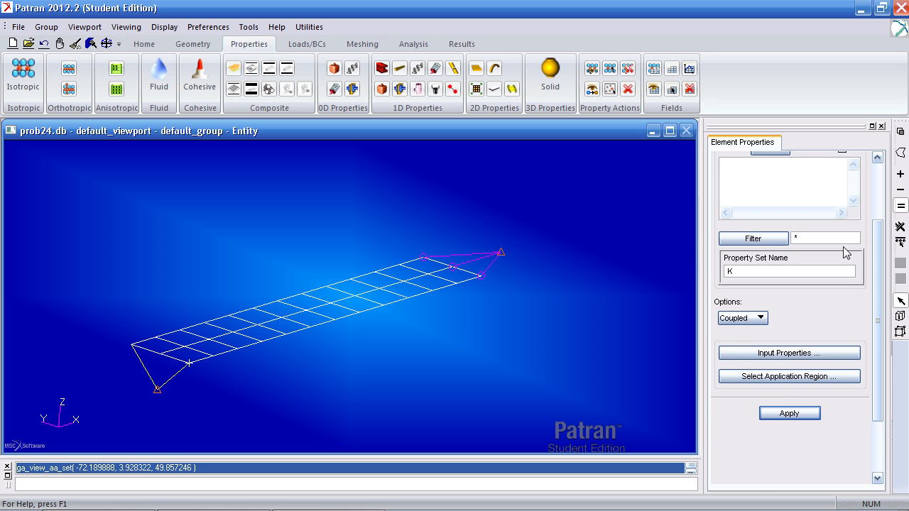
pyautogui.press('BackSpace')
pyautogui.write('M')
pyautogui.click(759, 319)
pyautogui.click(747, 352)
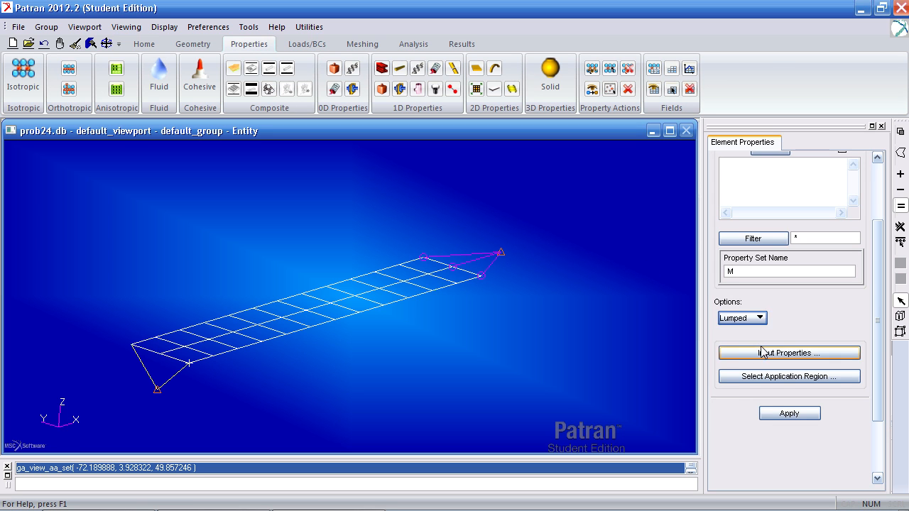
pyautogui.click(743, 353)
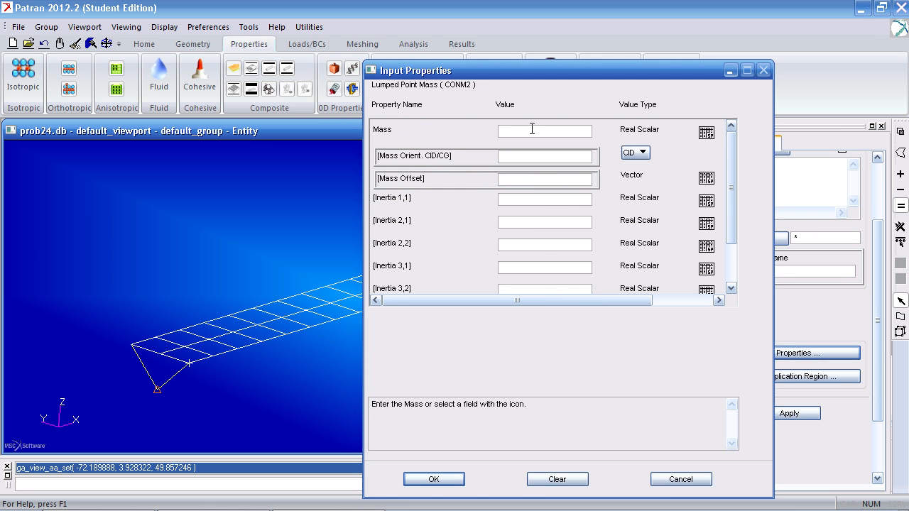
pyautogui.write('.5')
pyautogui.click(455, 480)
# Assign the point element below the plate as the M set's application region and create the set
pyautogui.click(735, 379)
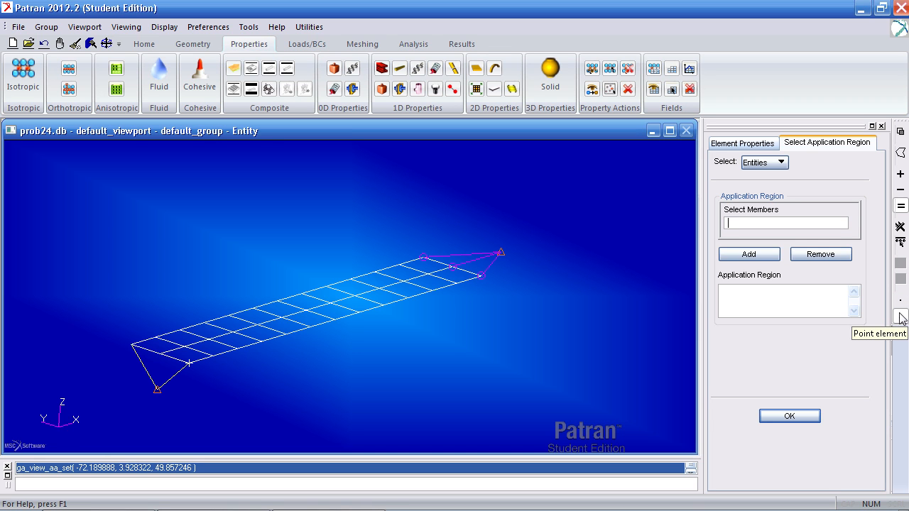
pyautogui.click(156, 393)
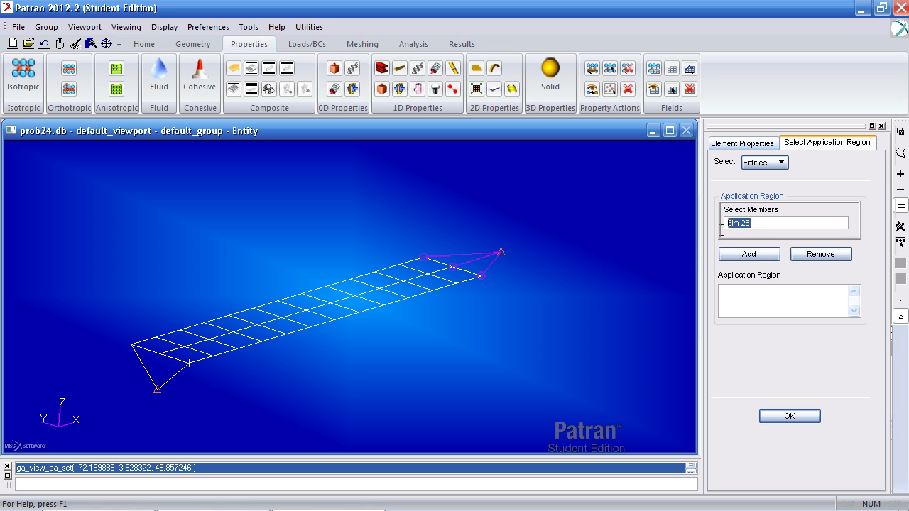
pyautogui.click(750, 254)
pyautogui.click(789, 416)
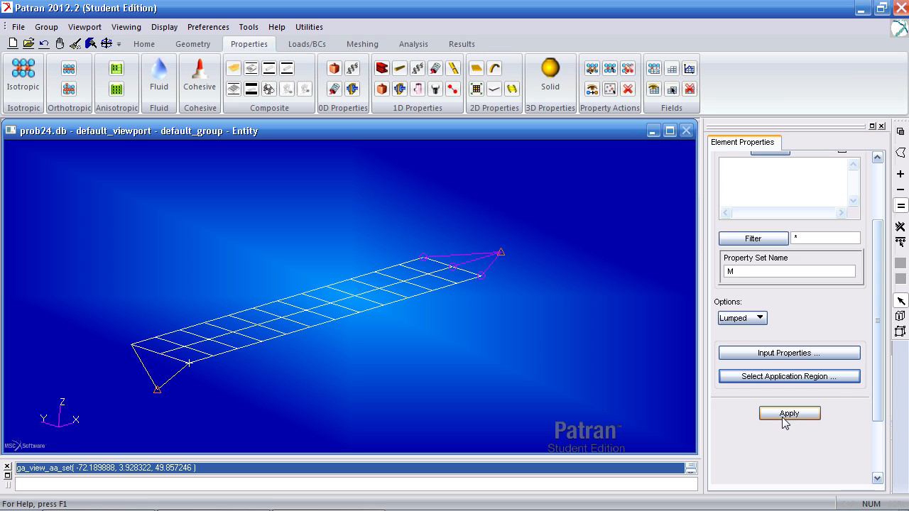
pyautogui.click(789, 414)
# Define a second lumped point mass property set named base_m with a mass of 1e6
pyautogui.moveTo(739, 272); pyautogui.dragTo(682, 271)
pyautogui.write('base_m')
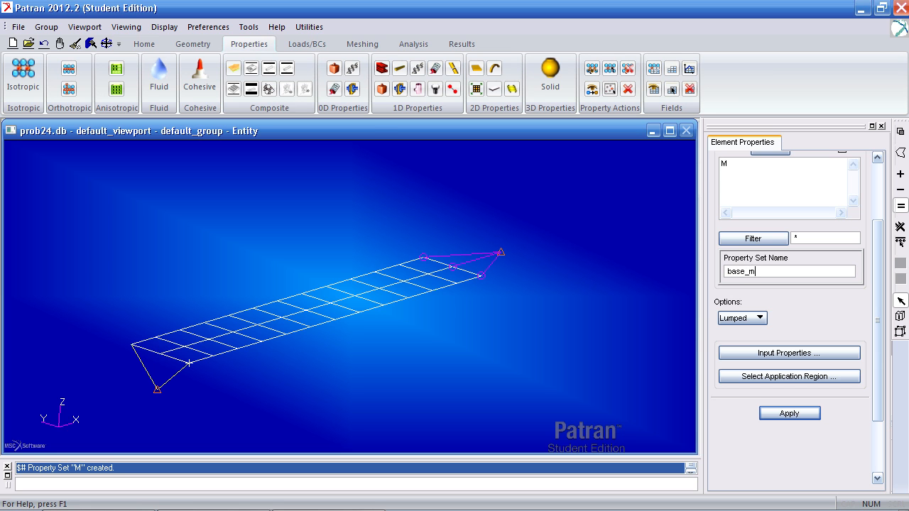
pyautogui.click(784, 354)
pyautogui.write('51')
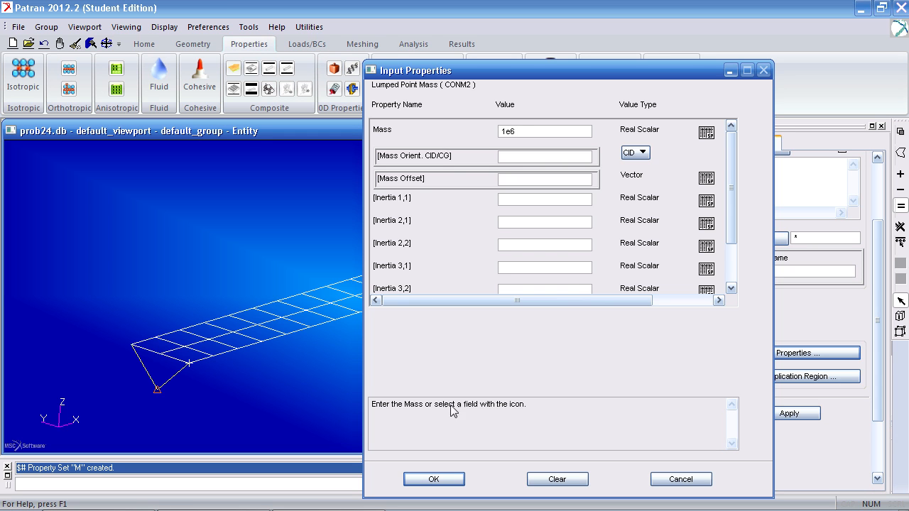
pyautogui.click(444, 478)
# Assign the point element at the RBE2's base node as base_m's application region and create the set
pyautogui.click(747, 377)
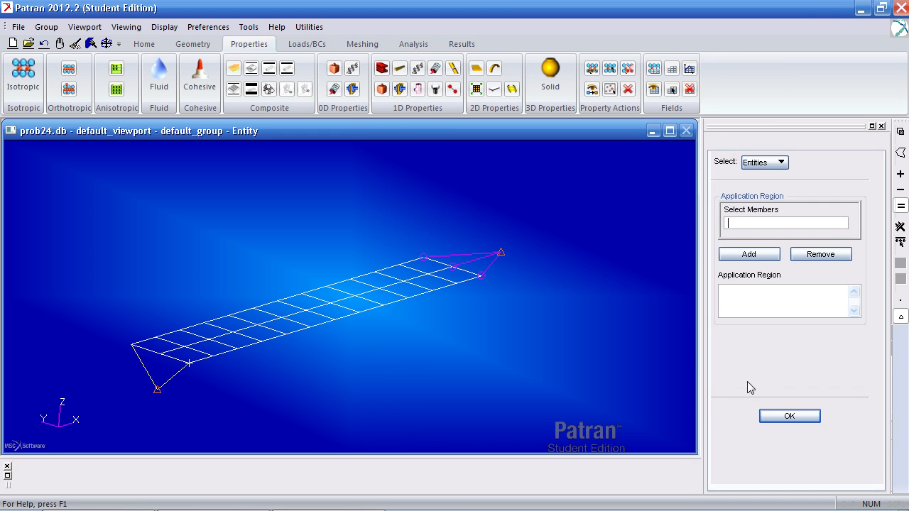
pyautogui.click(501, 253)
pyautogui.click(749, 254)
pyautogui.click(790, 416)
pyautogui.click(794, 418)
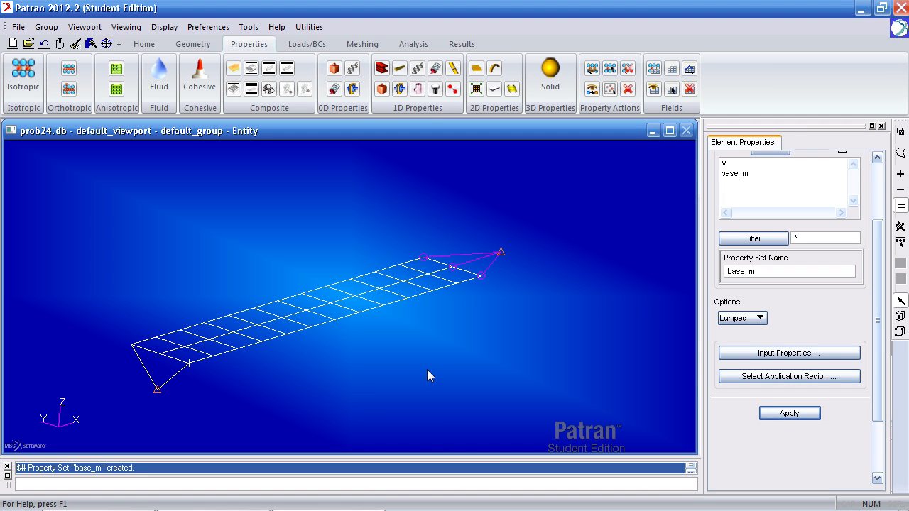
# Define a nodal displacement constraint set named 12456 with translations <0,0, > and rotations <0 0 0>
pyautogui.moveTo(427, 369); pyautogui.dragTo(434, 370, button='middle')
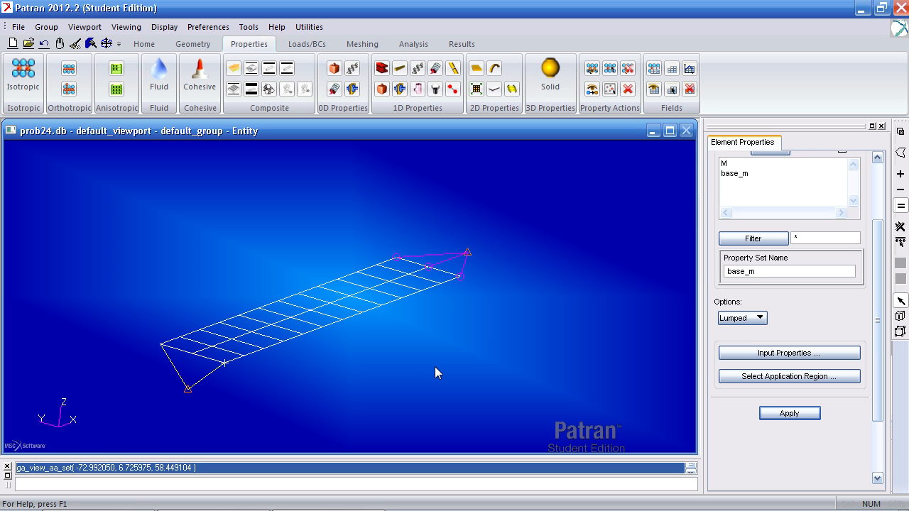
pyautogui.click(311, 46)
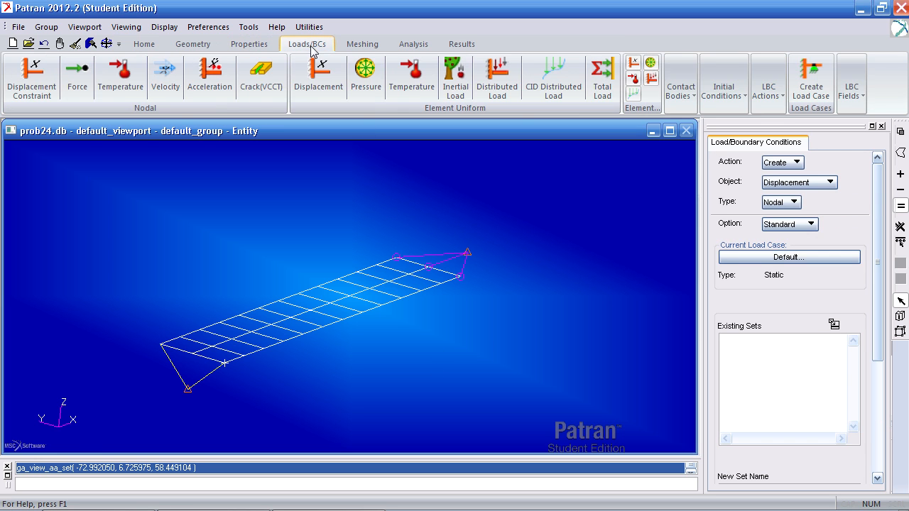
pyautogui.click(30, 94)
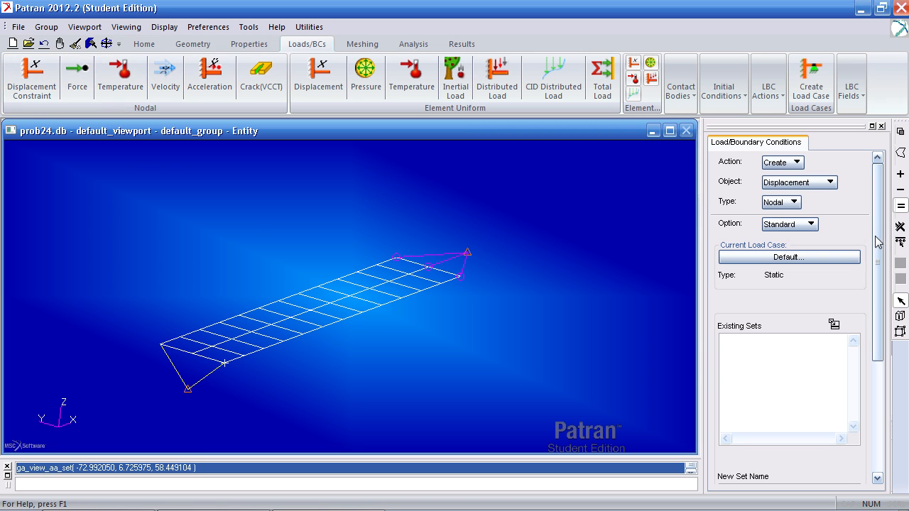
pyautogui.scroll(-5, 876, 241)
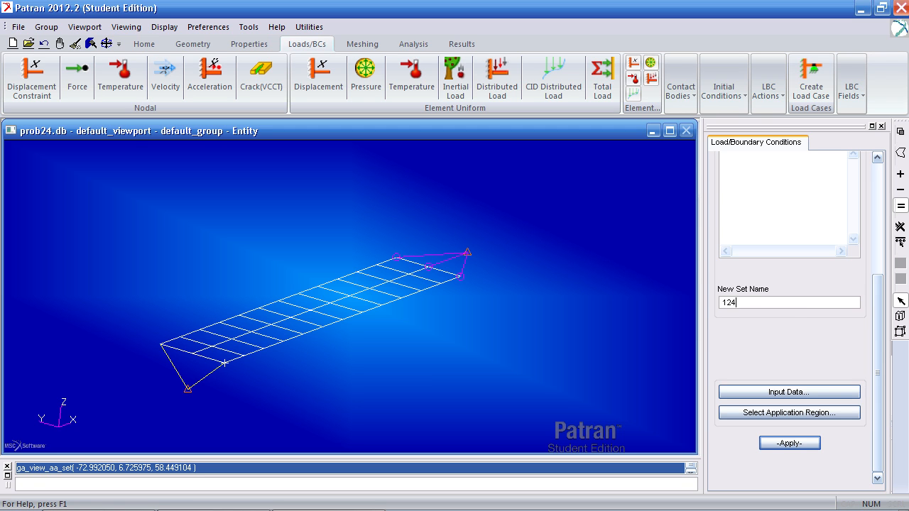
pyautogui.click(787, 395)
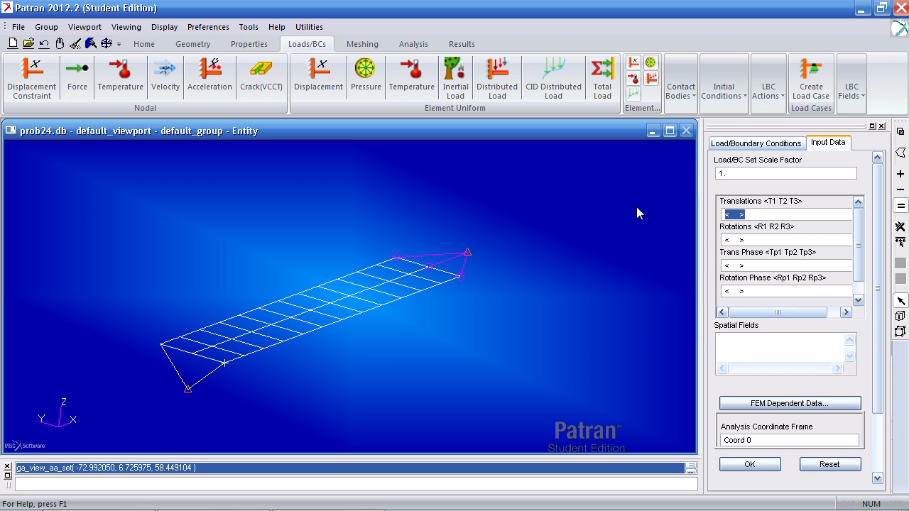
pyautogui.write('<')
pyautogui.press('Tab')
pyautogui.write('<')
pyautogui.click(750, 465)
# Assign the RBE2's base node, Node 41, as the 12456 set's FEM application region and create the constraint
pyautogui.click(797, 414)
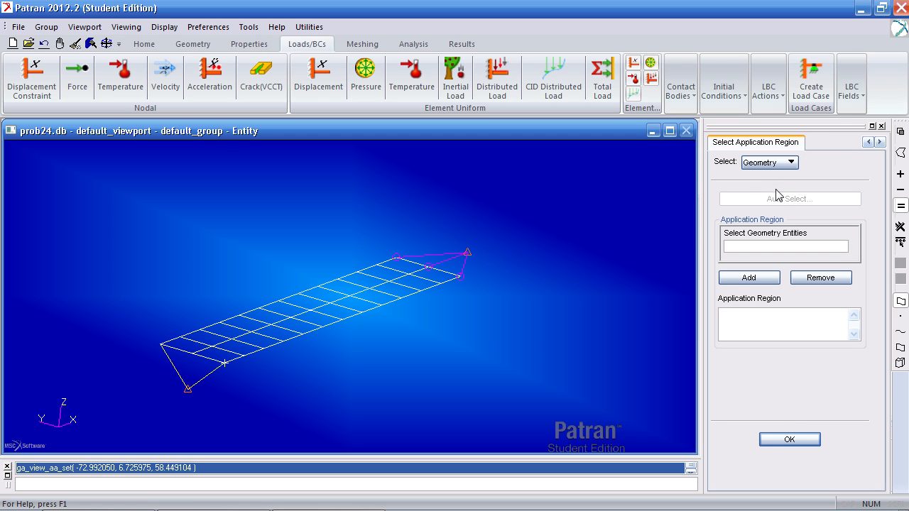
pyautogui.click(774, 163)
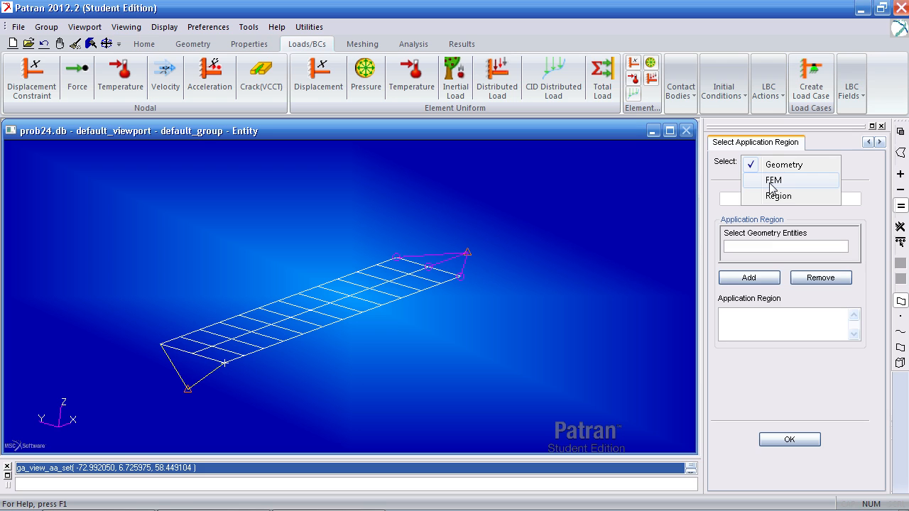
pyautogui.click(772, 182)
pyautogui.click(467, 254)
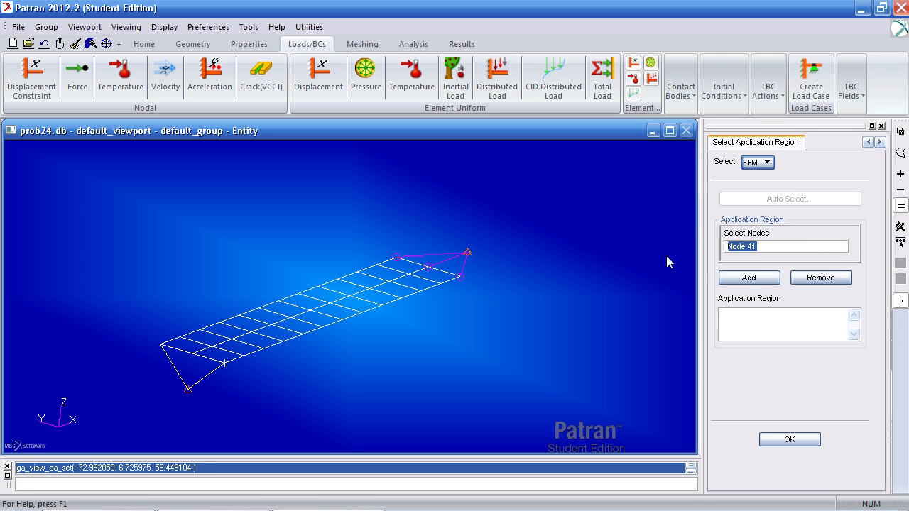
pyautogui.click(749, 277)
pyautogui.click(789, 440)
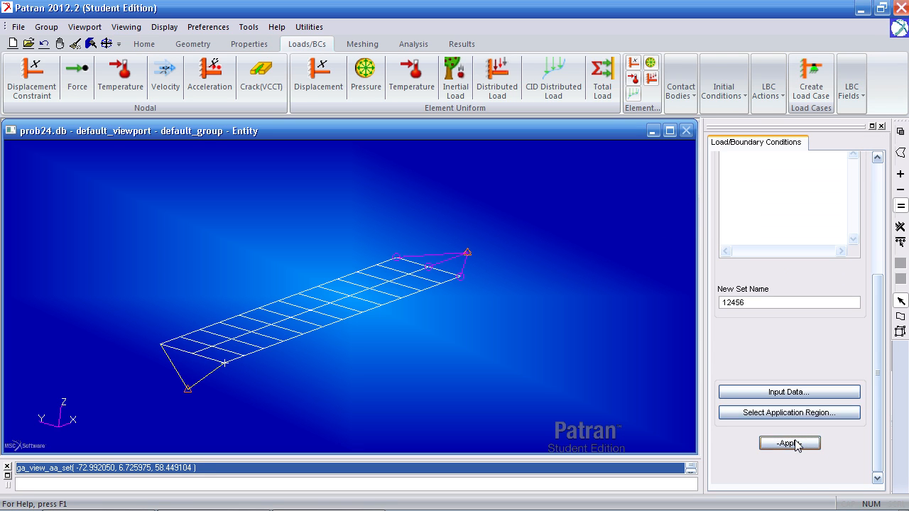
pyautogui.click(790, 443)
# Define a displacement constraint set named 246 with translations < , 0, > and rotations constrained to match DOFs 4 and 6
pyautogui.moveTo(576, 357); pyautogui.dragTo(536, 345, button='middle')
pyautogui.write('246')
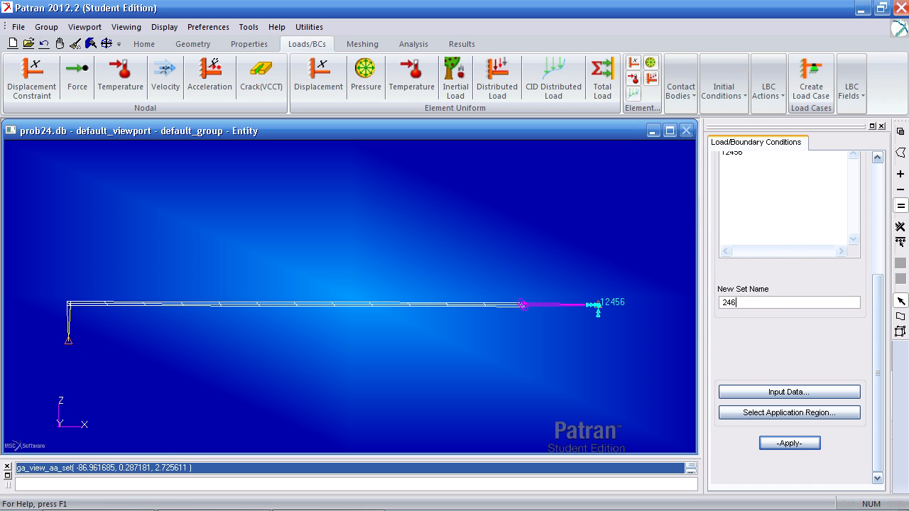
pyautogui.press('Tab')
pyautogui.press('Return')
pyautogui.moveTo(773, 215); pyautogui.dragTo(618, 205)
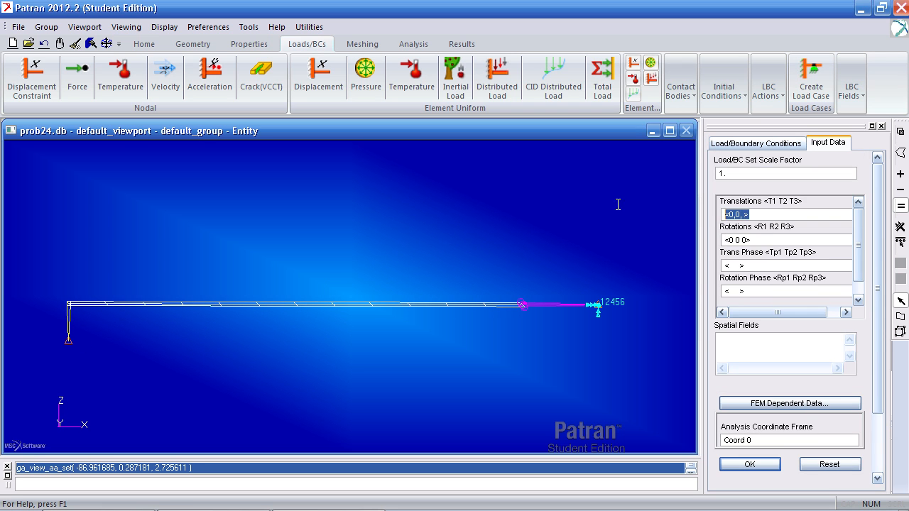
pyautogui.write('< , 0, >')
pyautogui.press('Tab')
pyautogui.write('<')
pyautogui.click(750, 463)
# Apply the 246 constraint to the suspended mass node and all plate nodes except those tied to the RBE2
pyautogui.click(766, 413)
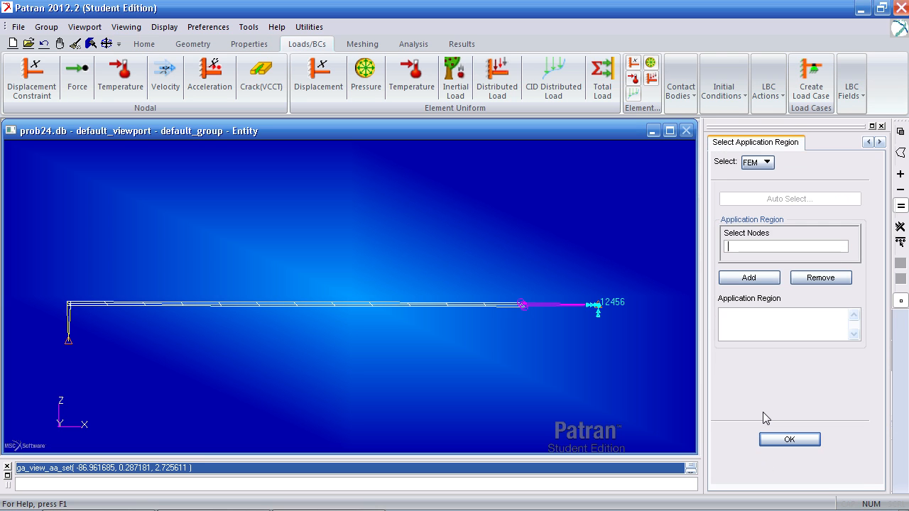
pyautogui.moveTo(497, 259); pyautogui.dragTo(63, 383)
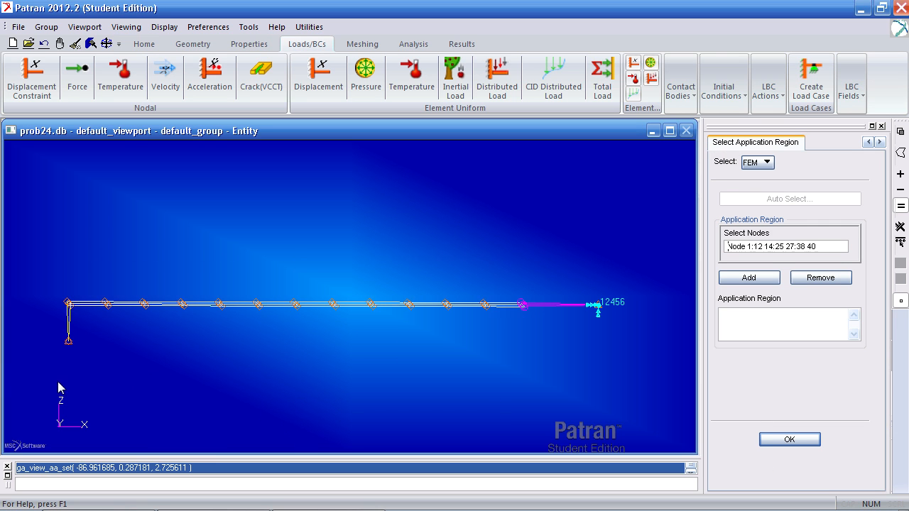
pyautogui.click(751, 277)
pyautogui.click(791, 440)
pyautogui.click(790, 444)
# Set the entire-model analysis to the Normal Modes solution type and accept its solution parameters
pyautogui.moveTo(456, 359); pyautogui.dragTo(475, 370, button='middle')
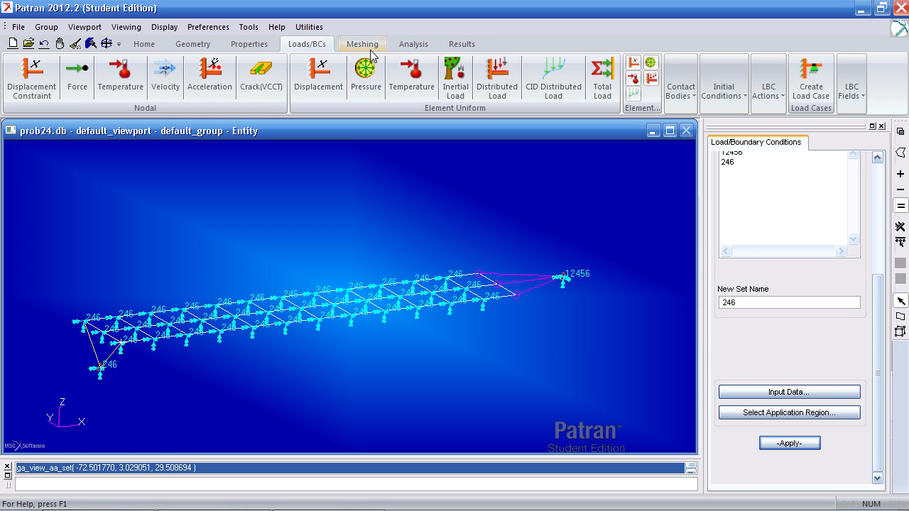
pyautogui.click(412, 44)
pyautogui.click(19, 84)
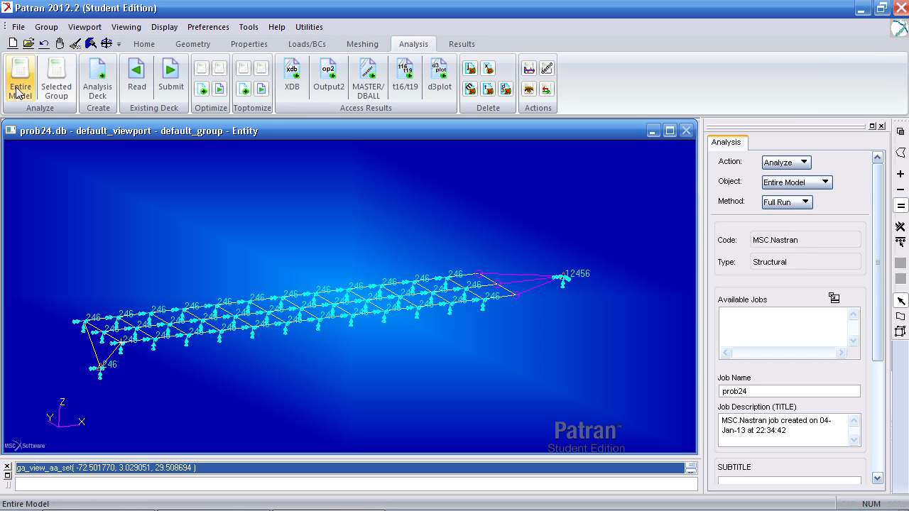
pyautogui.moveTo(877, 237); pyautogui.dragTo(871, 361)
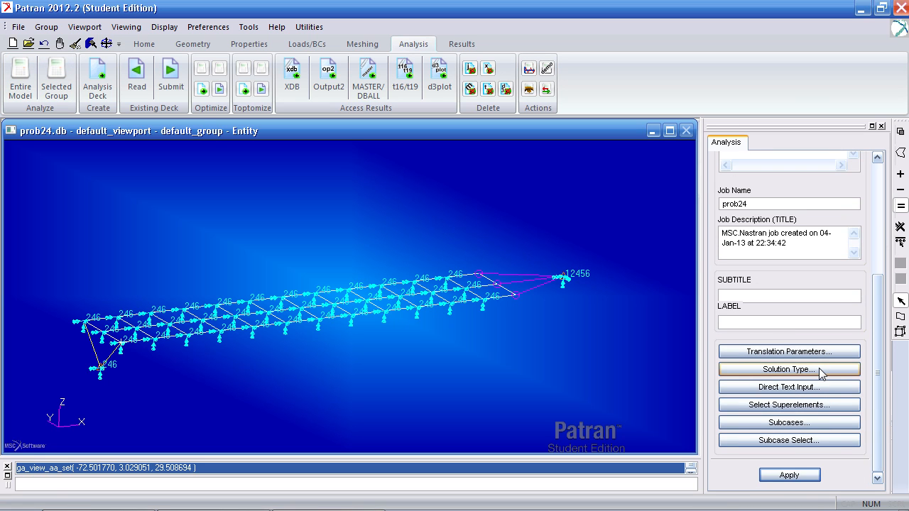
pyautogui.click(820, 370)
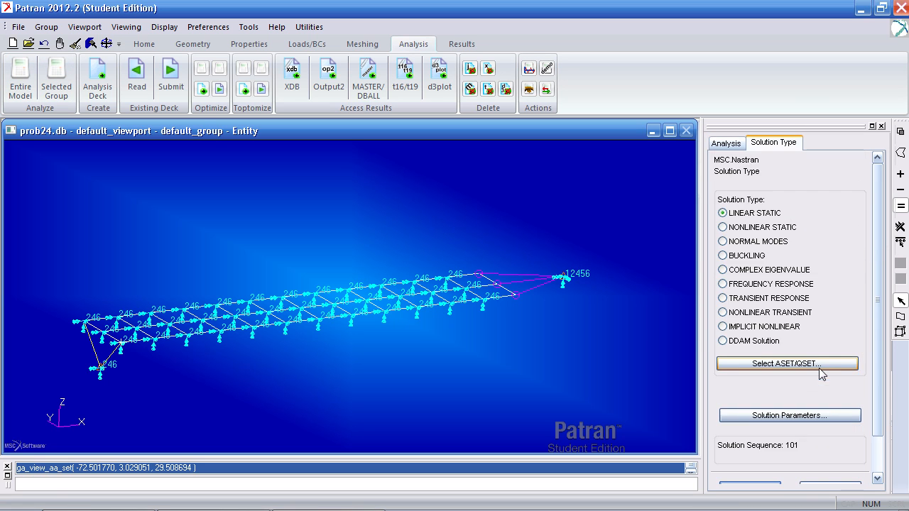
pyautogui.click(753, 242)
pyautogui.moveTo(875, 265); pyautogui.dragTo(857, 325)
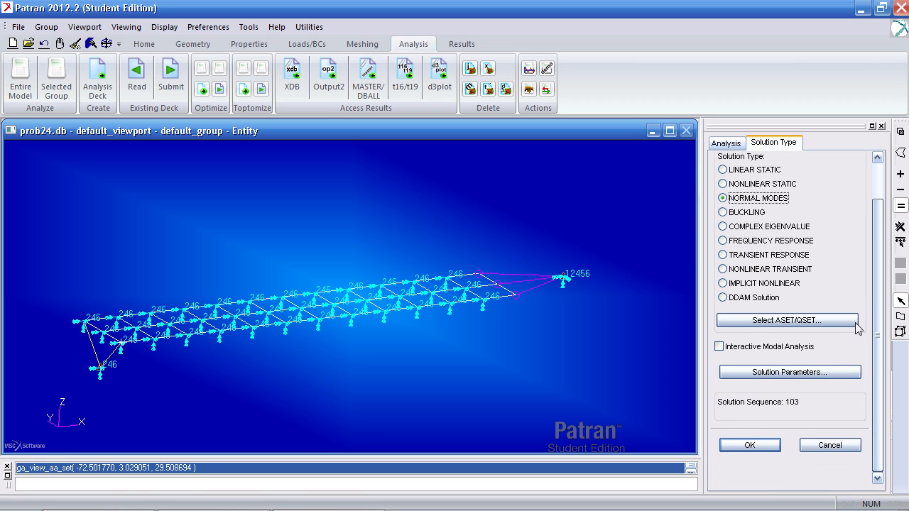
pyautogui.click(773, 381)
pyautogui.moveTo(628, 73); pyautogui.dragTo(556, 14)
pyautogui.click(476, 503)
pyautogui.click(751, 446)
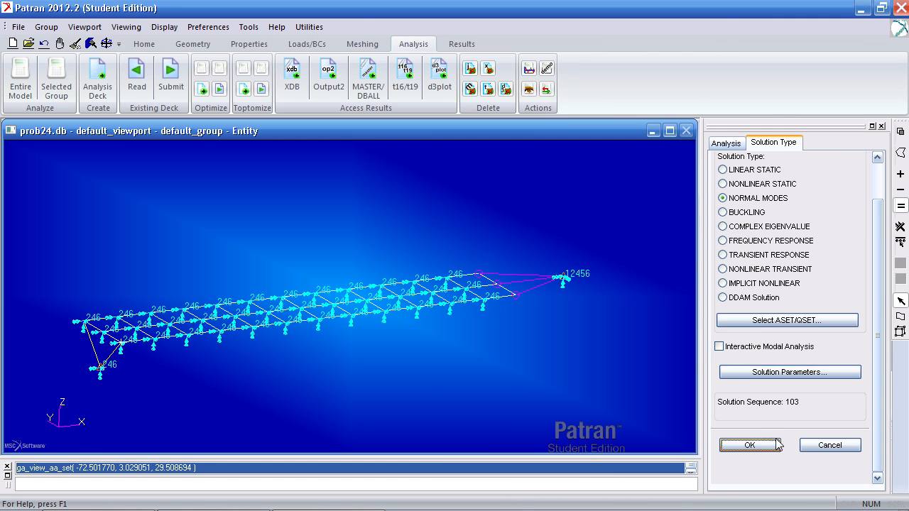
# Set the Default subcase to Lanczos extraction over a frequency range of 1 to 100 with 10 desired roots
pyautogui.scroll(-8, 808, 435)
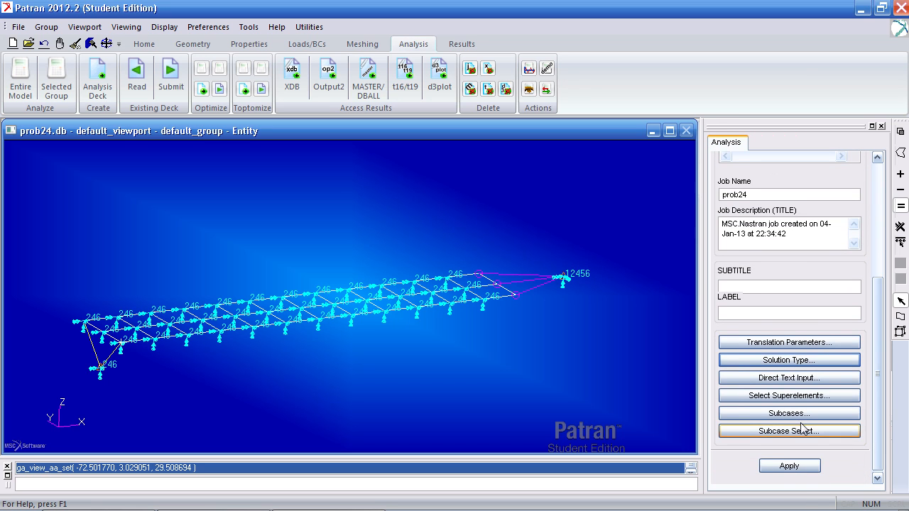
pyautogui.click(789, 414)
pyautogui.click(450, 98)
pyautogui.doubleClick(482, 213)
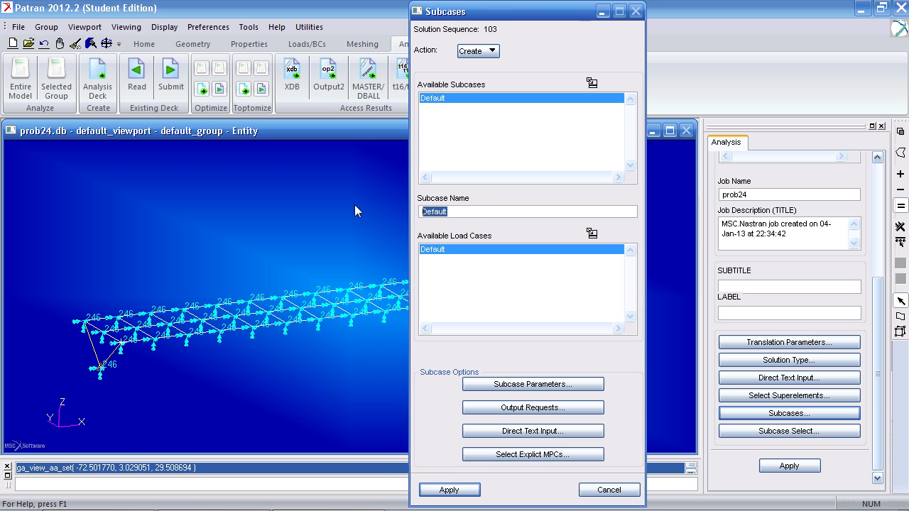
pyautogui.click(559, 385)
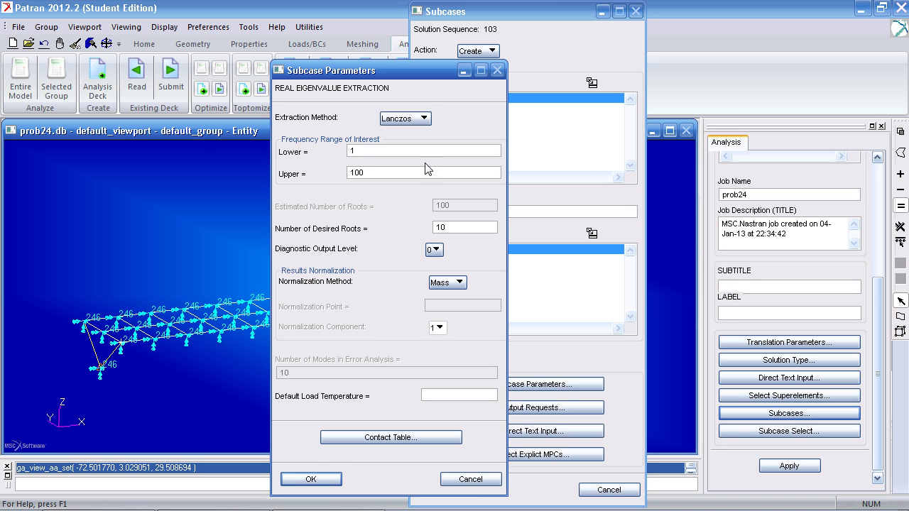
pyautogui.click(311, 480)
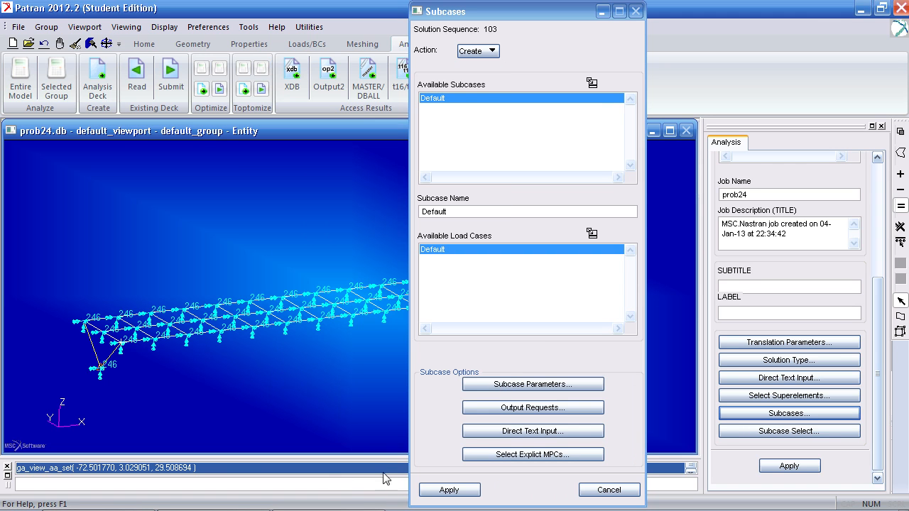
pyautogui.click(449, 490)
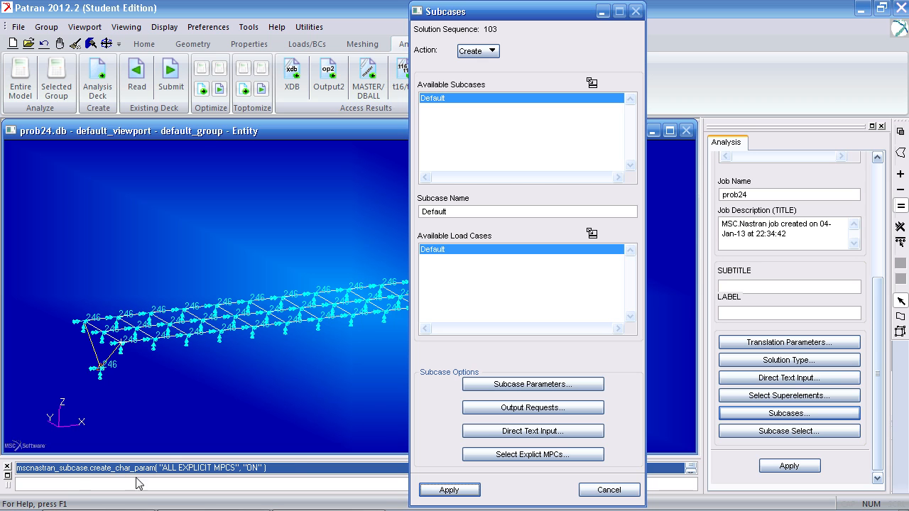
pyautogui.click(609, 490)
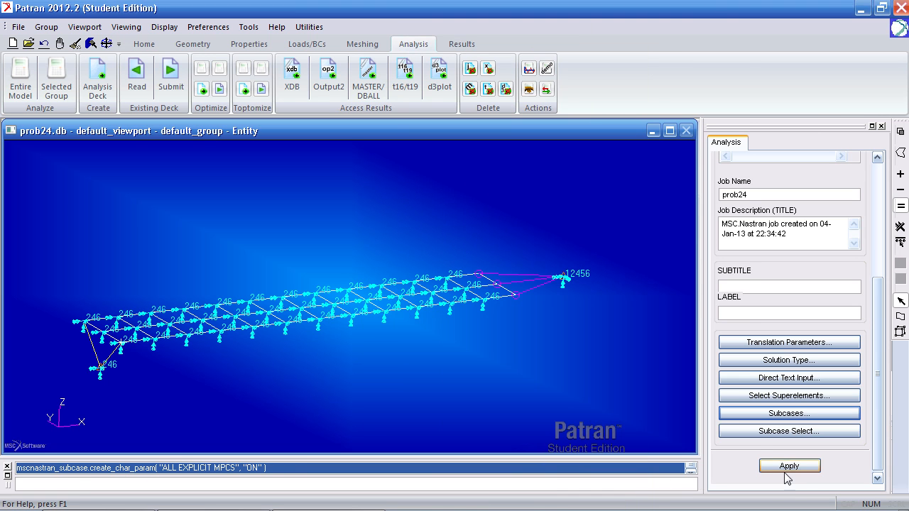
# Check that the Default subcase is selected and submit the prob24 normal modes job as a full run
pyautogui.click(788, 432)
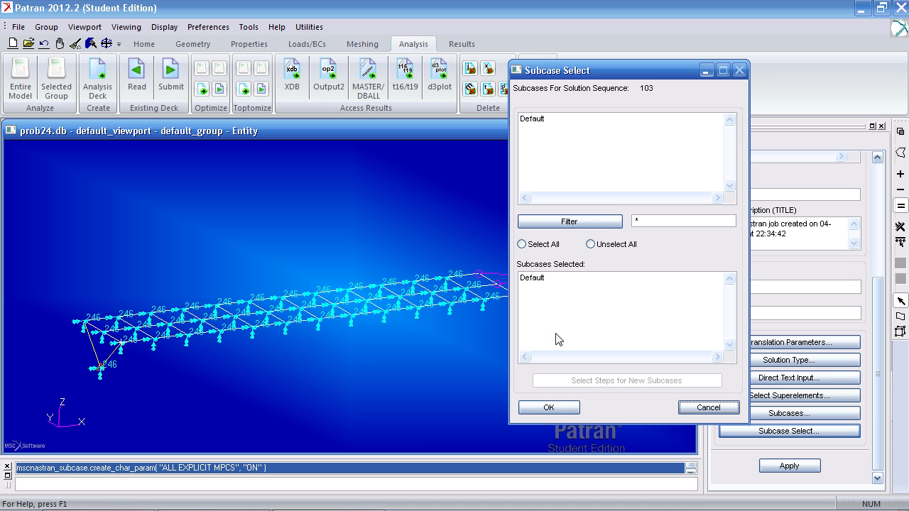
pyautogui.click(692, 408)
pyautogui.click(780, 469)
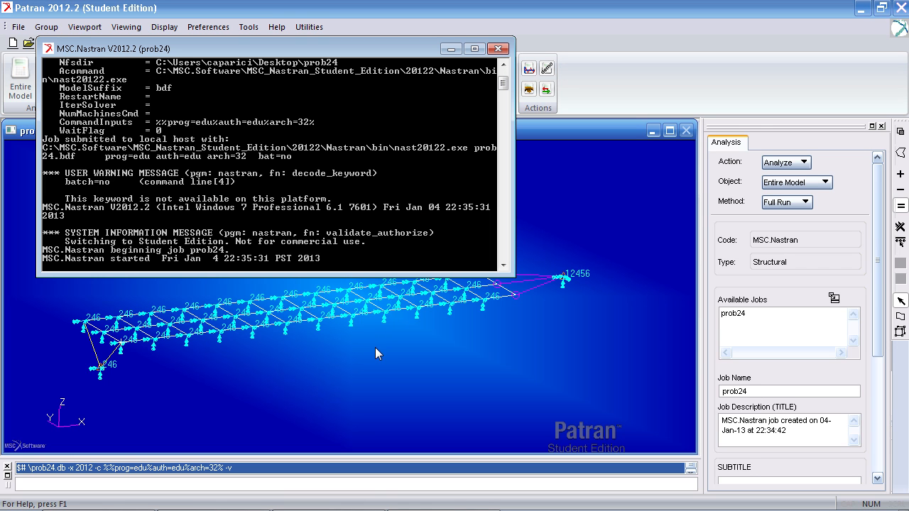
# Attach the prob24 job's XDB result entities to the model
pyautogui.click(293, 74)
pyautogui.moveTo(879, 223); pyautogui.dragTo(879, 308)
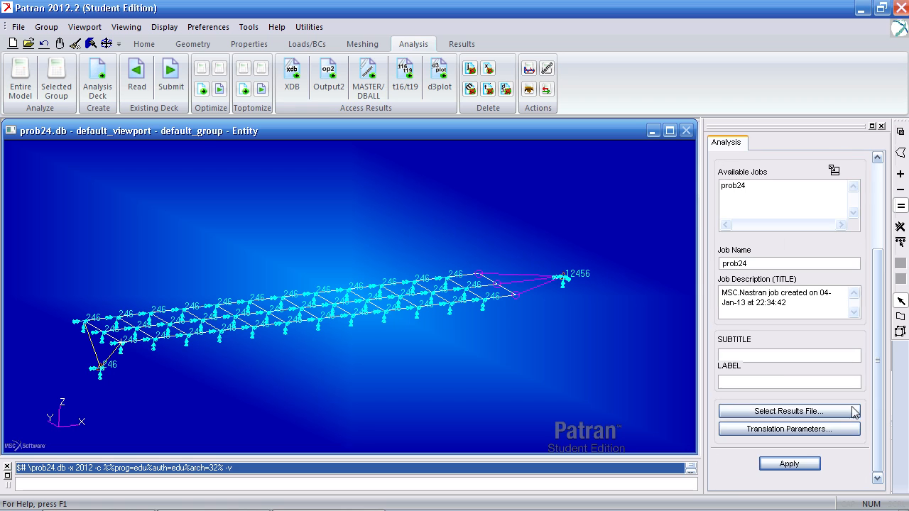
pyautogui.click(790, 465)
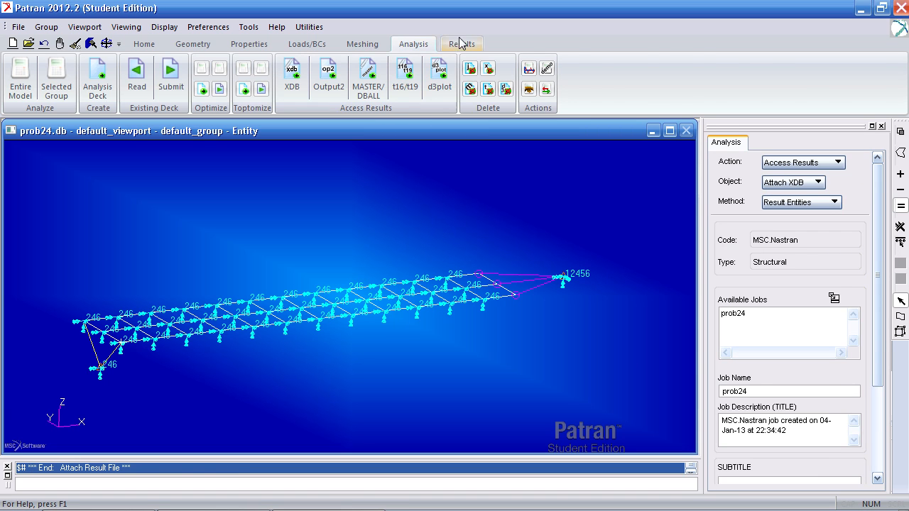
# Examine the mode frequencies in the result cases and switch to the Problem 24 document in Adobe Reader to compare them
pyautogui.click(462, 44)
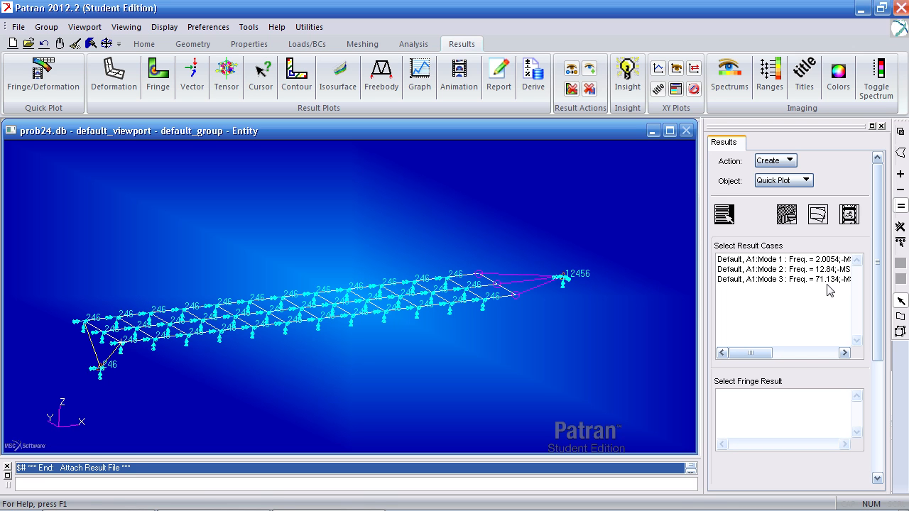
pyautogui.click(98, 501)
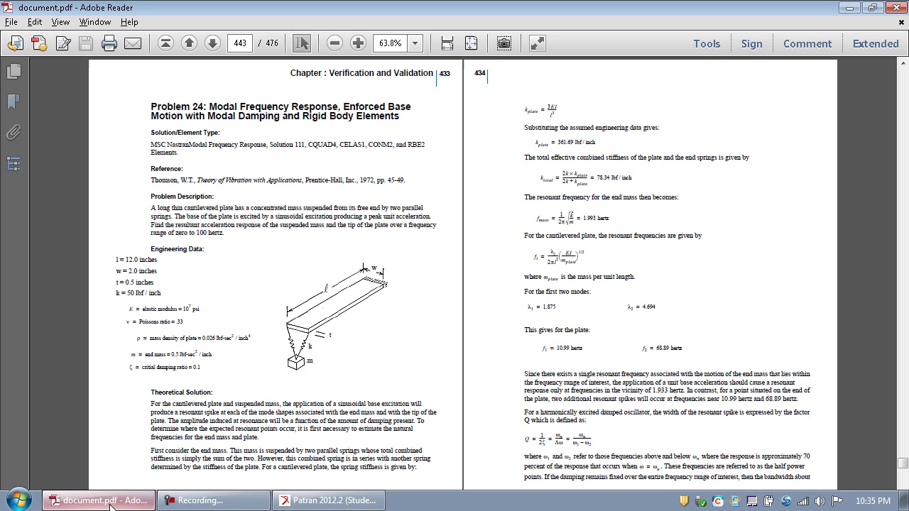
# Examine the reference frequencies given for the first, second and third mode shapes of the beam in the Problem 24 document
pyautogui.scroll(-1, 462, 354)
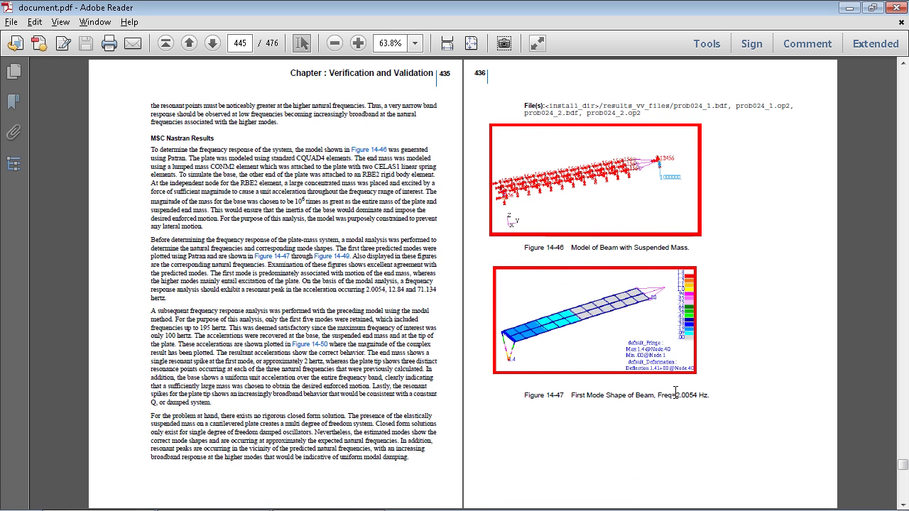
pyautogui.moveTo(675, 395); pyautogui.dragTo(710, 397)
pyautogui.scroll(-1, 662, 407)
pyautogui.moveTo(352, 231); pyautogui.dragTo(294, 228)
pyautogui.moveTo(311, 363); pyautogui.dragTo(350, 368)
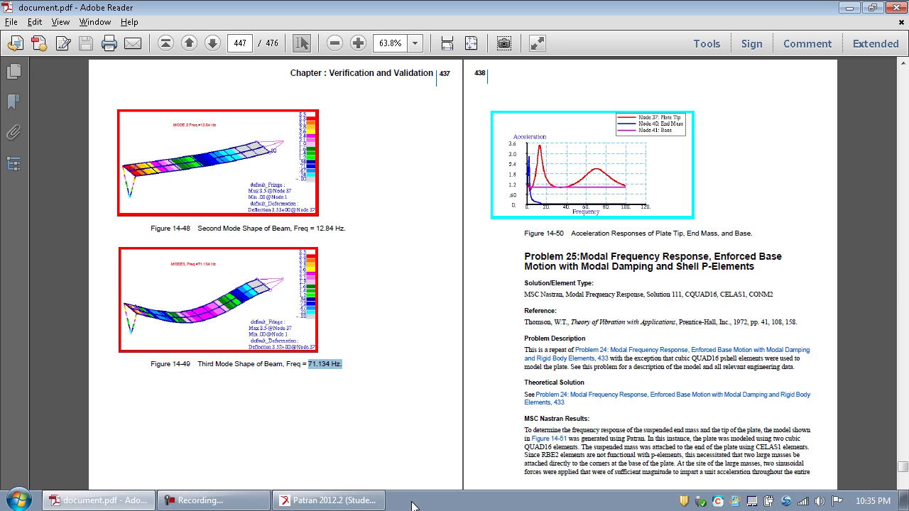
# Switch to Patran and plot Mode 1 with translational eigenvectors as fringe and deformation, clearing the load and constraint markers from the display
pyautogui.click(328, 502)
pyautogui.click(820, 263)
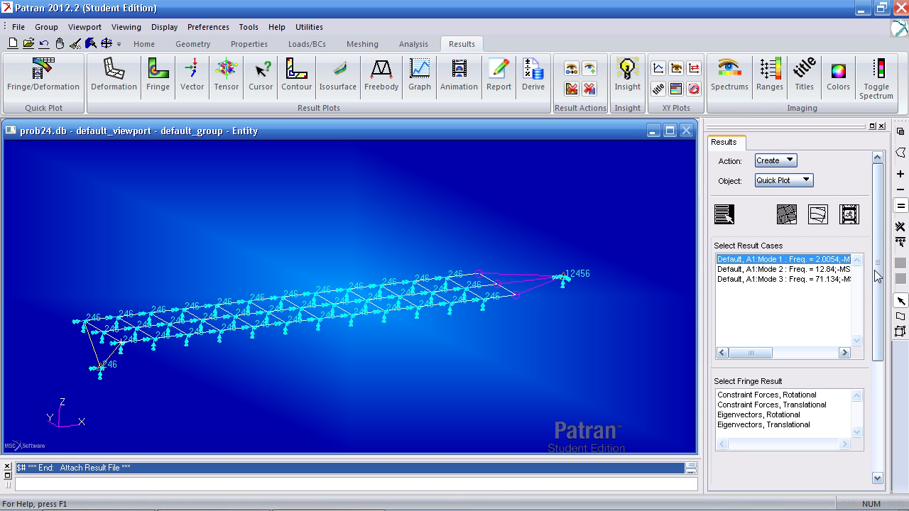
pyautogui.scroll(-4, 819, 312)
pyautogui.click(784, 290)
pyautogui.click(798, 419)
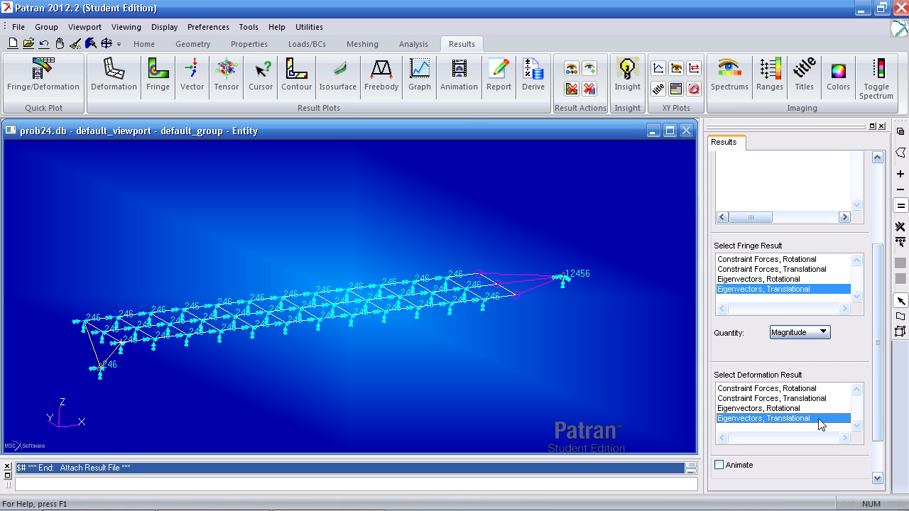
pyautogui.scroll(-2, 879, 415)
pyautogui.click(788, 447)
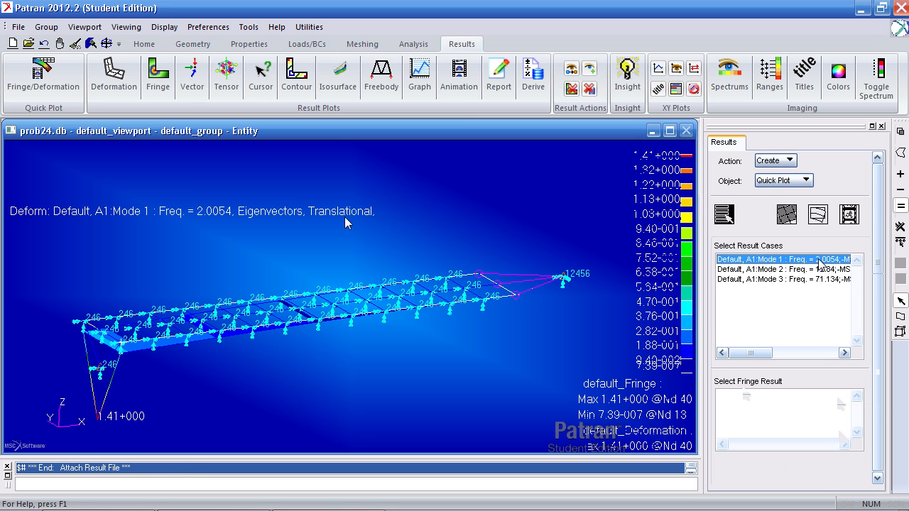
pyautogui.click(75, 43)
pyautogui.click(789, 447)
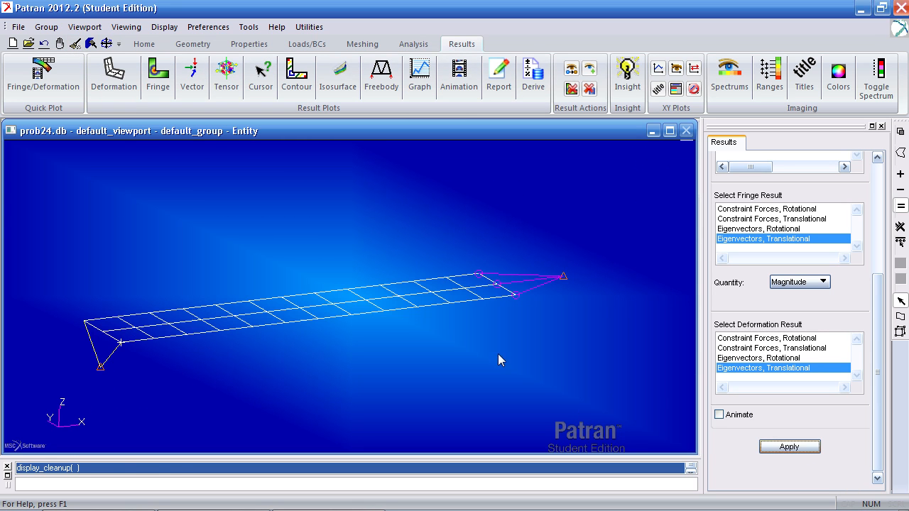
# Plot the Mode 2 result case with translational eigenvectors as both fringe and deformation
pyautogui.click(798, 268)
pyautogui.moveTo(876, 281); pyautogui.dragTo(877, 379)
pyautogui.click(802, 467)
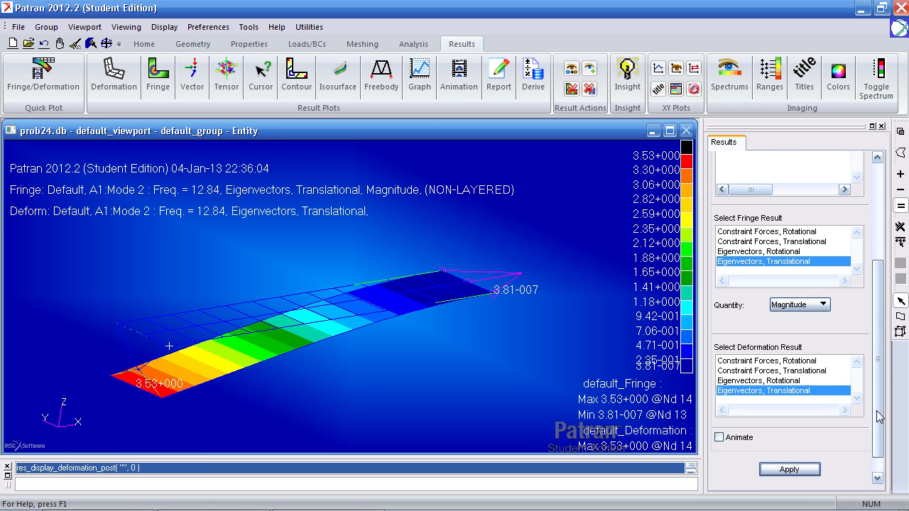
# Plot the translational eigenvector fringe and deformation of Mode 3, and clear the result plot after viewing its shape
pyautogui.click(824, 246)
pyautogui.moveTo(877, 281); pyautogui.dragTo(876, 366)
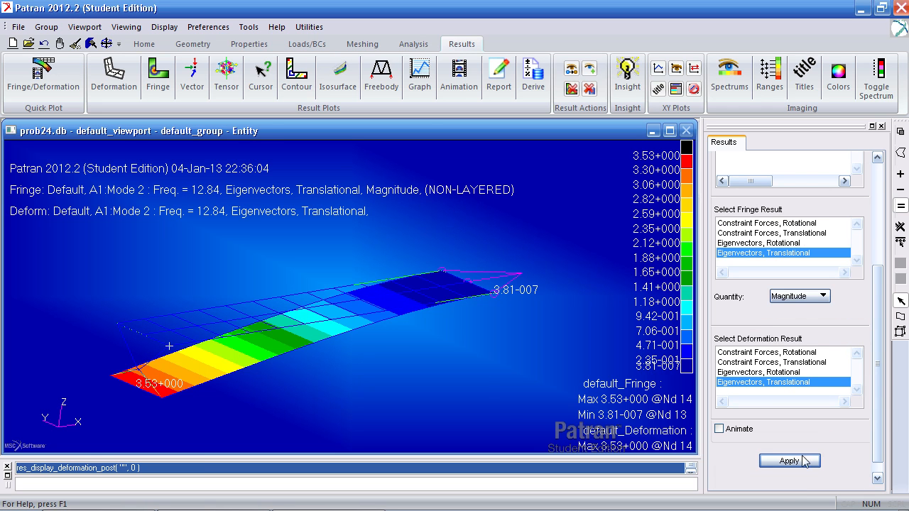
pyautogui.click(789, 461)
pyautogui.moveTo(488, 367)
pyautogui.mouseDown(button='middle')
pyautogui.moveTo(494, 350)
pyautogui.moveTo(484, 376)
pyautogui.mouseUp(button='middle')
pyautogui.moveTo(873, 310); pyautogui.dragTo(873, 213)
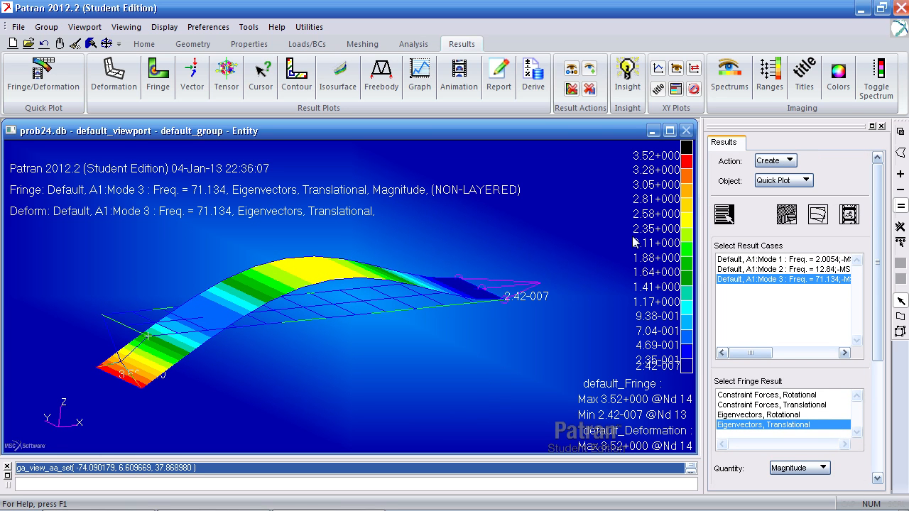
pyautogui.click(75, 44)
pyautogui.moveTo(275, 169); pyautogui.dragTo(284, 165, button='middle')
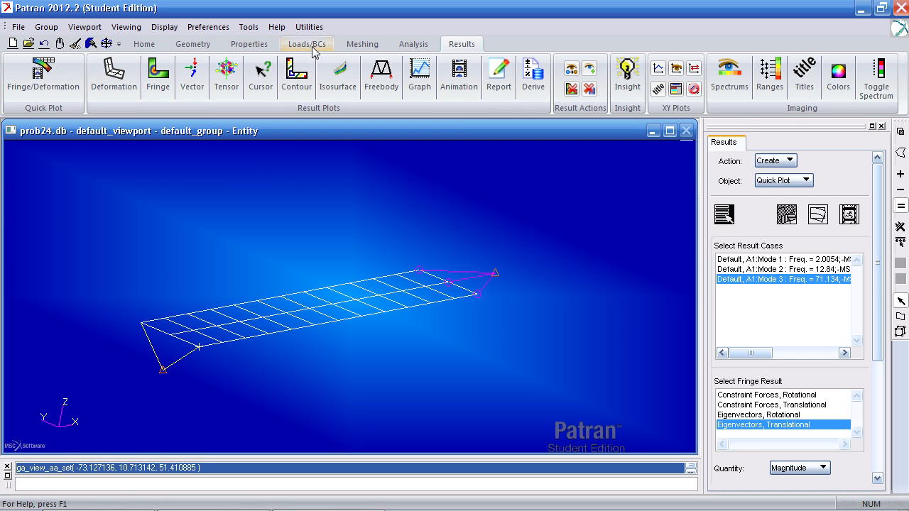
# Create a Time Dependent load case named freq_LC and make it current
pyautogui.click(314, 48)
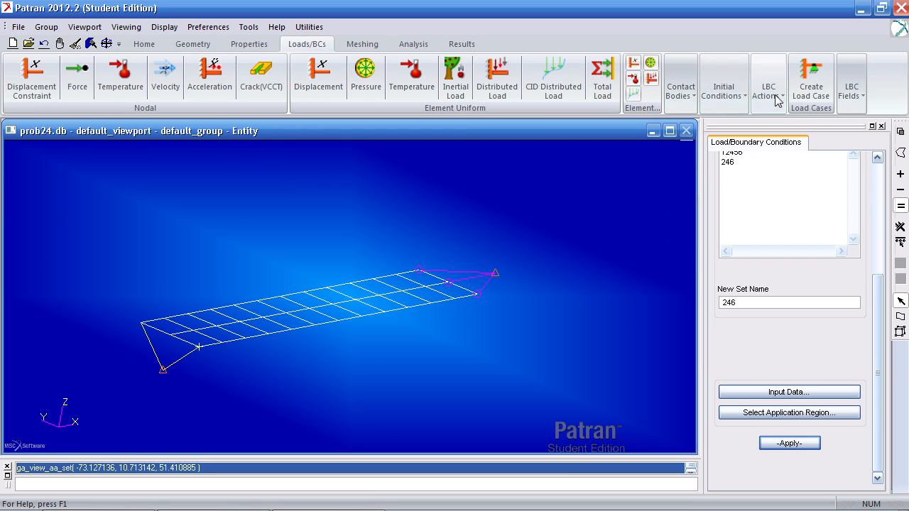
pyautogui.click(804, 95)
pyautogui.moveTo(878, 180); pyautogui.dragTo(878, 254)
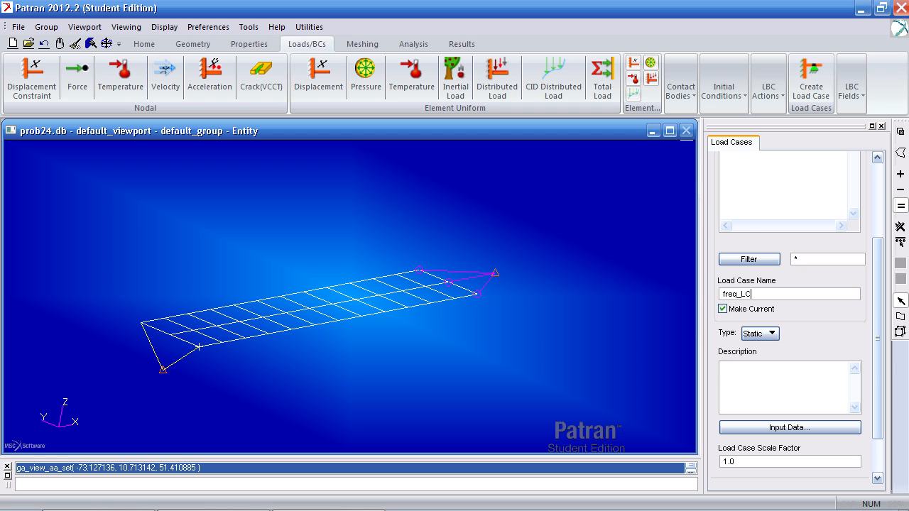
pyautogui.click(758, 334)
pyautogui.click(763, 355)
pyautogui.scroll(-3, 855, 348)
pyautogui.click(789, 441)
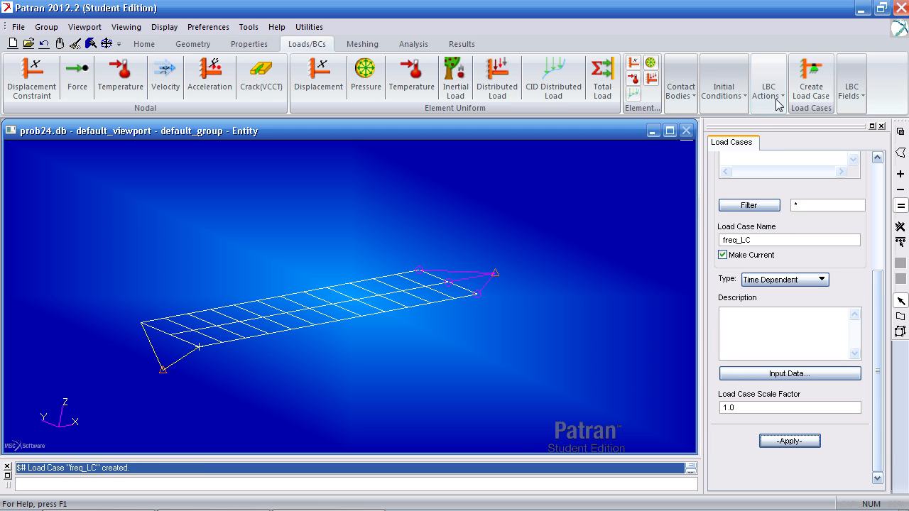
# Set up a non-spatial tabular field named freq with Frequency (f) as the only active independent variable
pyautogui.click(850, 90)
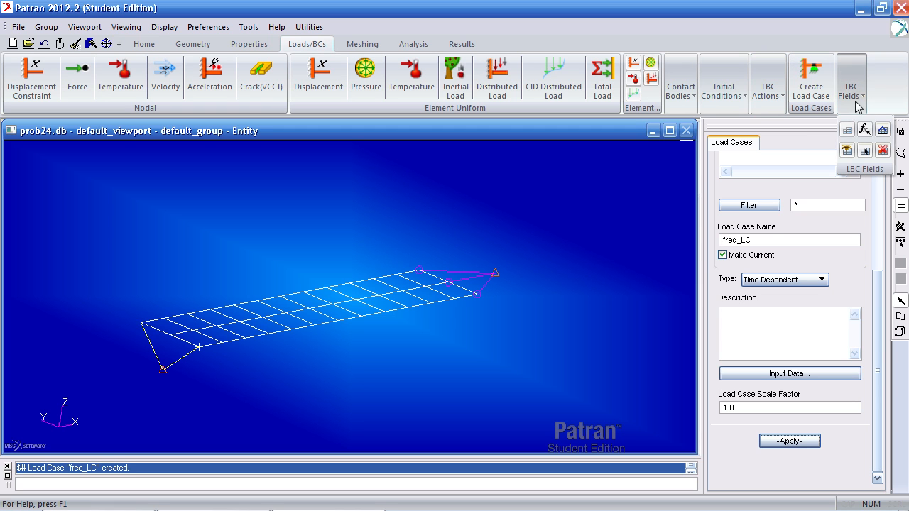
pyautogui.click(882, 132)
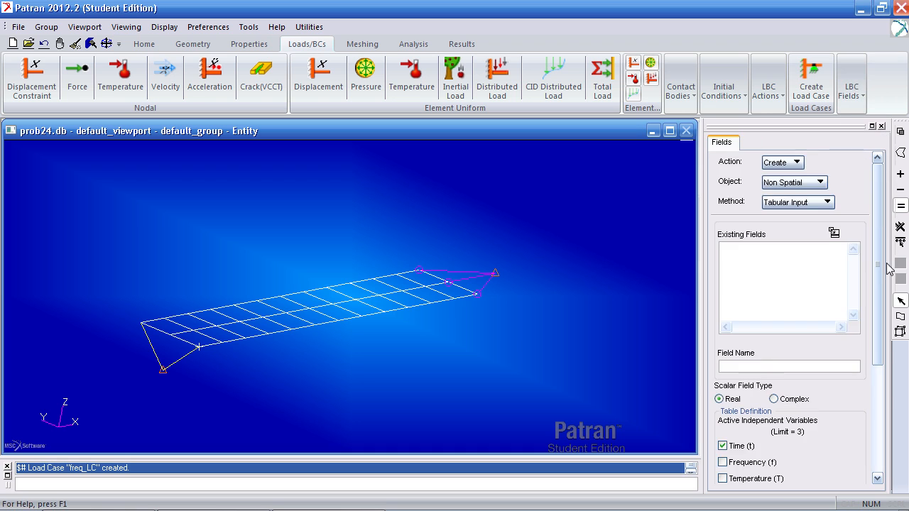
pyautogui.scroll(-5, 868, 320)
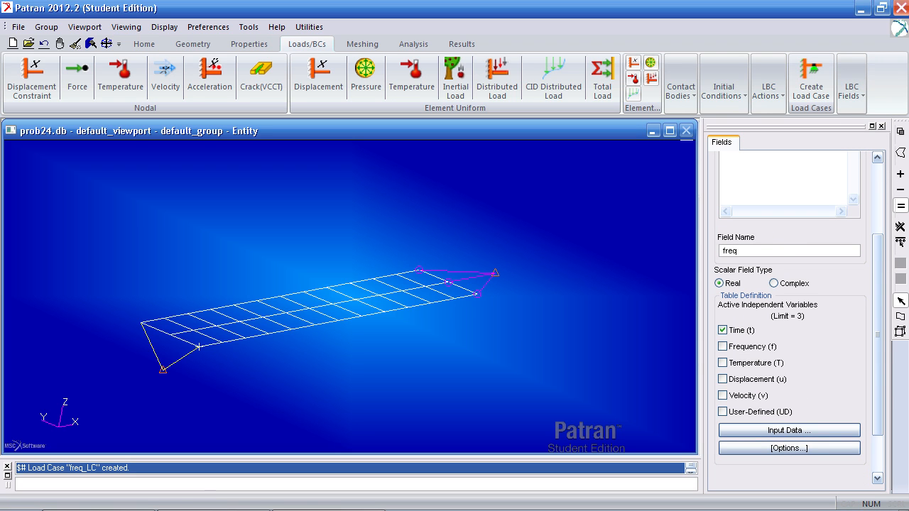
pyautogui.click(746, 348)
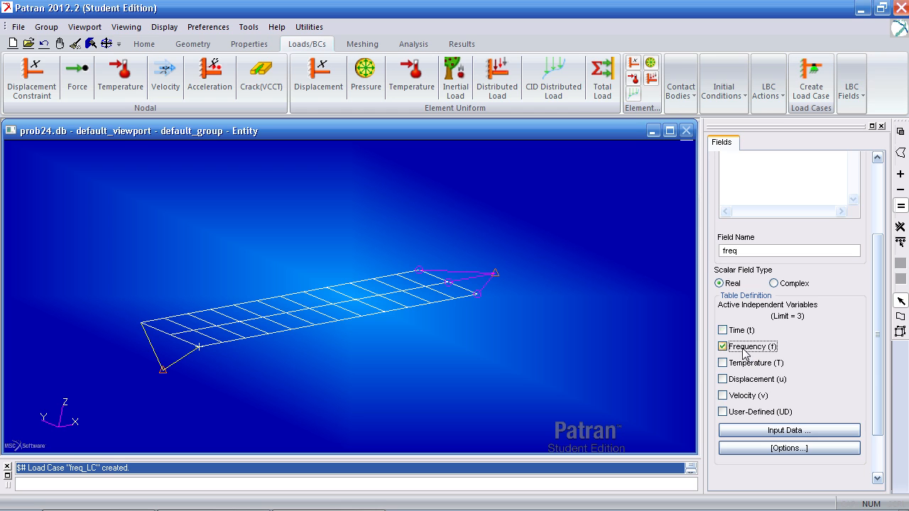
# Fill the freq field table with a value of 1 at frequencies 0 and 200, and create the field
pyautogui.click(776, 434)
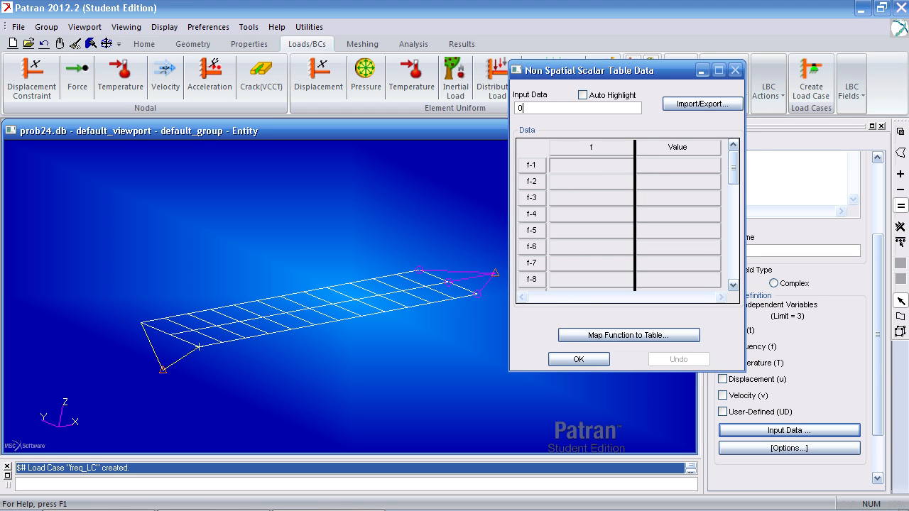
pyautogui.write('0')
pyautogui.press('Return')
pyautogui.write('2.00')
pyautogui.press('Return')
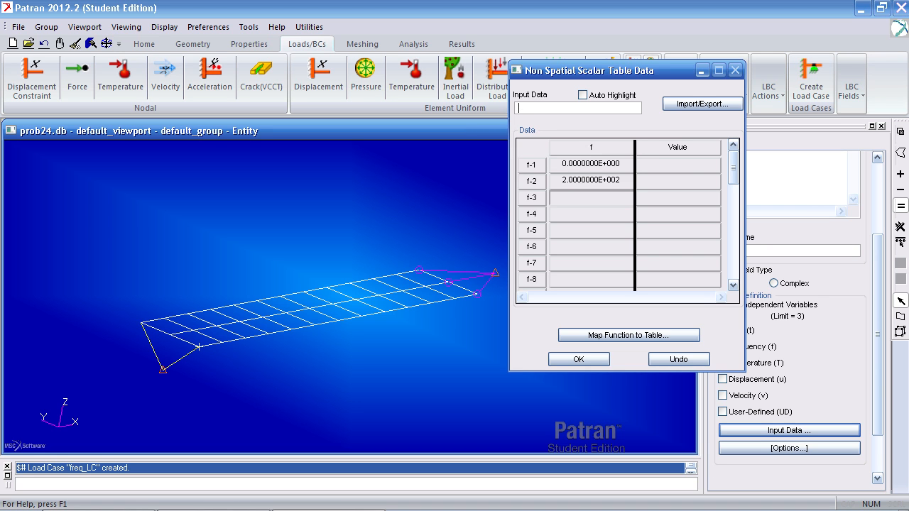
pyautogui.click(692, 168)
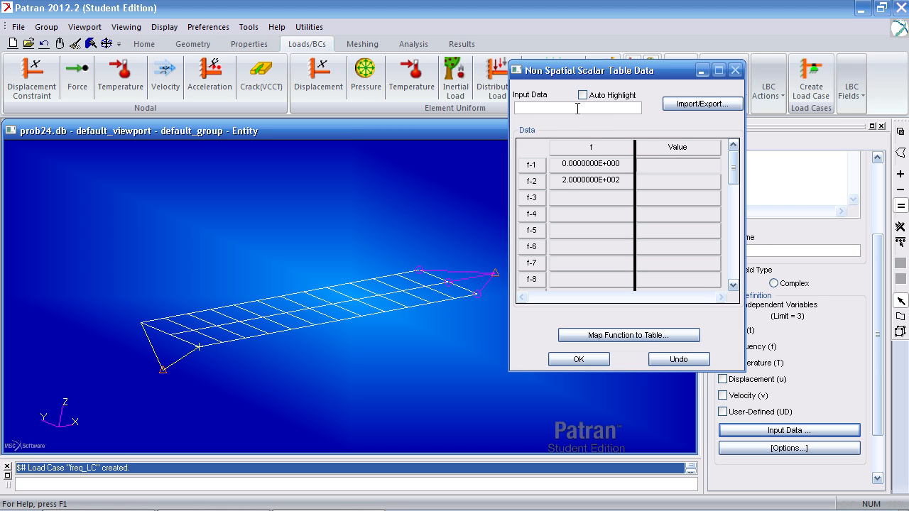
pyautogui.write('1')
pyautogui.press('Return')
pyautogui.write('1')
pyautogui.press('Return')
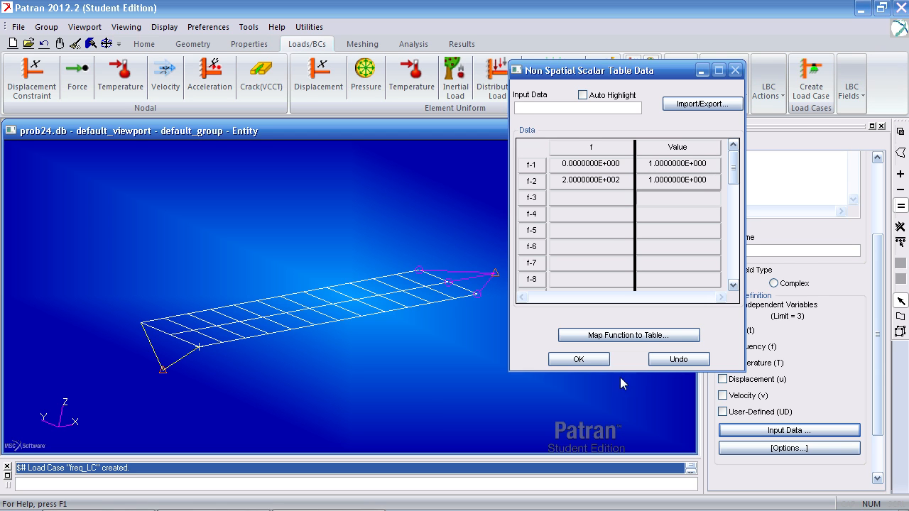
pyautogui.click(603, 363)
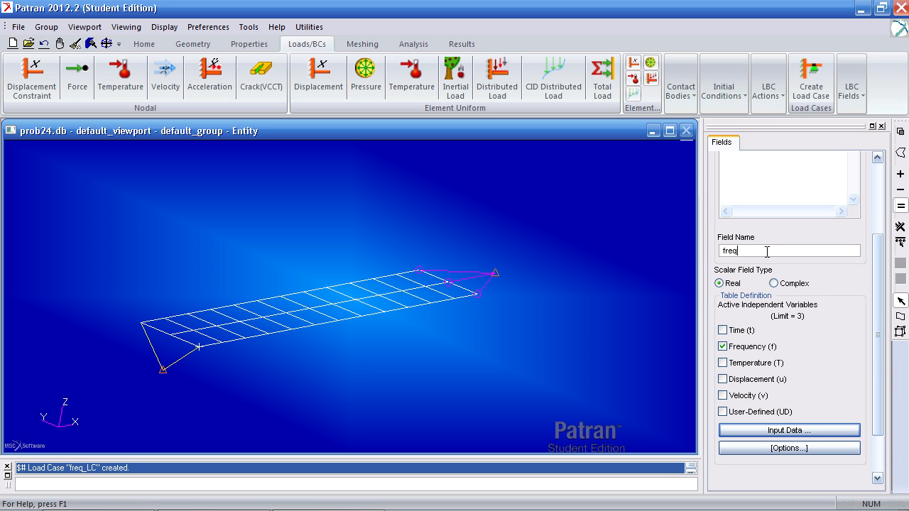
pyautogui.press('Return')
# Show the model tree and expand the Fields branch to check the non-spatial freq field
pyautogui.click(142, 45)
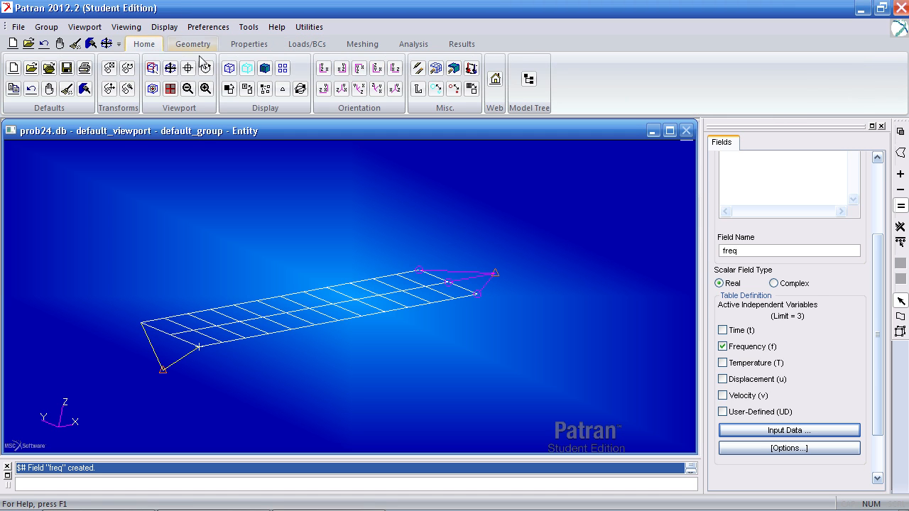
pyautogui.click(529, 80)
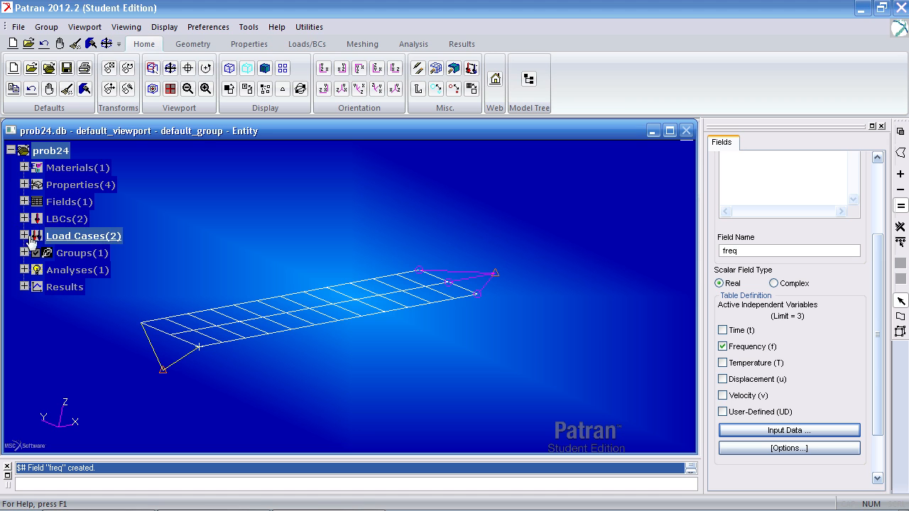
pyautogui.click(24, 202)
pyautogui.click(37, 218)
pyautogui.click(82, 236)
pyautogui.moveTo(255, 241); pyautogui.dragTo(286, 247, button='middle')
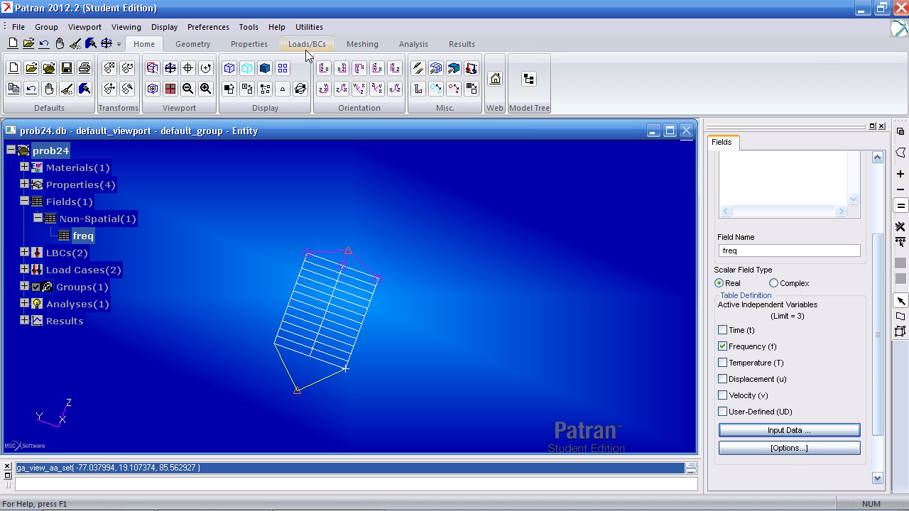
# Start a nodal force set named F and enter the force vector <0 0 1e6>
pyautogui.click(311, 45)
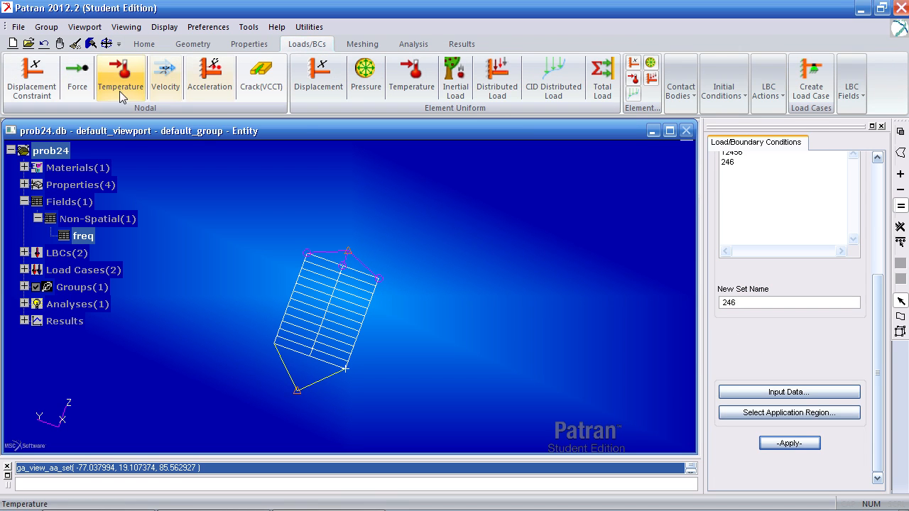
pyautogui.click(81, 90)
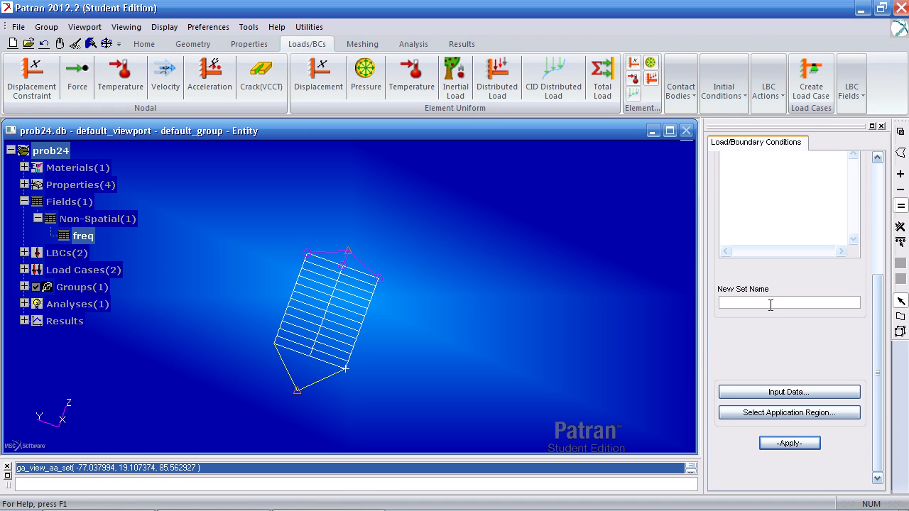
pyautogui.write('F')
pyautogui.click(789, 392)
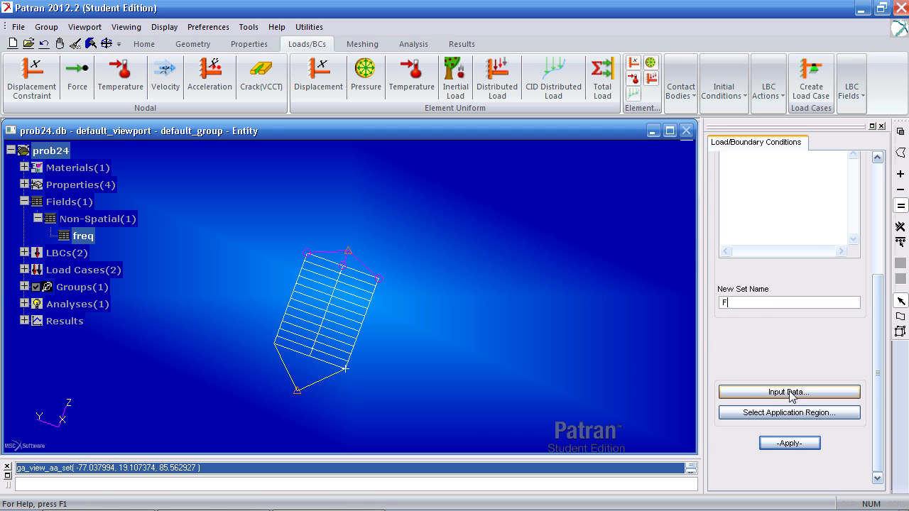
pyautogui.click(755, 216)
pyautogui.write('<0 0  1e6>')
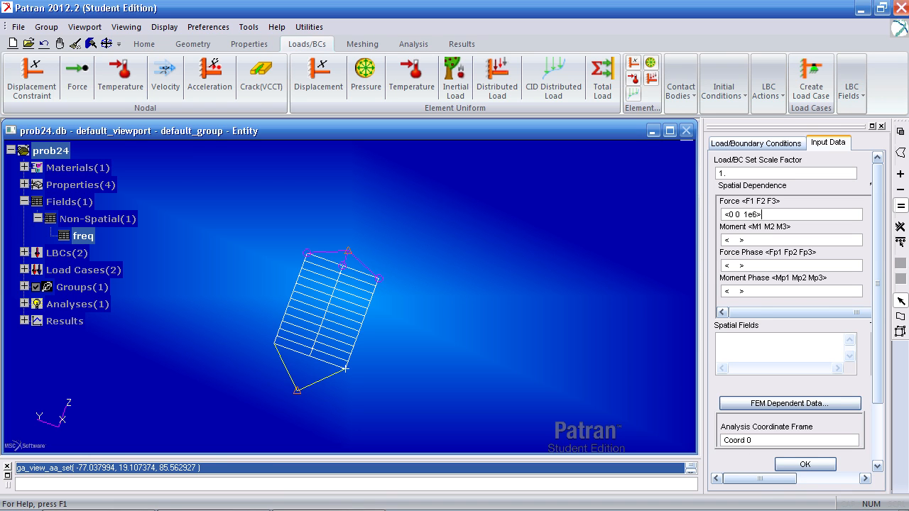
# Assign the freq field as the time/frequency dependence of the force and accept the input data
pyautogui.moveTo(751, 479); pyautogui.dragTo(819, 479)
pyautogui.click(734, 340)
pyautogui.moveTo(751, 214); pyautogui.dragTo(713, 209)
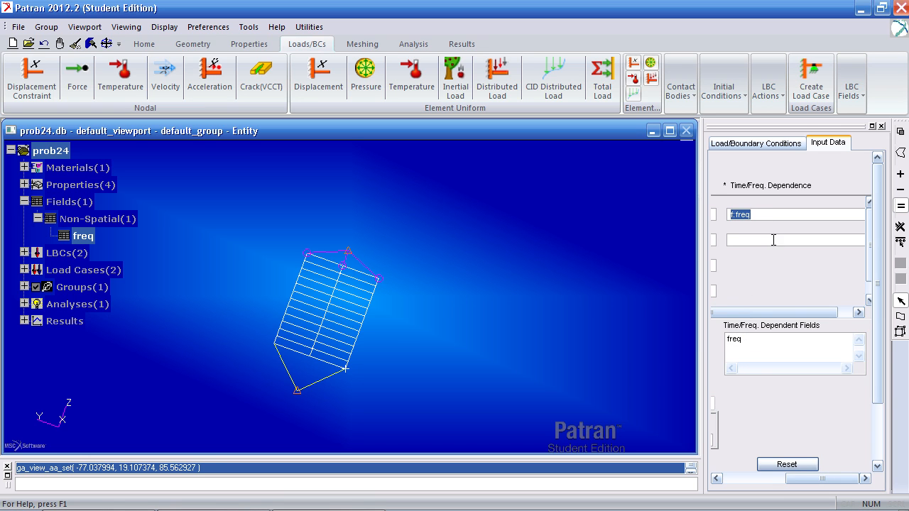
pyautogui.moveTo(822, 479); pyautogui.dragTo(758, 479)
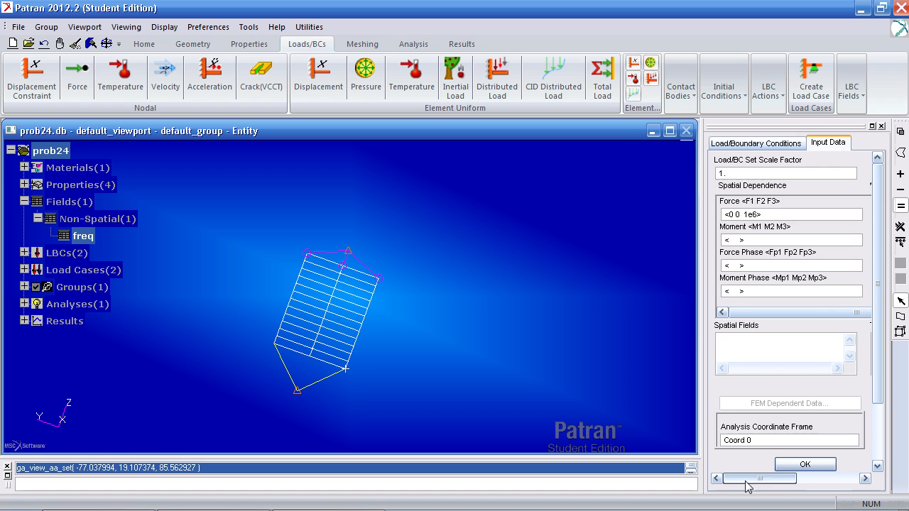
pyautogui.click(791, 466)
# Select the rigid element's independent base node, Node 41, as the application region and create force F
pyautogui.click(792, 414)
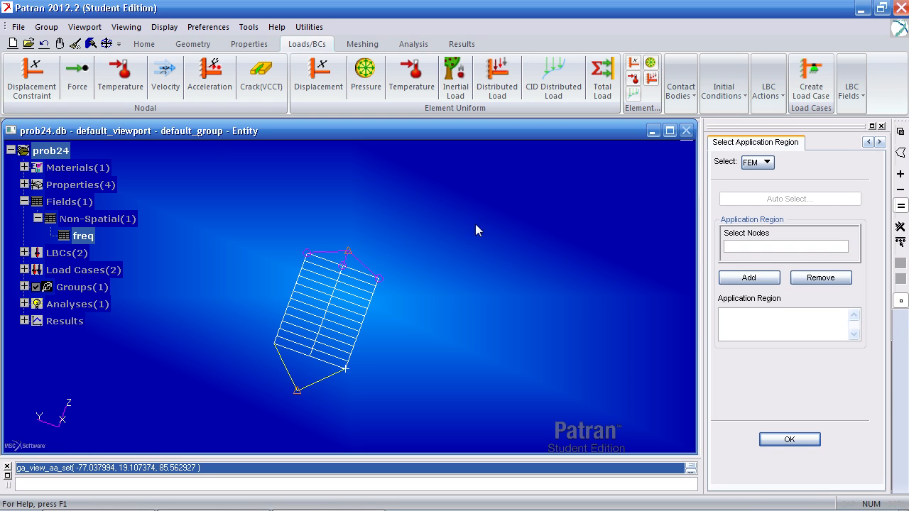
pyautogui.click(347, 251)
pyautogui.click(749, 277)
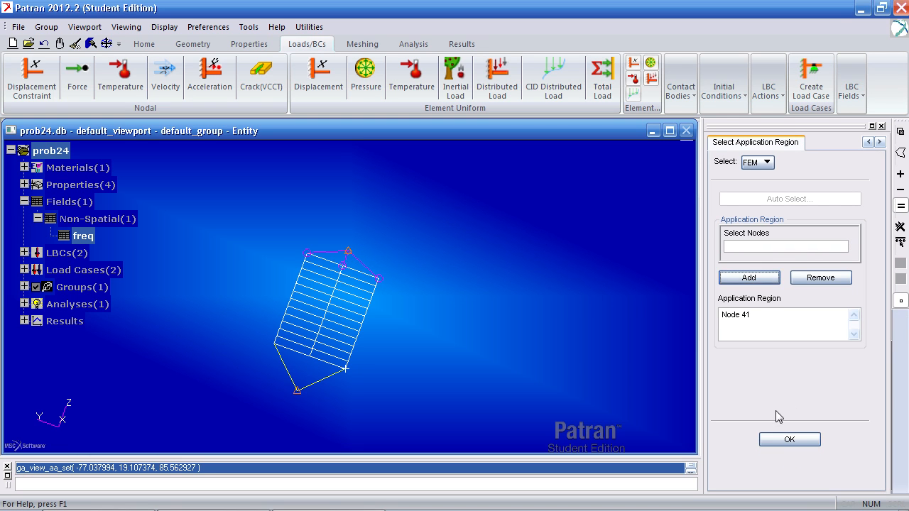
pyautogui.click(781, 439)
pyautogui.click(778, 442)
# Check the direction of force F at the base node and expand the Load Cases branch of the model tree
pyautogui.moveTo(519, 356)
pyautogui.mouseDown(button='middle')
pyautogui.moveTo(504, 333)
pyautogui.moveTo(478, 335)
pyautogui.moveTo(471, 349)
pyautogui.moveTo(519, 366)
pyautogui.mouseUp(button='middle')
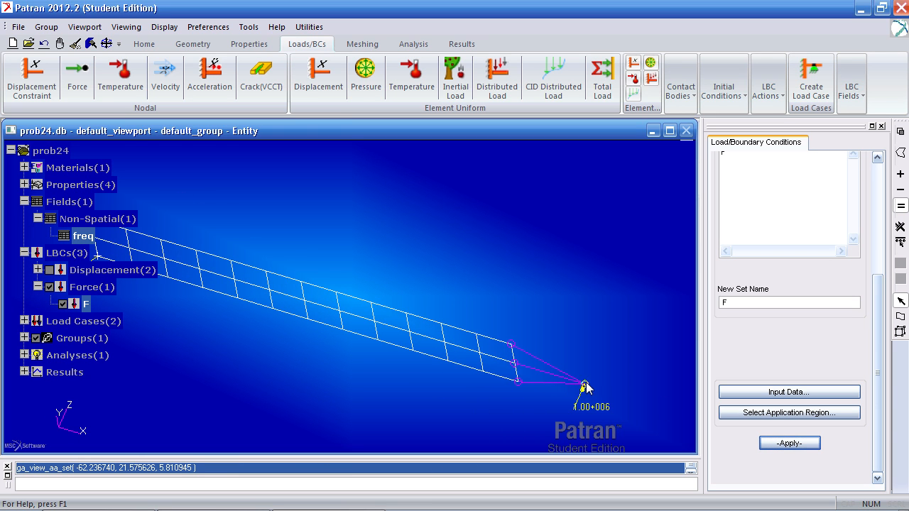
pyautogui.moveTo(611, 341)
pyautogui.mouseDown(button='middle')
pyautogui.moveTo(616, 352)
pyautogui.moveTo(589, 350)
pyautogui.moveTo(587, 329)
pyautogui.moveTo(625, 326)
pyautogui.moveTo(620, 331)
pyautogui.mouseUp(button='middle')
pyautogui.click(67, 323)
pyautogui.click(25, 321)
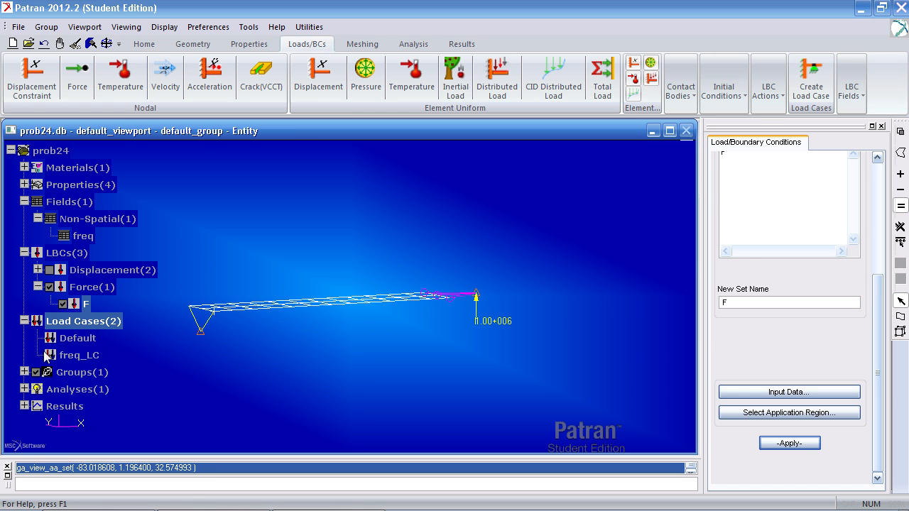
# Modify load case freq_LC to include the displacement sets 12456 and 246 alongside force F
pyautogui.click(70, 355)
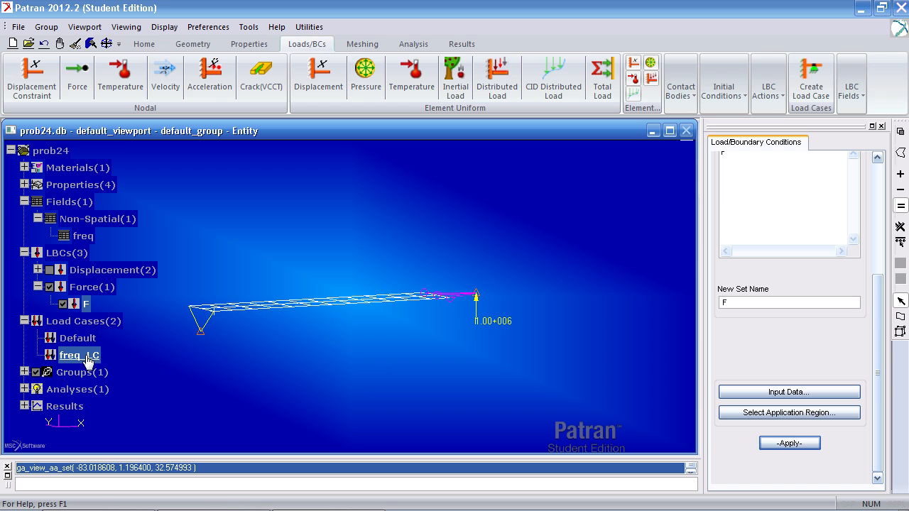
pyautogui.rightClick(83, 357)
pyautogui.click(113, 378)
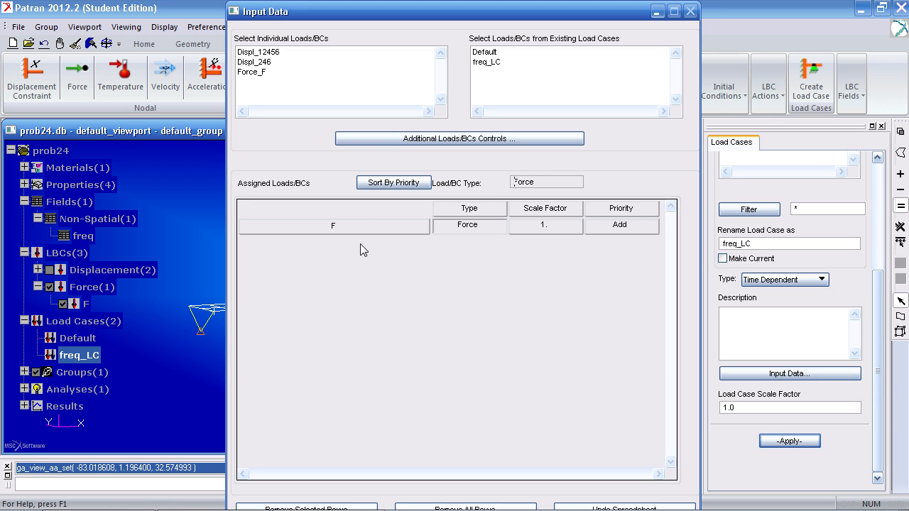
pyautogui.click(274, 53)
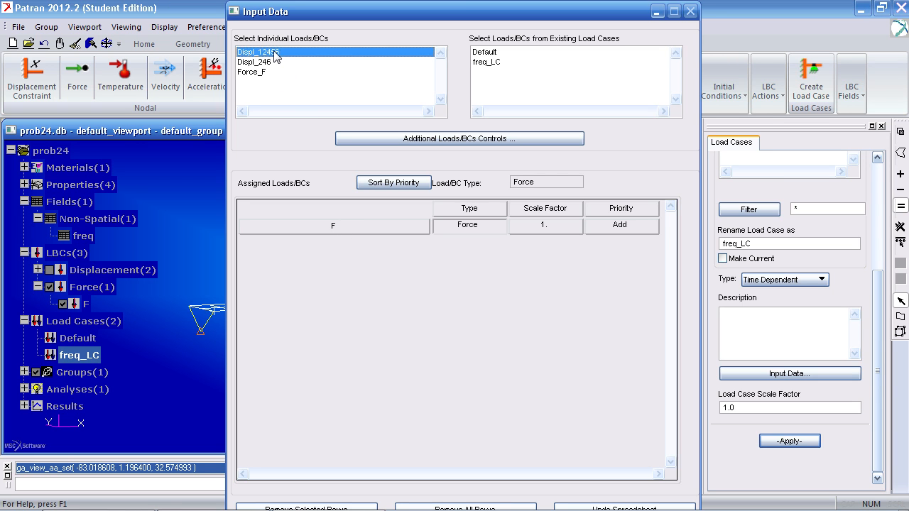
pyautogui.click(263, 63)
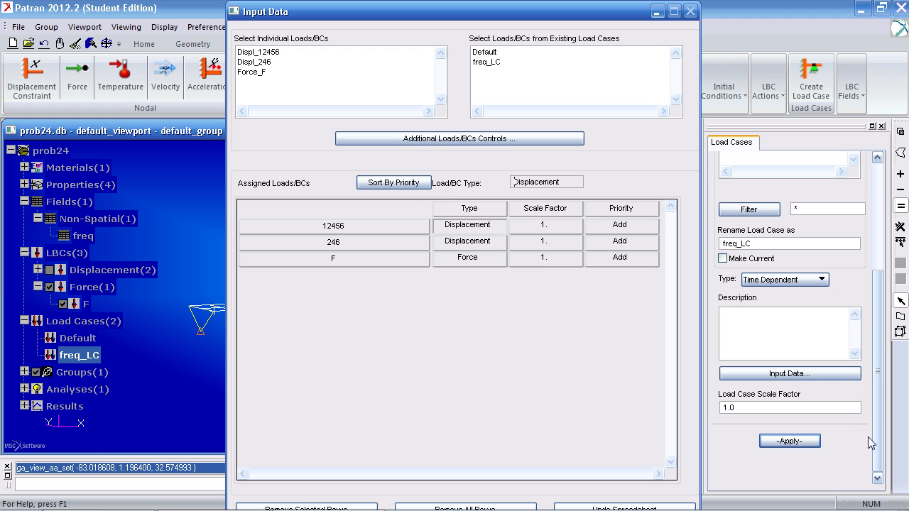
pyautogui.click(790, 441)
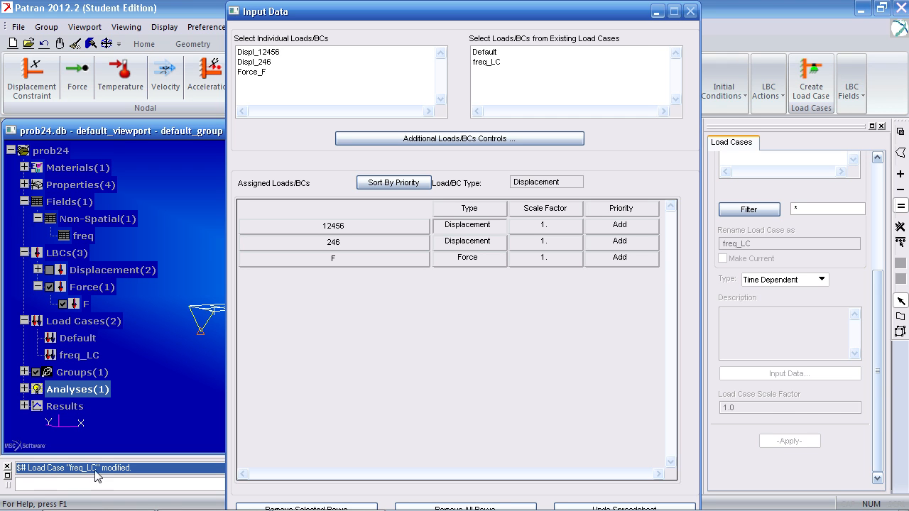
pyautogui.click(655, 12)
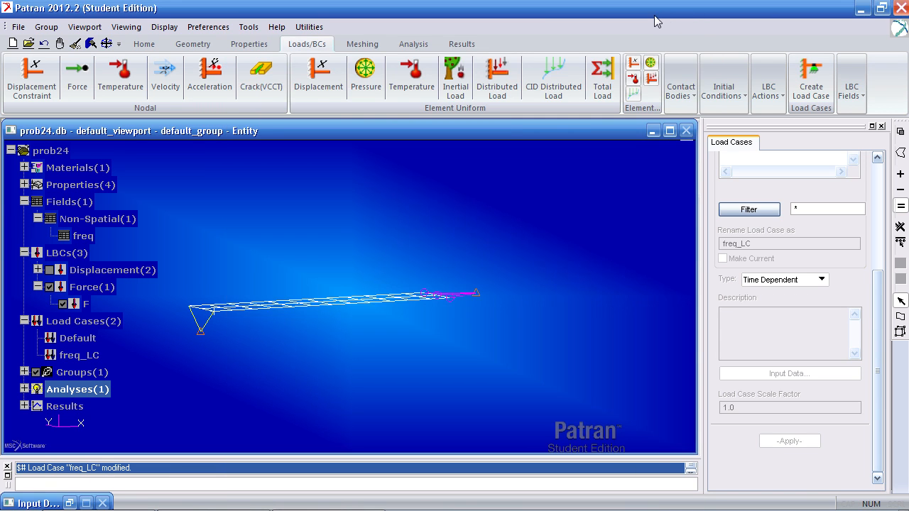
# Set up an entire-model analysis job named prob24_frequency_response with the Frequency Response solution type
pyautogui.click(412, 49)
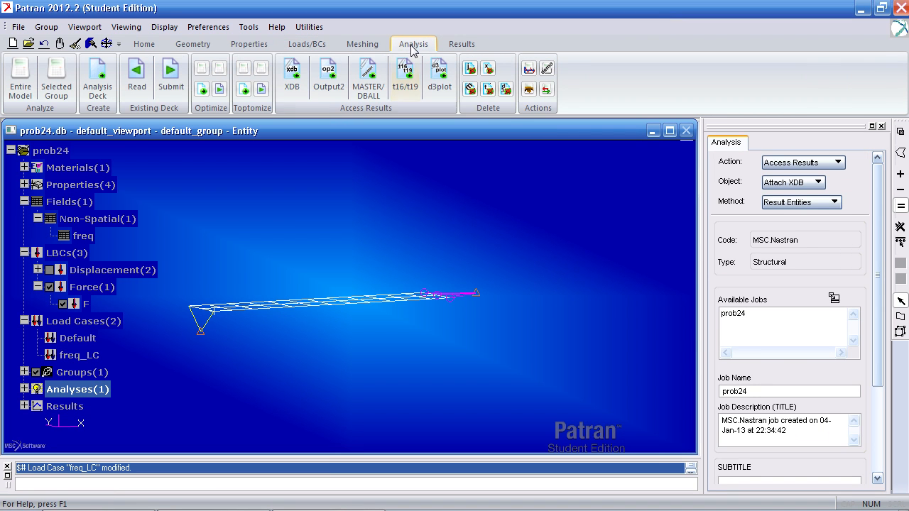
pyautogui.click(20, 78)
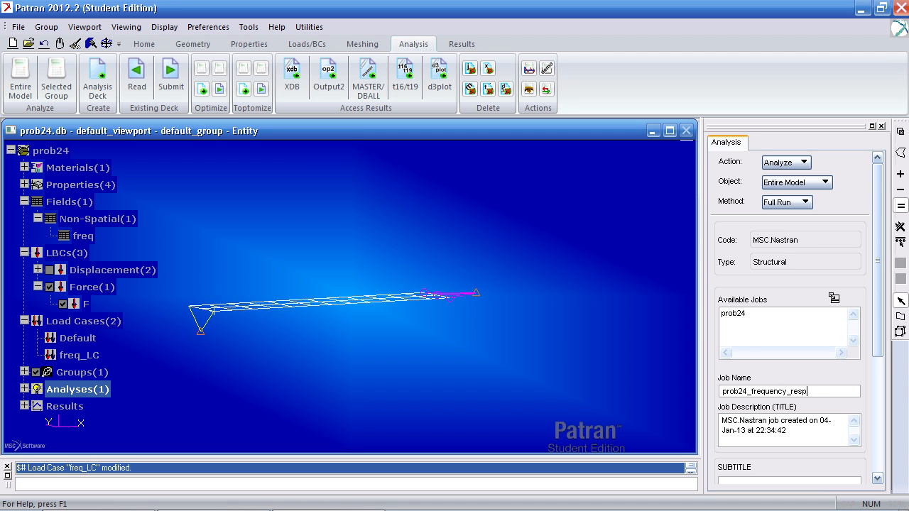
pyautogui.scroll(-5, 803, 356)
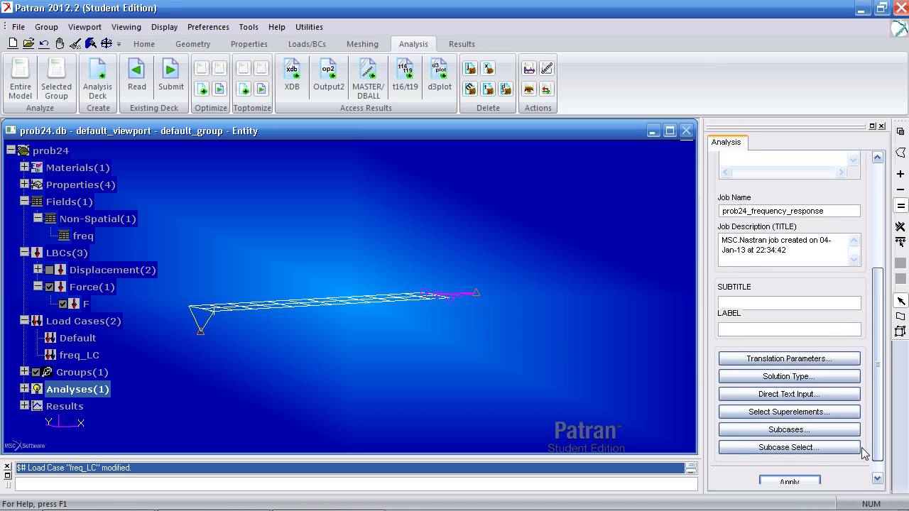
pyautogui.click(810, 363)
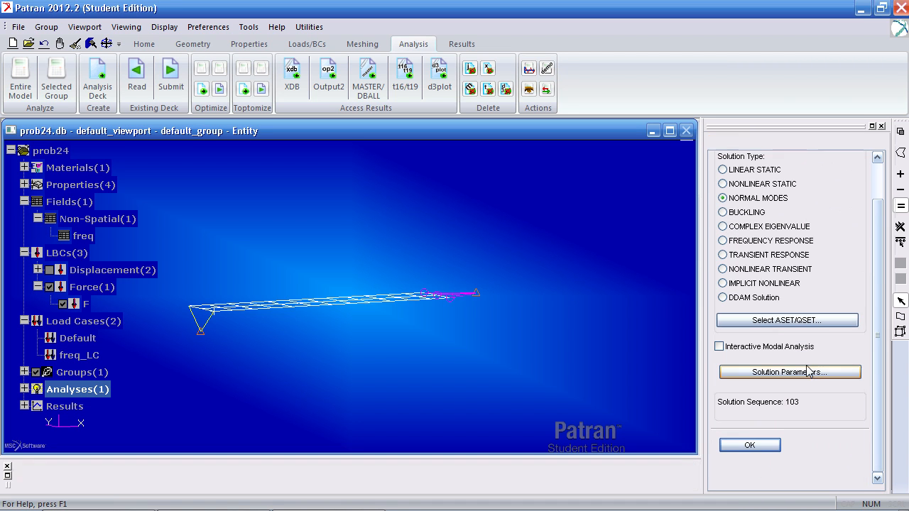
pyautogui.click(743, 242)
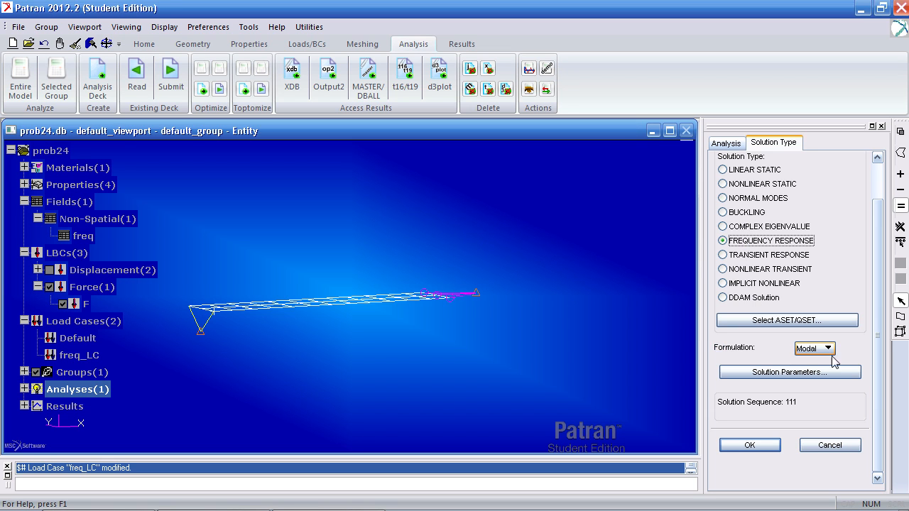
pyautogui.click(749, 445)
# Define the recovery frequencies of subcase freq_LC as linear, ending at 100 with 200 increments
pyautogui.click(782, 413)
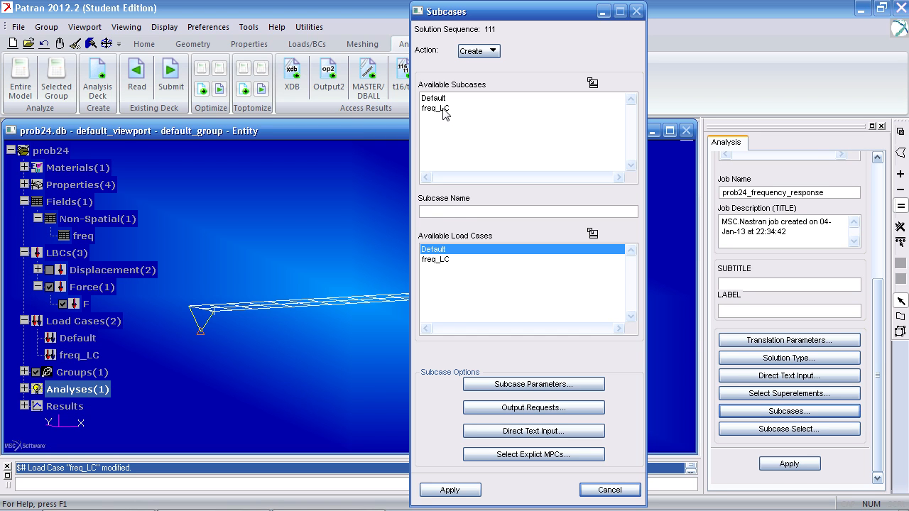
pyautogui.click(444, 108)
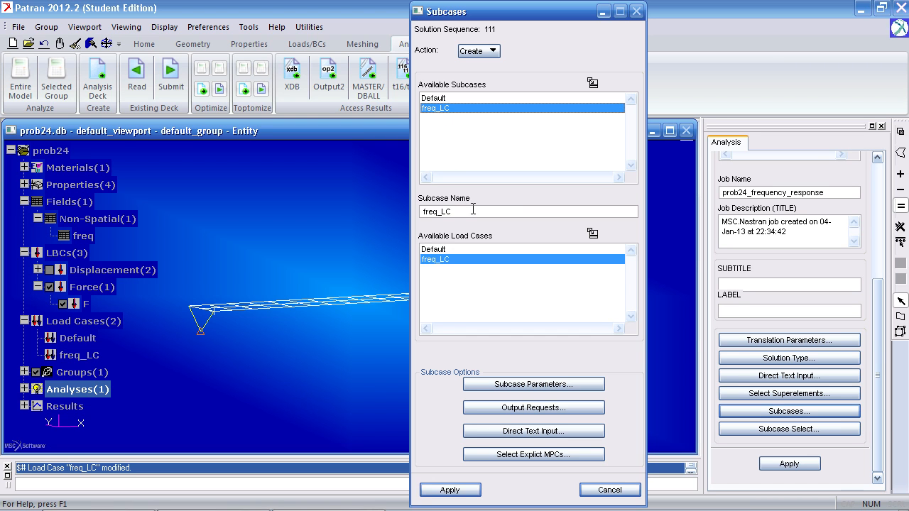
pyautogui.moveTo(518, 210); pyautogui.dragTo(398, 193)
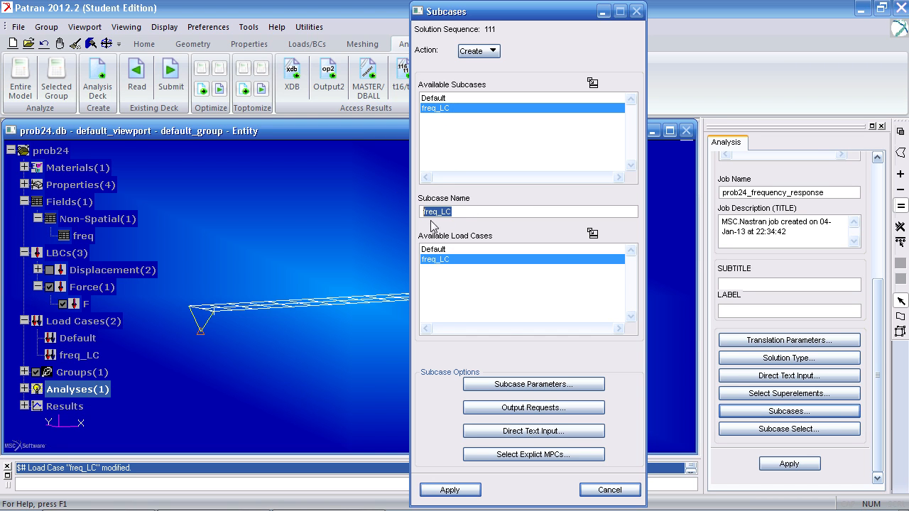
pyautogui.click(525, 385)
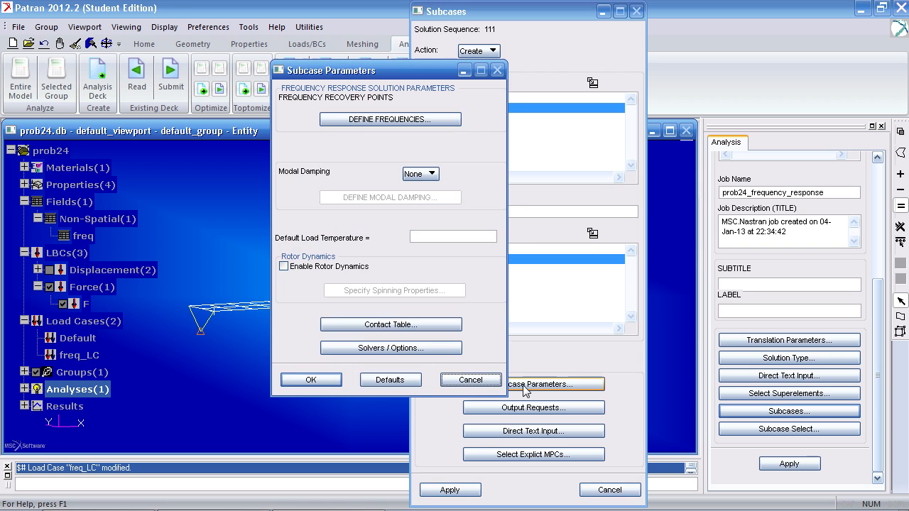
pyautogui.click(377, 121)
pyautogui.click(492, 144)
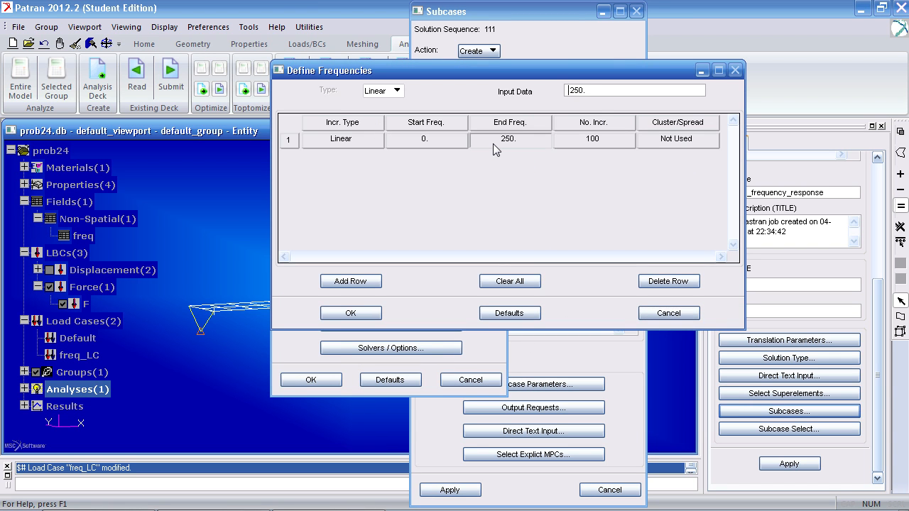
pyautogui.write('100')
pyautogui.click(622, 139)
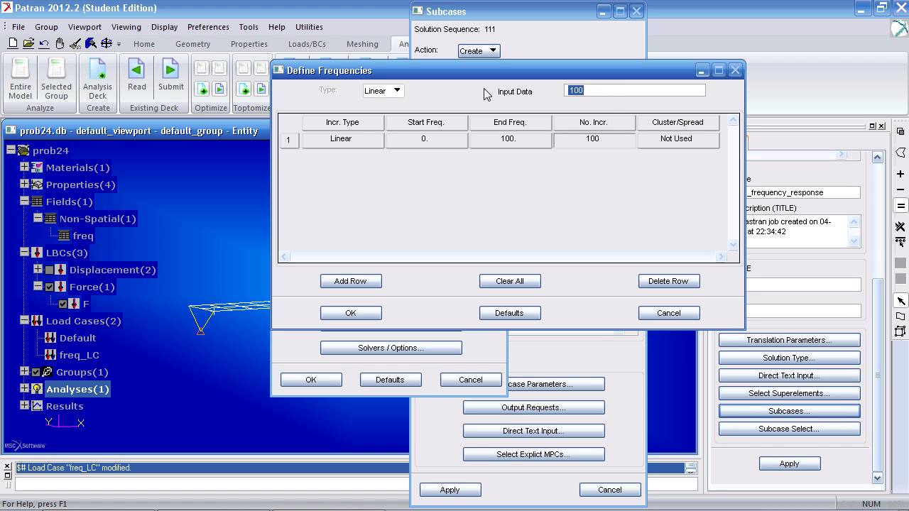
pyautogui.write('200')
pyautogui.press('Return')
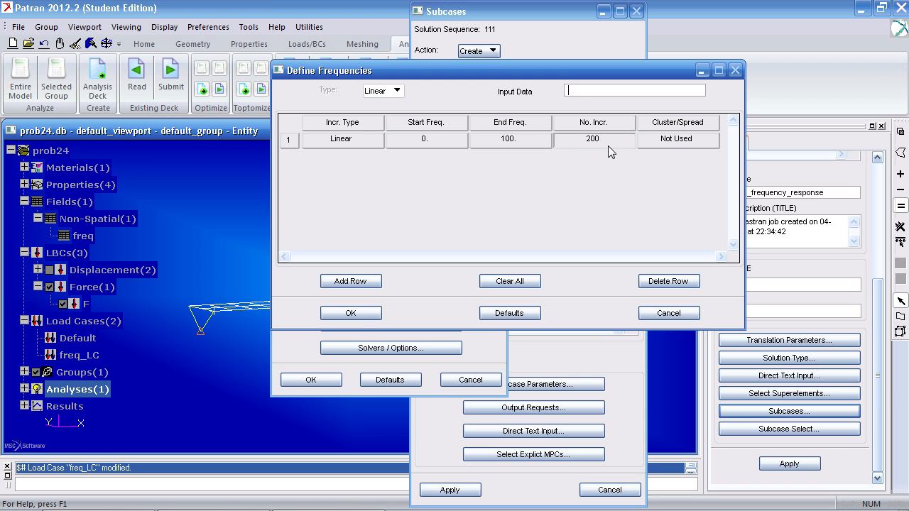
pyautogui.click(350, 314)
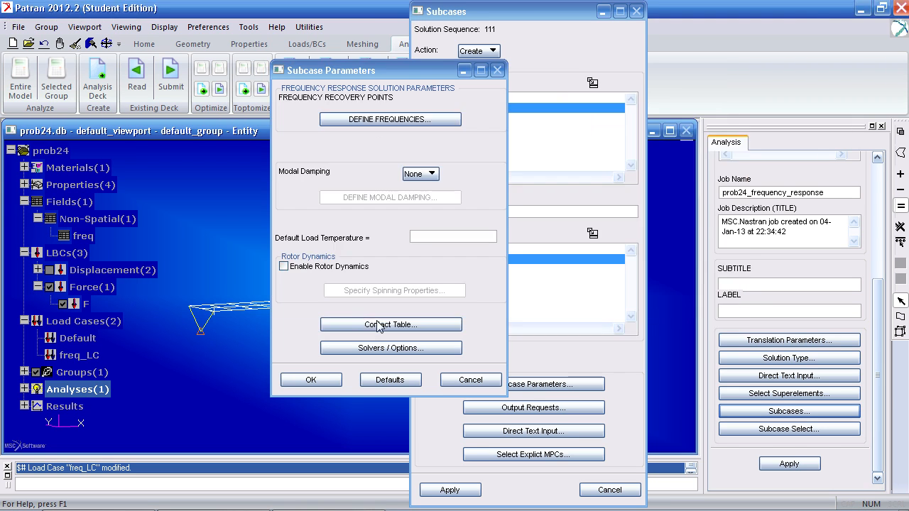
# Define structural modal damping (G) for the subcase with a value of 0.4 at frequencies 0 and 2000, and accept the subcase parameters
pyautogui.click(421, 174)
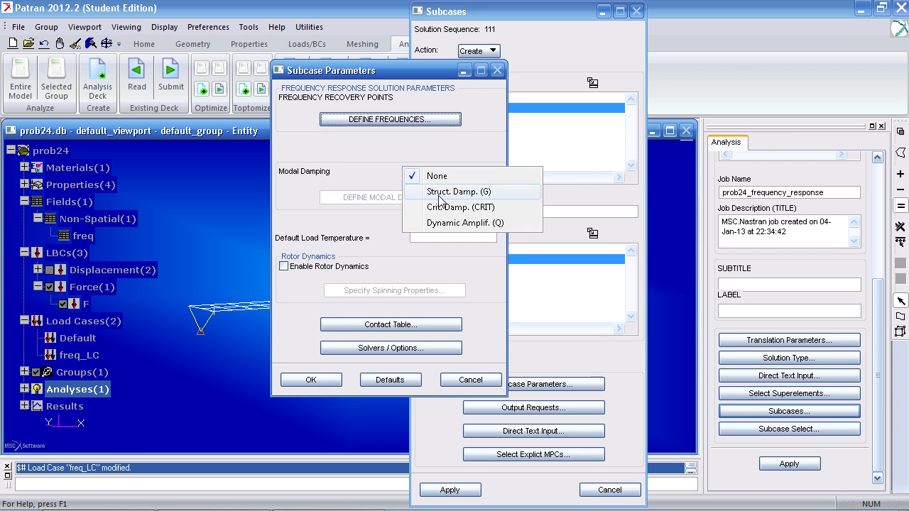
pyautogui.click(441, 193)
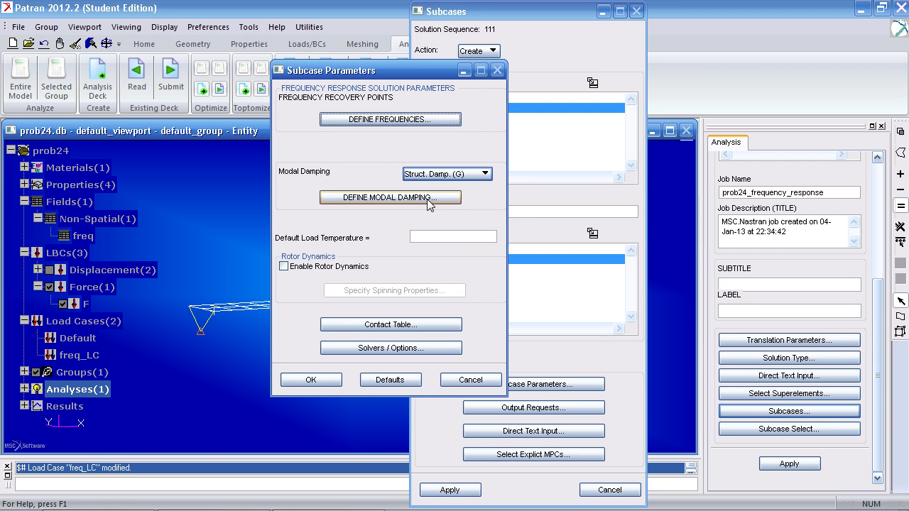
pyautogui.click(429, 202)
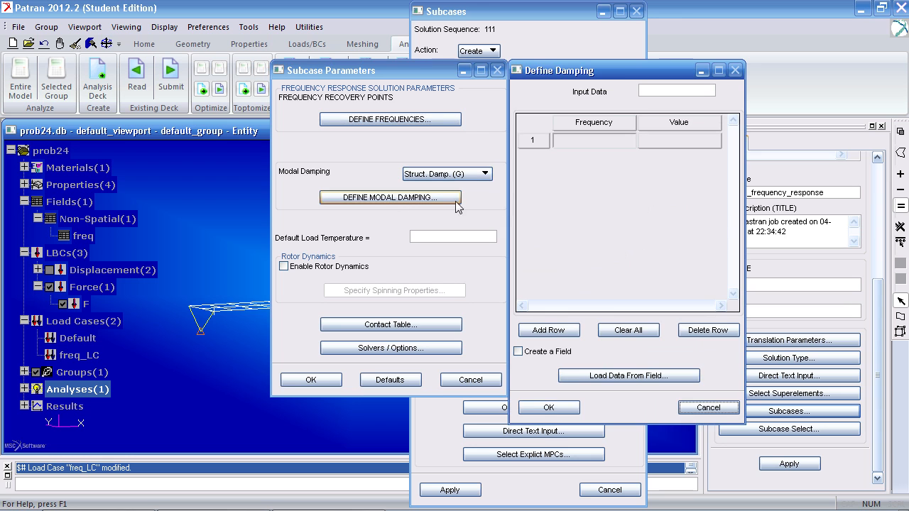
pyautogui.click(654, 92)
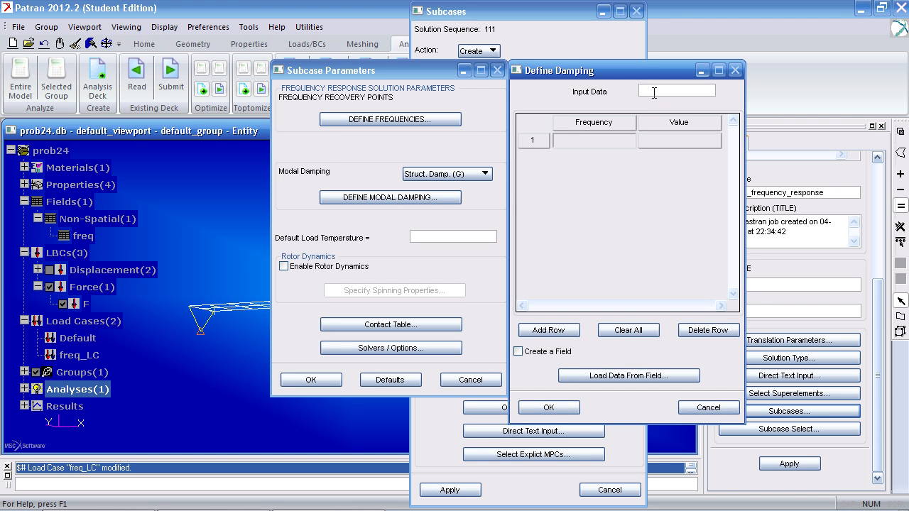
pyautogui.press('Return')
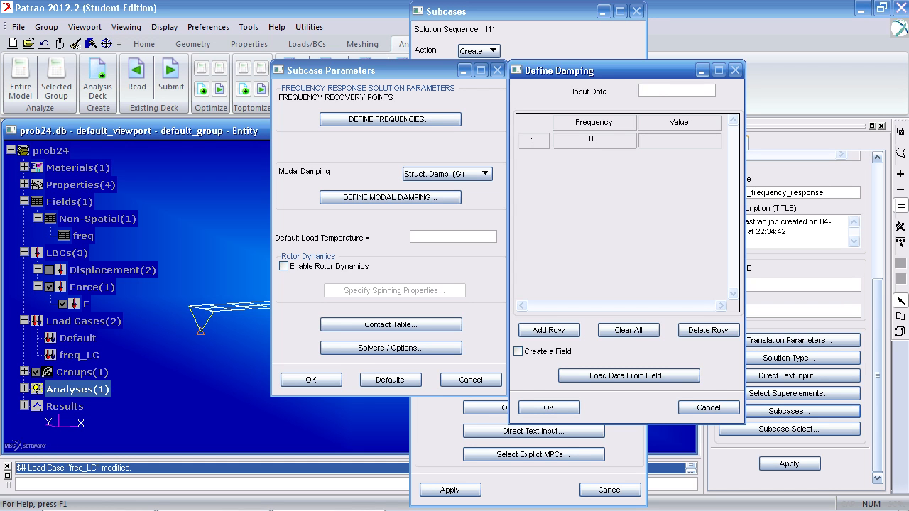
pyautogui.click(549, 331)
pyautogui.click(657, 91)
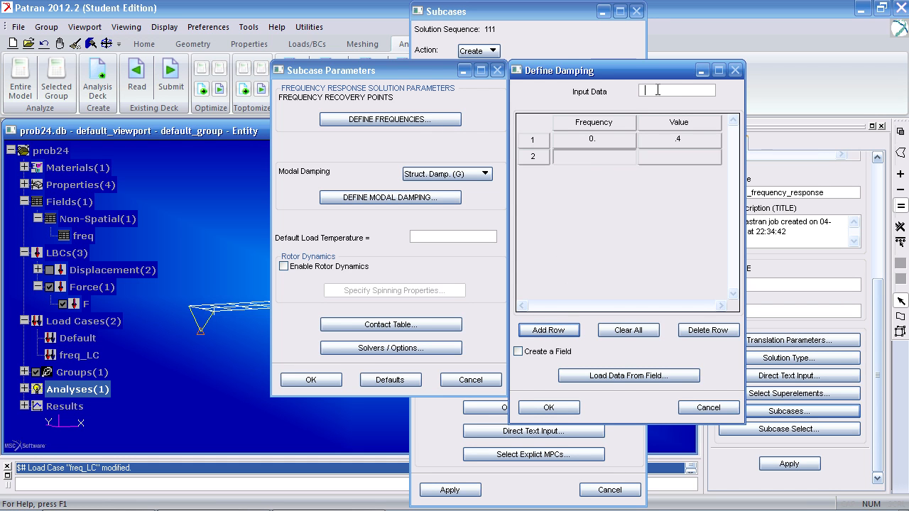
pyautogui.press('Return')
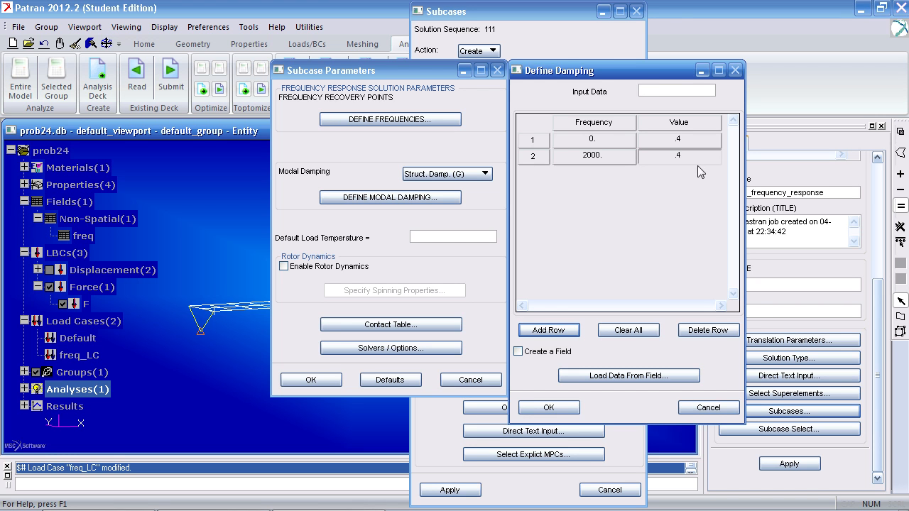
pyautogui.click(549, 407)
pyautogui.click(311, 379)
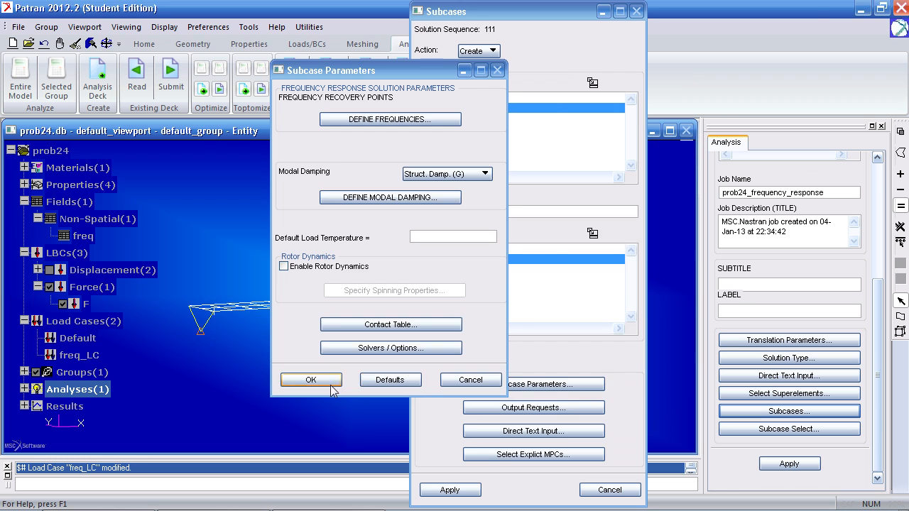
# Delete the default SPC force and displacement output requests from subcase freq_LC
pyautogui.click(532, 408)
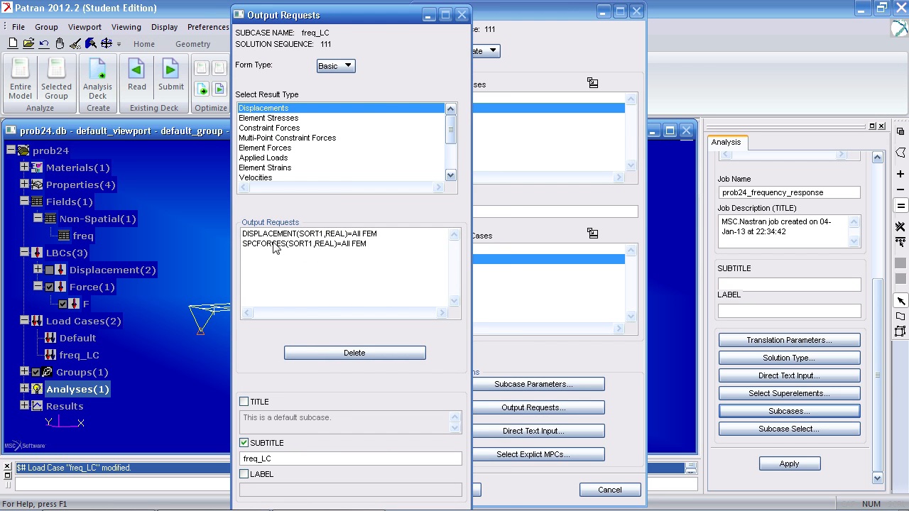
pyautogui.click(313, 244)
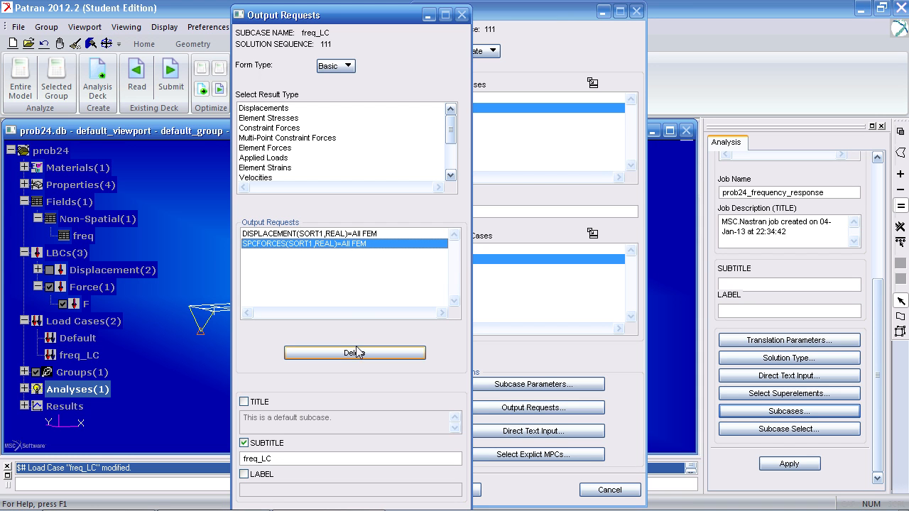
pyautogui.click(355, 352)
pyautogui.click(321, 237)
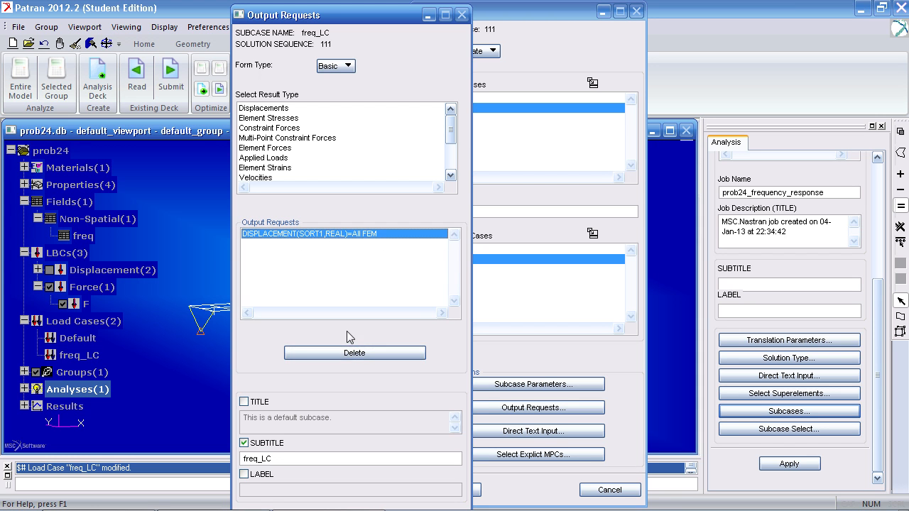
pyautogui.click(353, 353)
# Request acceleration and velocity output for subcase freq_LC, then apply the subcase and close its definition
pyautogui.scroll(-3, 455, 140)
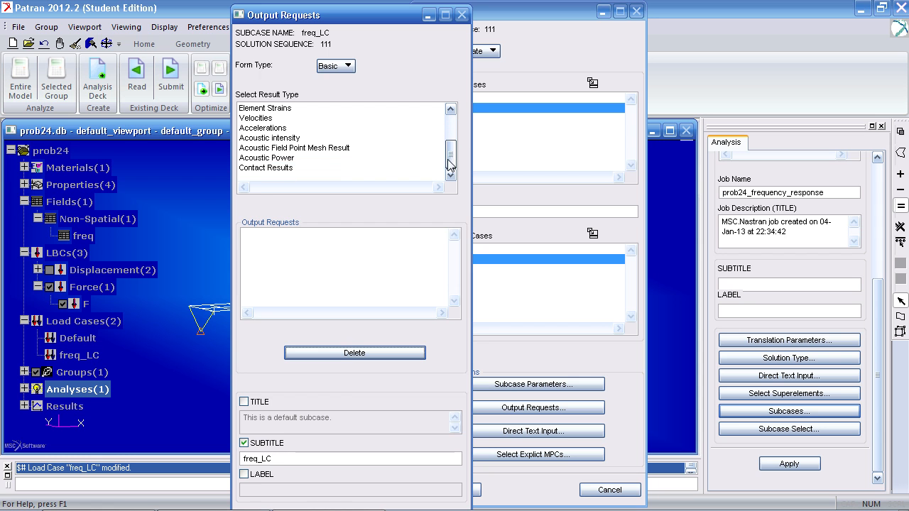
pyautogui.click(250, 129)
pyautogui.click(267, 119)
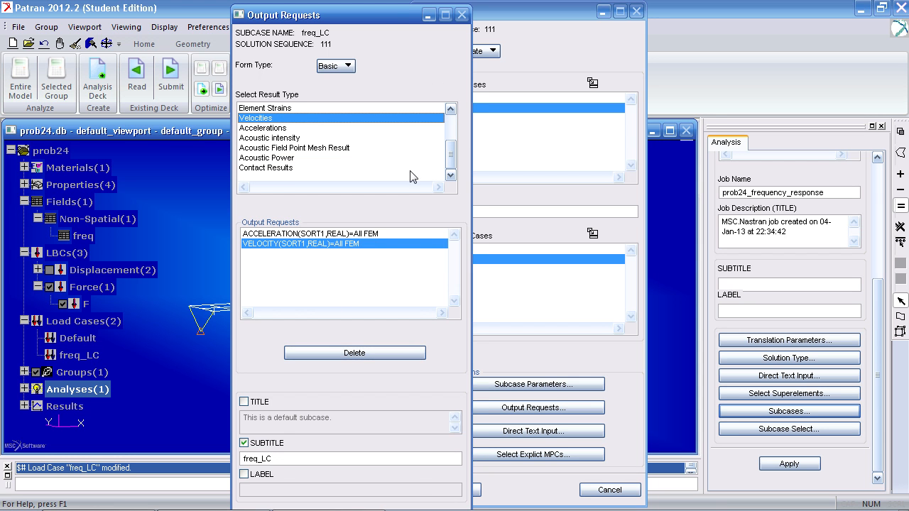
pyautogui.moveTo(384, 15); pyautogui.dragTo(320, 12)
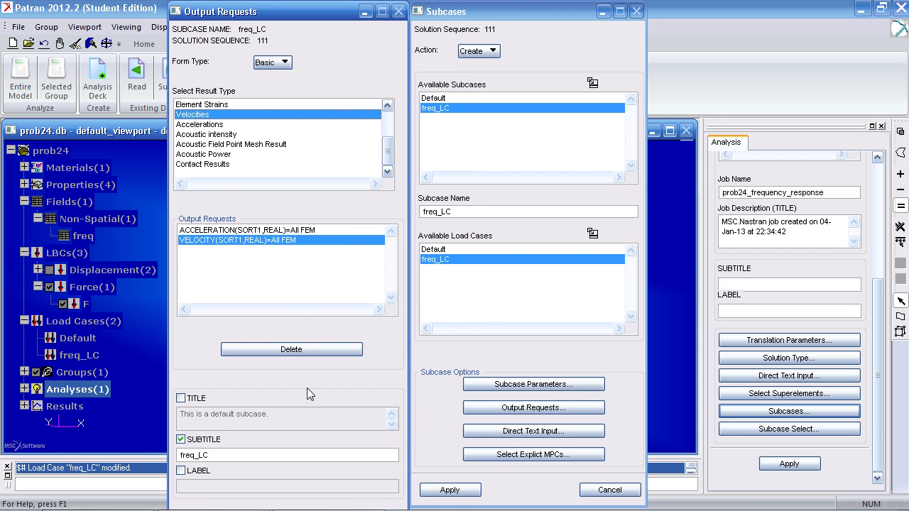
pyautogui.click(456, 490)
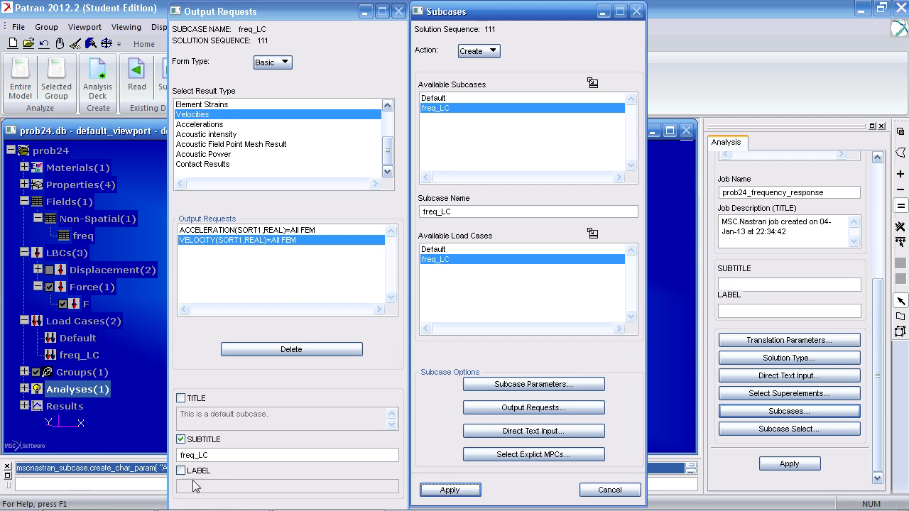
pyautogui.click(583, 491)
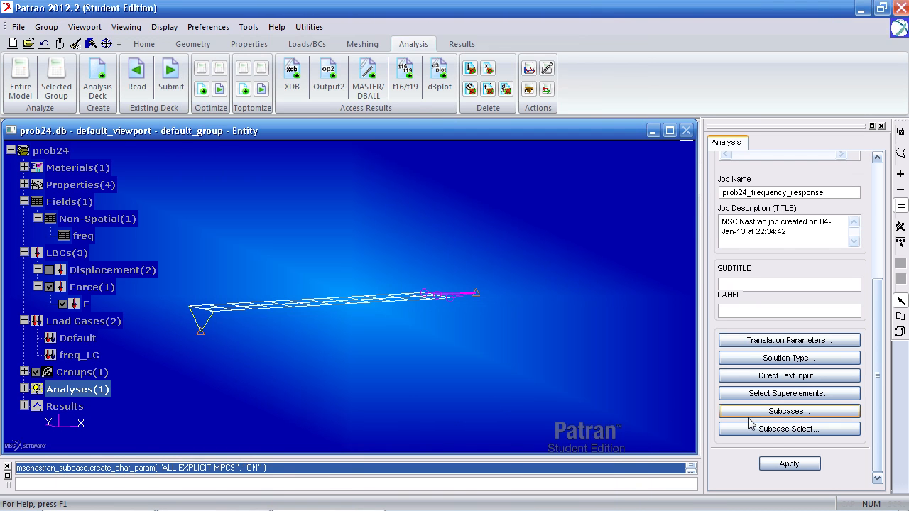
# Select freq_LC as the only subcase of job prob24_frequency_response, removing Default, and submit the analysis
pyautogui.click(788, 429)
pyautogui.moveTo(601, 76); pyautogui.dragTo(467, 69)
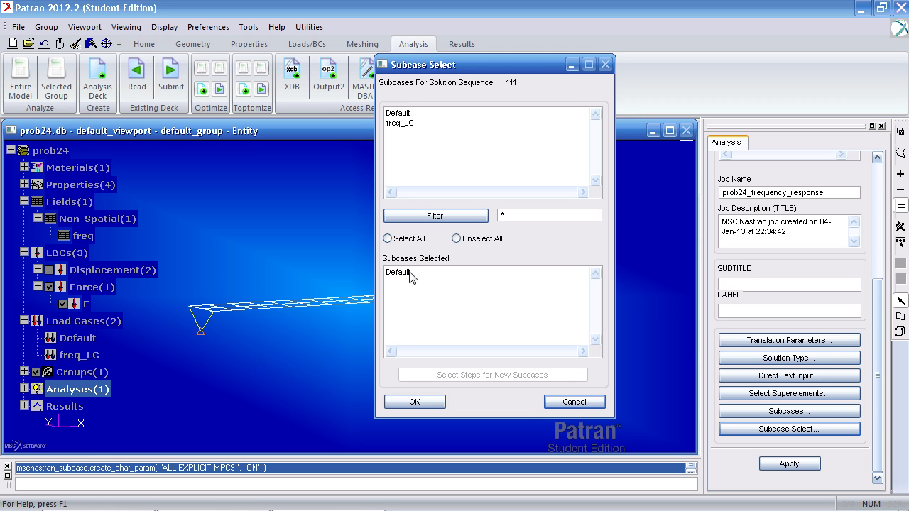
pyautogui.click(400, 123)
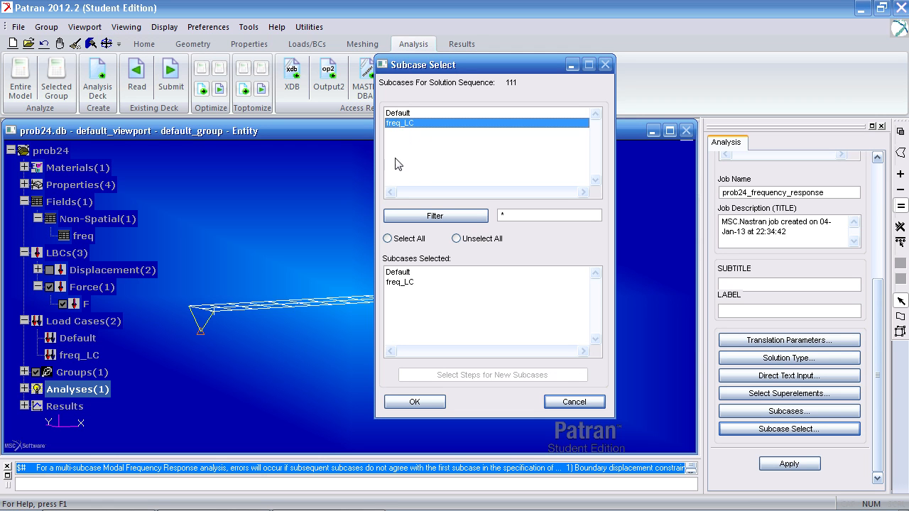
pyautogui.click(399, 273)
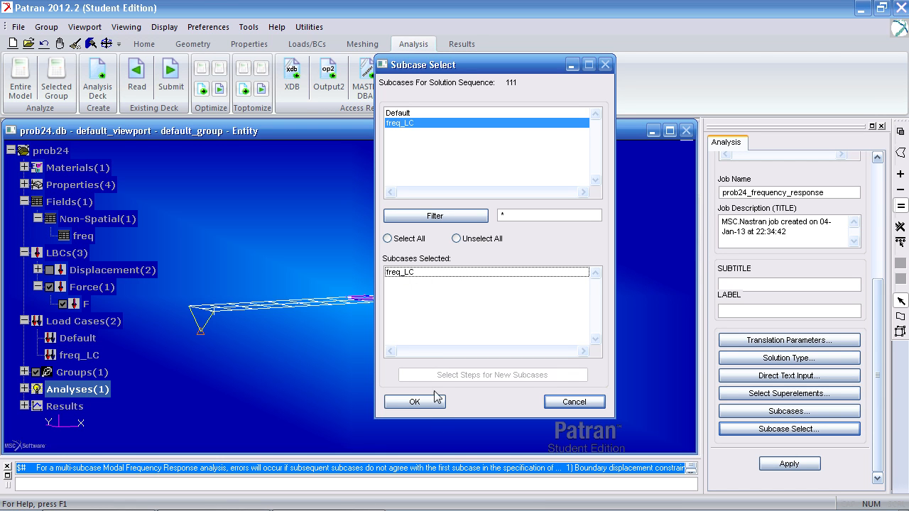
pyautogui.click(414, 402)
pyautogui.click(768, 466)
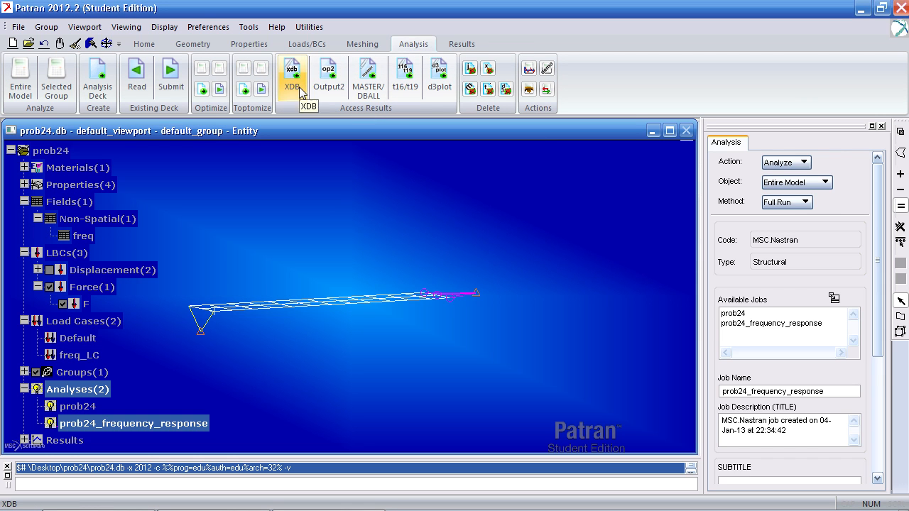
# Attach the XDB result file of job prob24_frequency_response to access its result entities
pyautogui.click(299, 88)
pyautogui.scroll(-3, 865, 267)
pyautogui.click(790, 464)
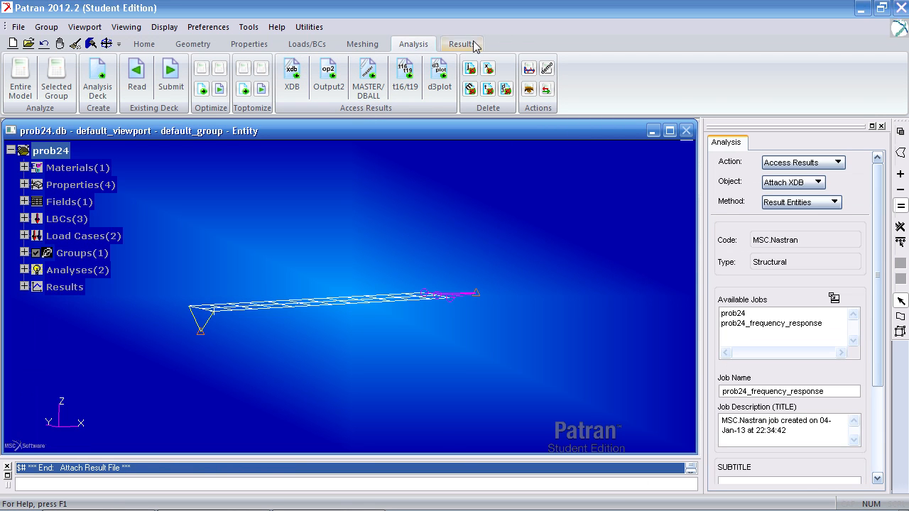
# Start a Y vs X results graph and select all freq_LC result cases from frequency 0 to 100
pyautogui.click(475, 45)
pyautogui.click(420, 71)
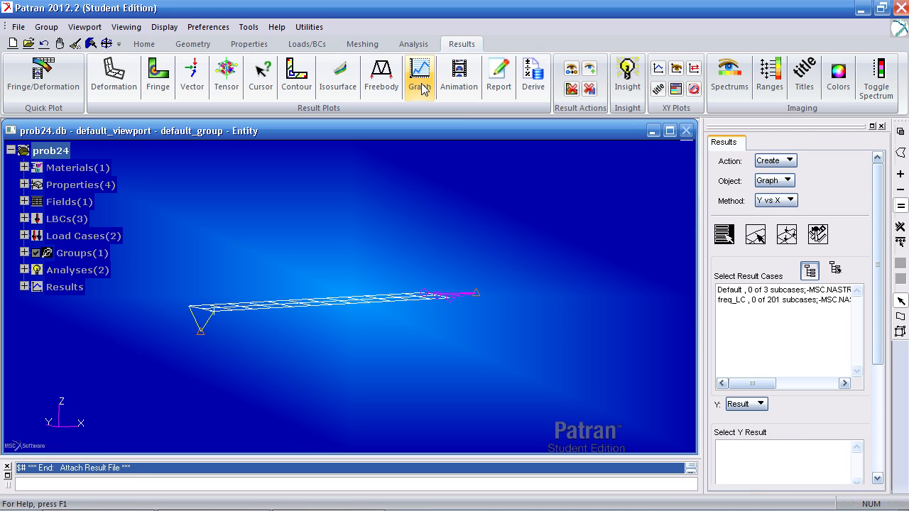
pyautogui.click(810, 271)
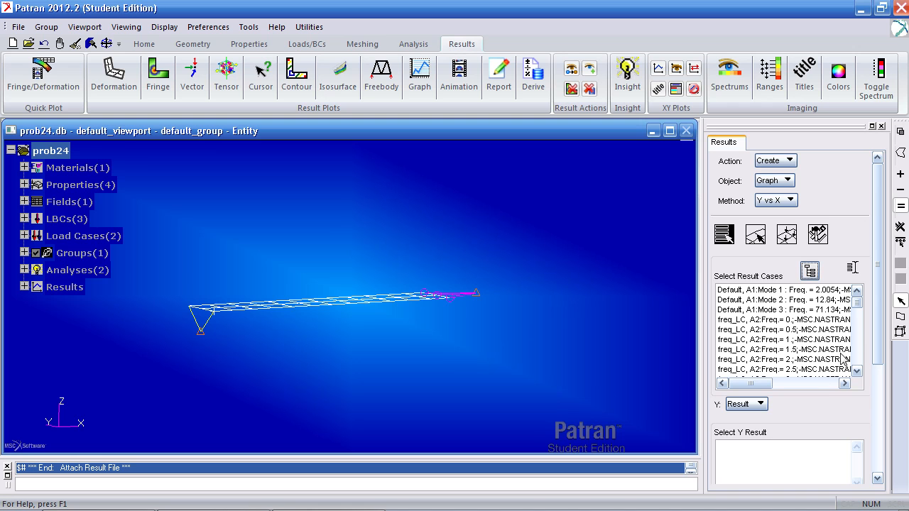
pyautogui.moveTo(818, 293); pyautogui.dragTo(822, 312)
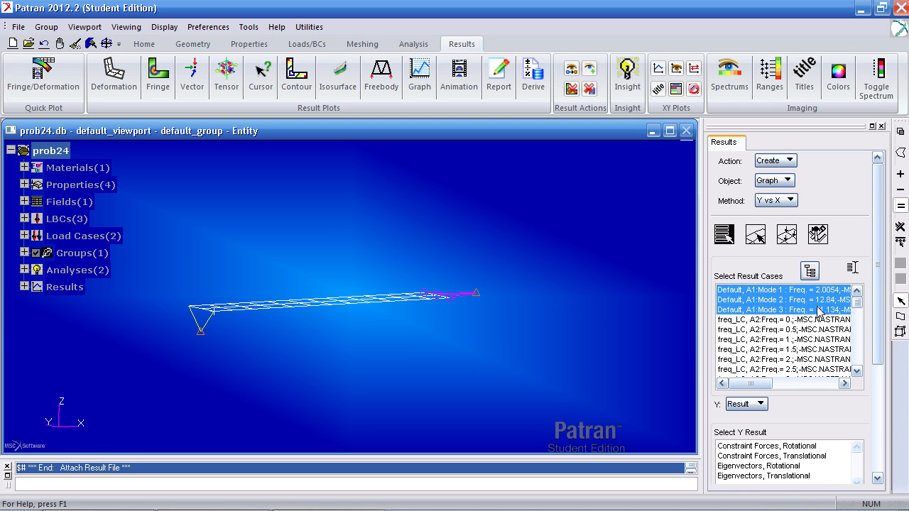
pyautogui.click(830, 320)
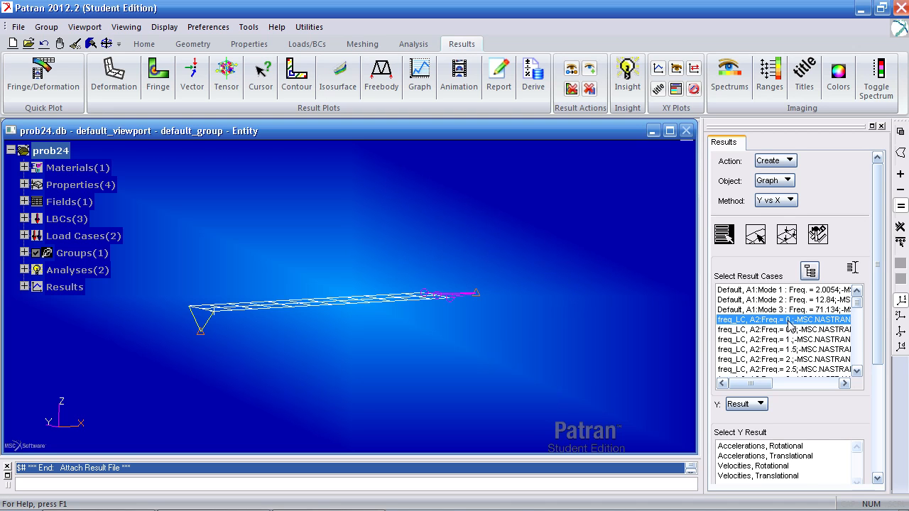
pyautogui.moveTo(859, 305); pyautogui.dragTo(854, 365)
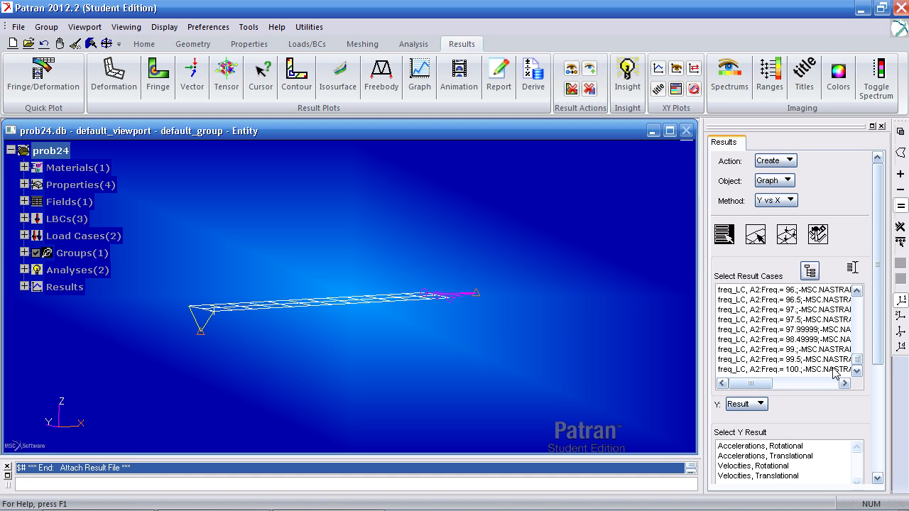
pyautogui.keyDown('shift'); pyautogui.click(834, 369); pyautogui.keyUp('shift')
# Choose Accelerations, Translational as the Y result of the graph
pyautogui.scroll(-5, 871, 391)
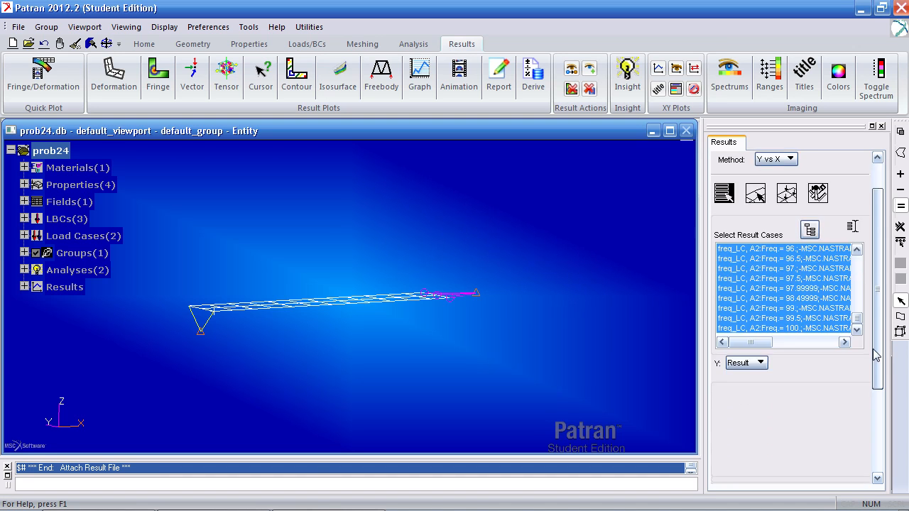
pyautogui.scroll(-1, 871, 419)
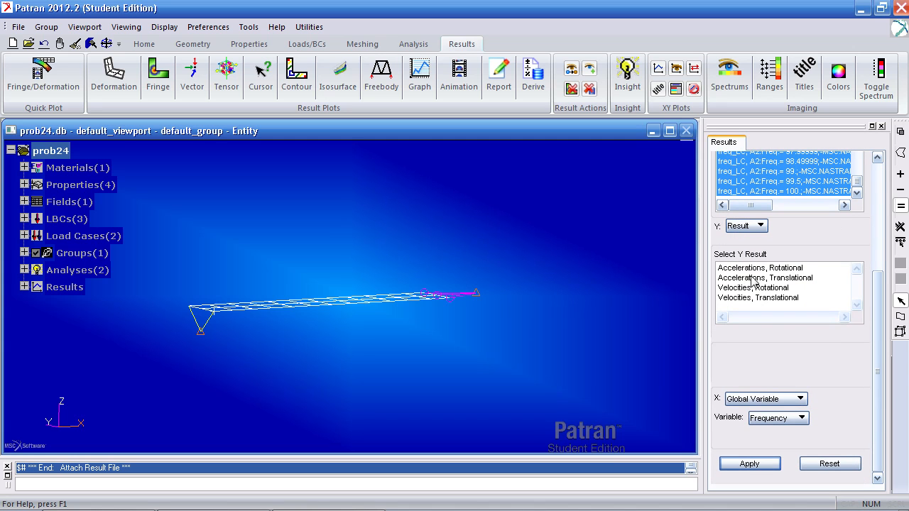
pyautogui.click(782, 279)
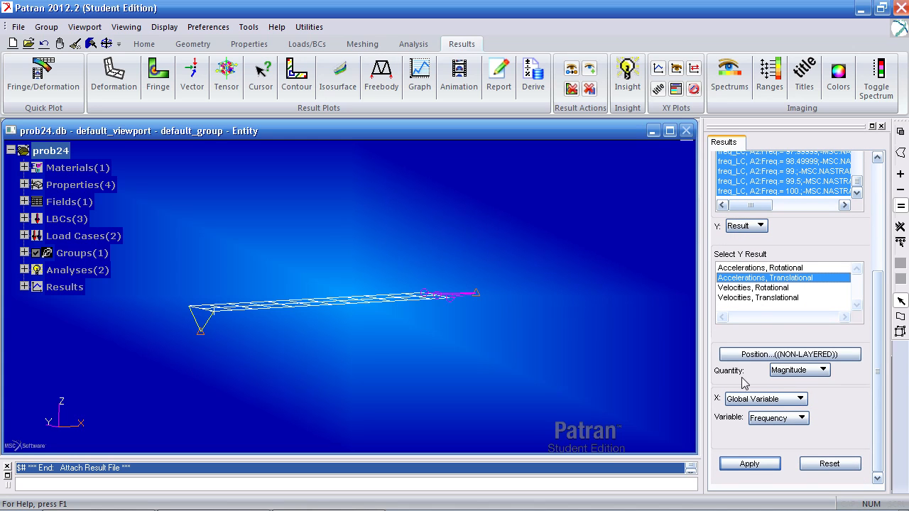
# Target nodes 41, 14 and 40 and plot their translational acceleration magnitude against frequency
pyautogui.scroll(6, 822, 375)
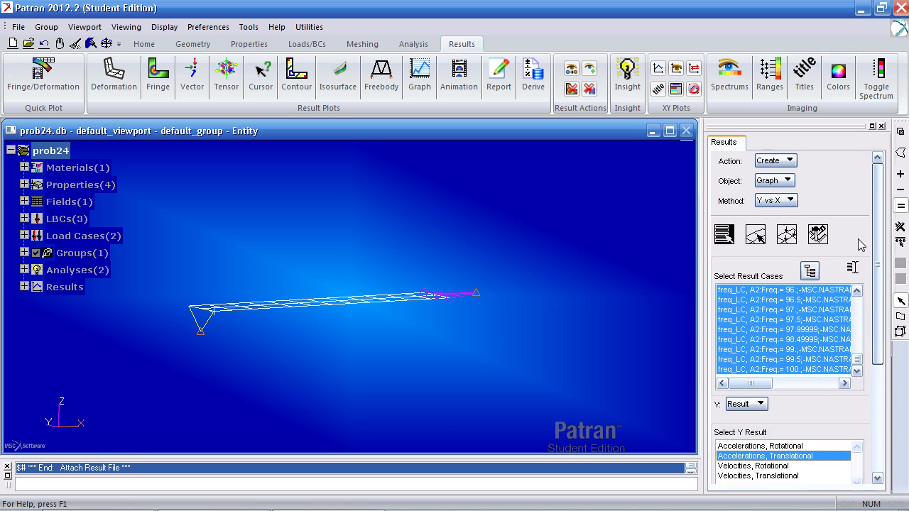
pyautogui.click(756, 234)
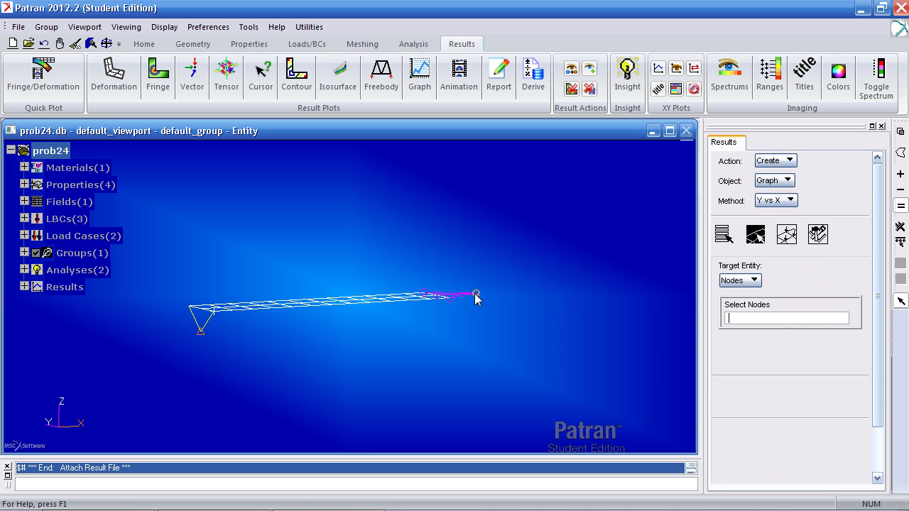
pyautogui.click(188, 311)
pyautogui.moveTo(188, 311); pyautogui.dragTo(456, 258, button='middle')
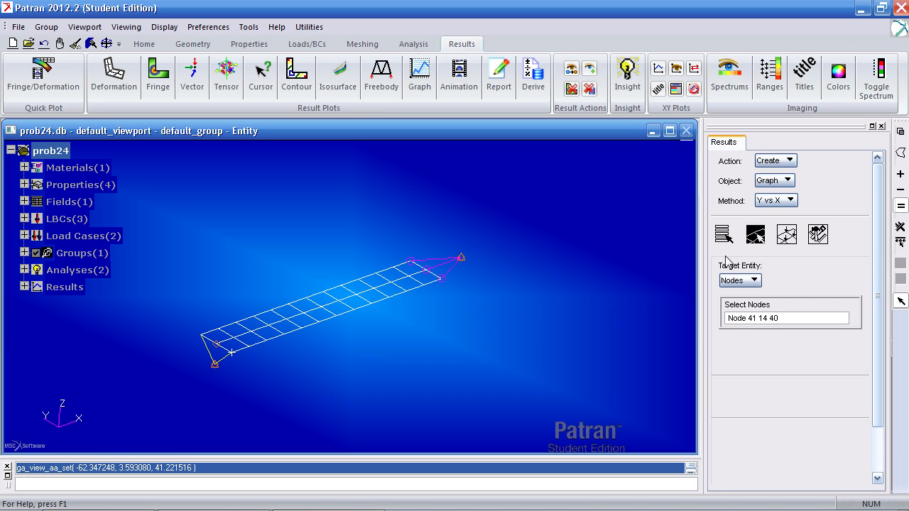
pyautogui.click(723, 235)
pyautogui.scroll(-5, 863, 397)
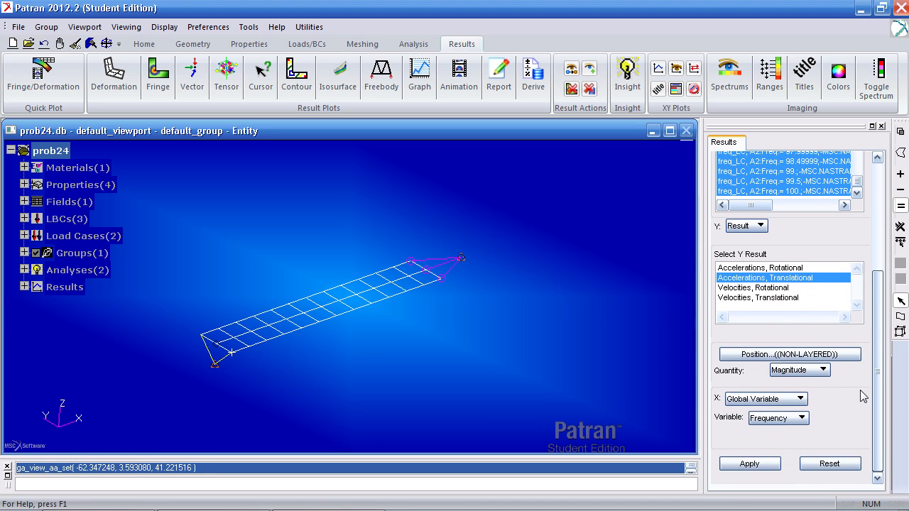
pyautogui.click(749, 463)
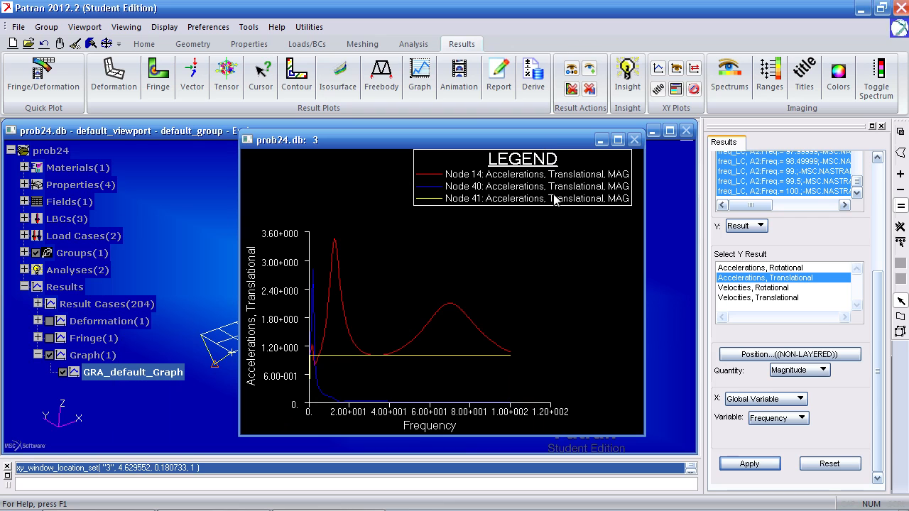
# Switch to the Adobe Reader document to compare the graph with the reference plot in Figure 14-50, and return to Patran
pyautogui.click(85, 501)
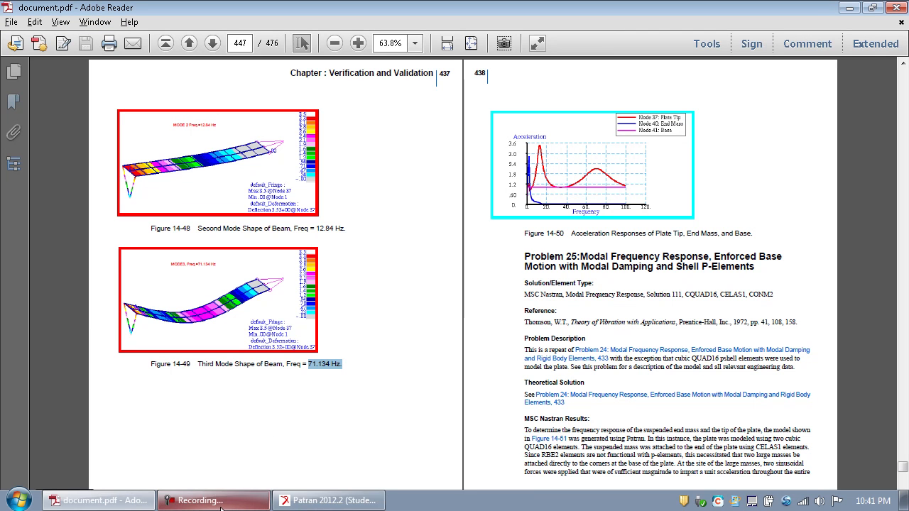
pyautogui.click(329, 501)
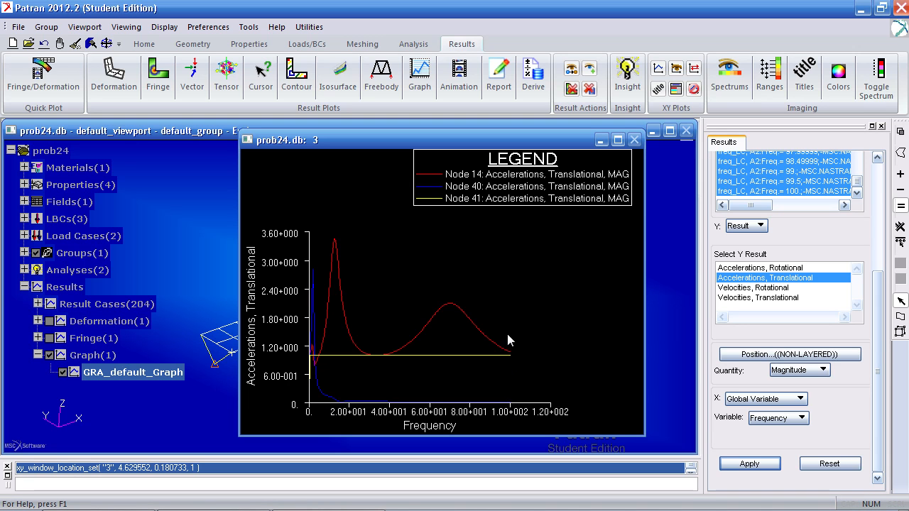
# Set the label format of the graph's X axis to Fixed
pyautogui.scroll(5, 862, 284)
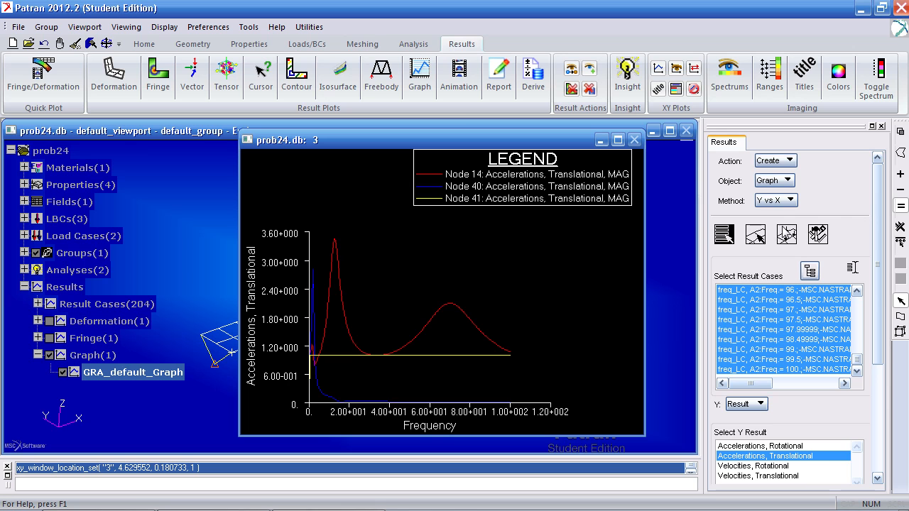
pyautogui.click(787, 236)
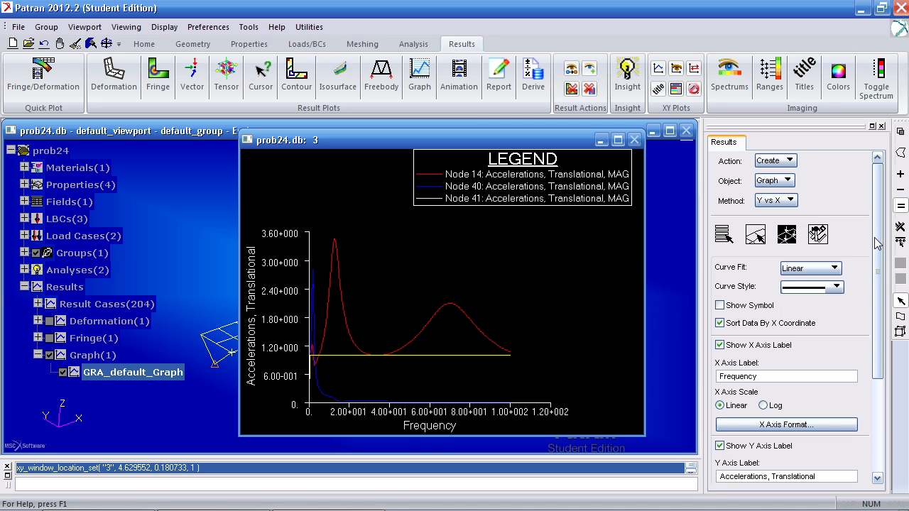
pyautogui.scroll(-5, 875, 315)
pyautogui.scroll(-2, 875, 315)
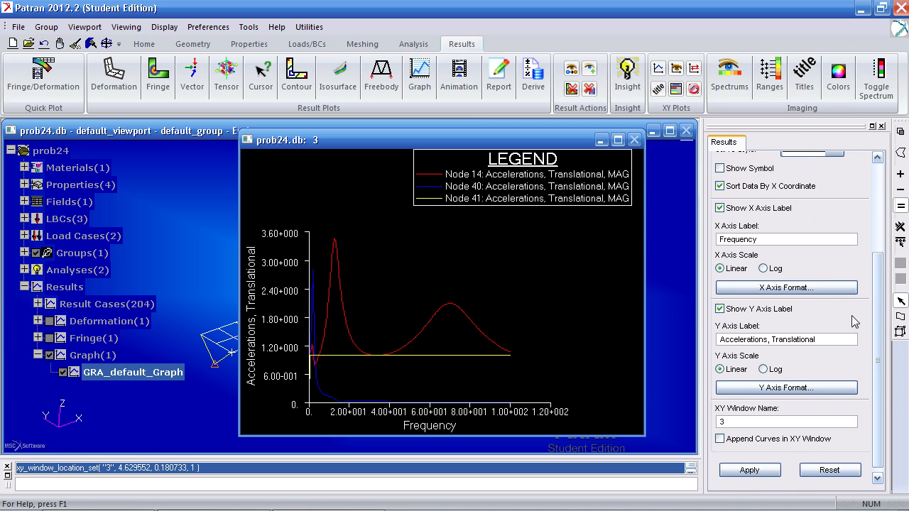
pyautogui.click(824, 293)
pyautogui.click(689, 114)
pyautogui.click(699, 115)
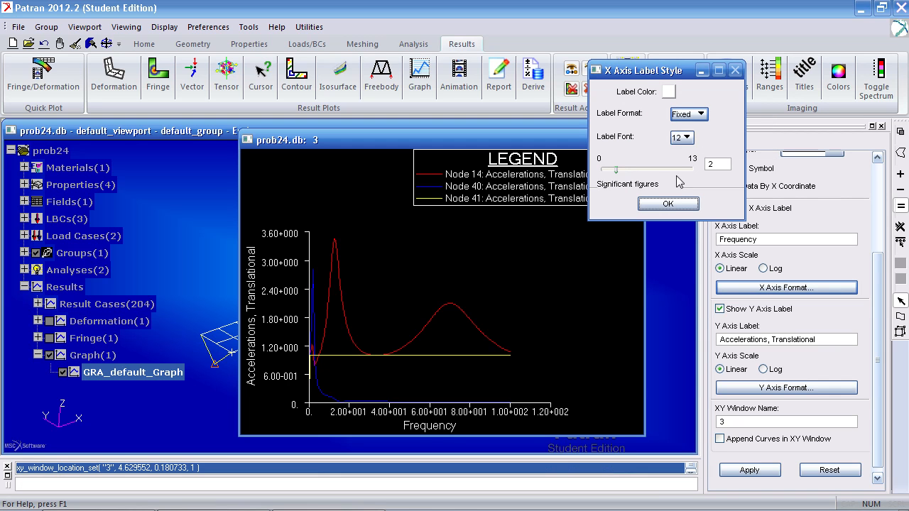
pyautogui.click(667, 204)
# Set the label format of the graph's Y axis to Fixed and apply the new axis formats to the plot
pyautogui.click(787, 388)
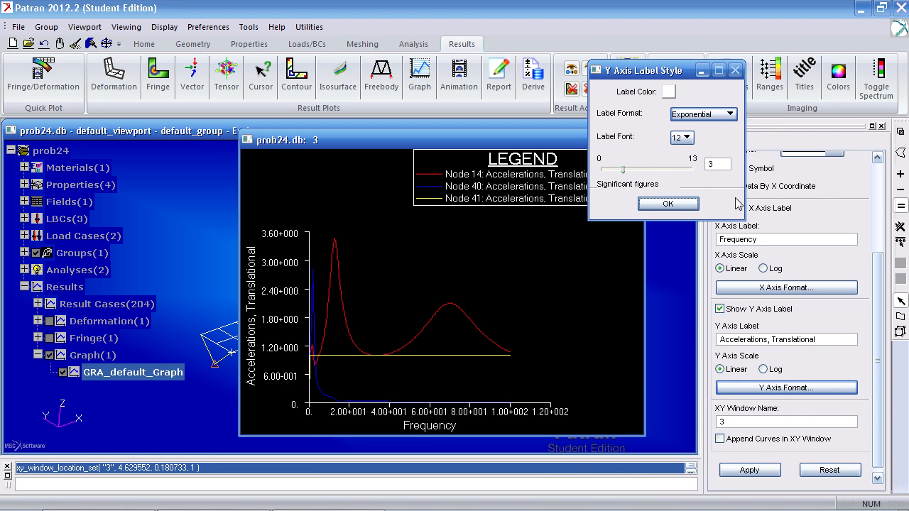
pyautogui.click(703, 114)
pyautogui.click(710, 124)
pyautogui.click(668, 204)
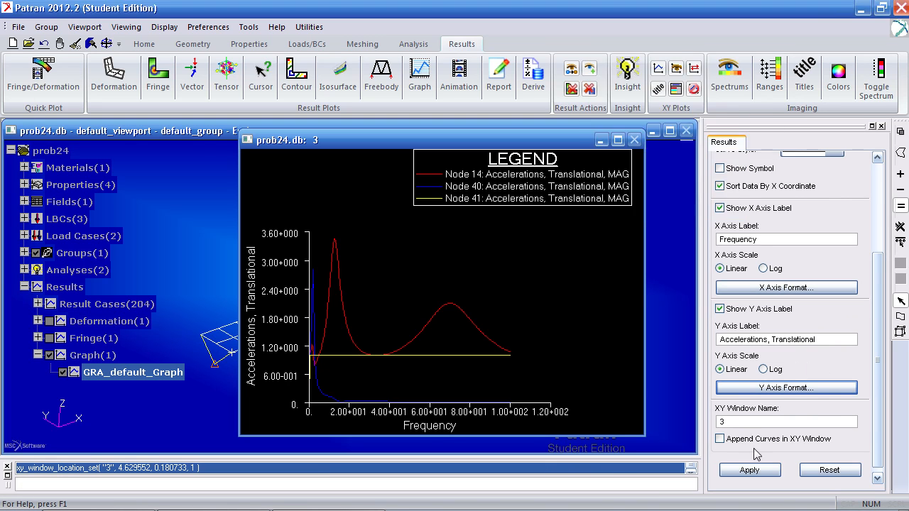
pyautogui.click(749, 470)
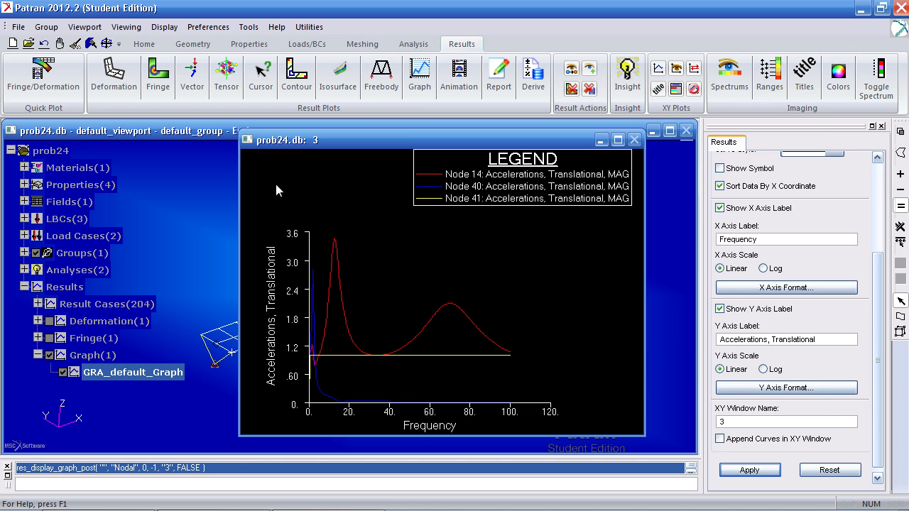
# Tile the viewports so the model and the acceleration graph are side by side, and rotate the model view
pyautogui.moveTo(266, 145); pyautogui.dragTo(308, 145)
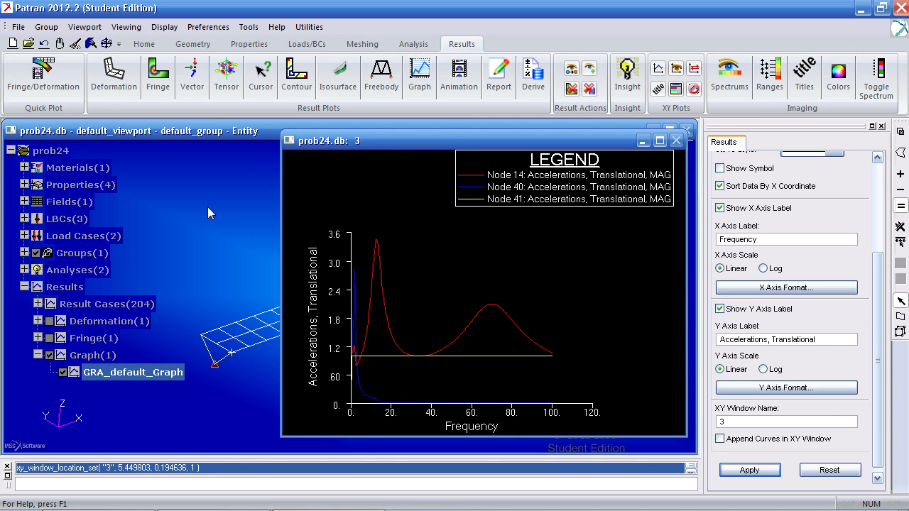
pyautogui.click(211, 238)
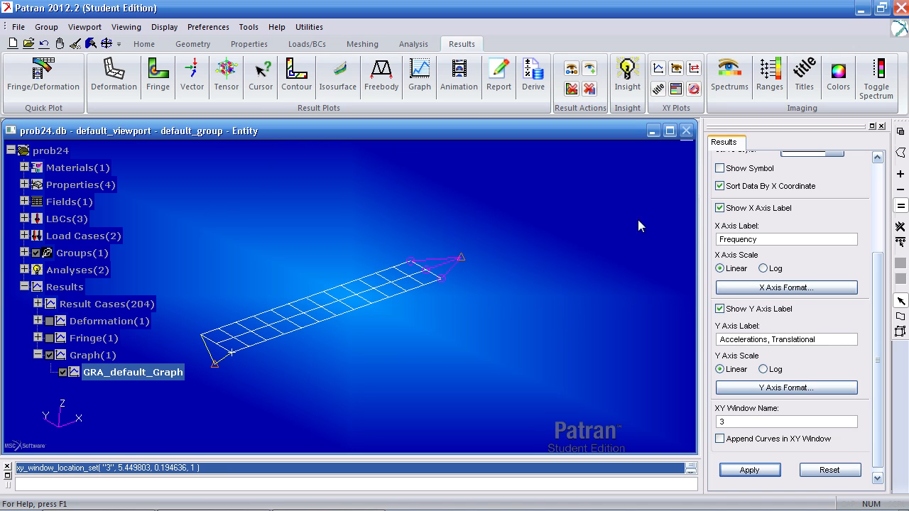
pyautogui.moveTo(696, 229); pyautogui.dragTo(460, 229)
pyautogui.click(142, 45)
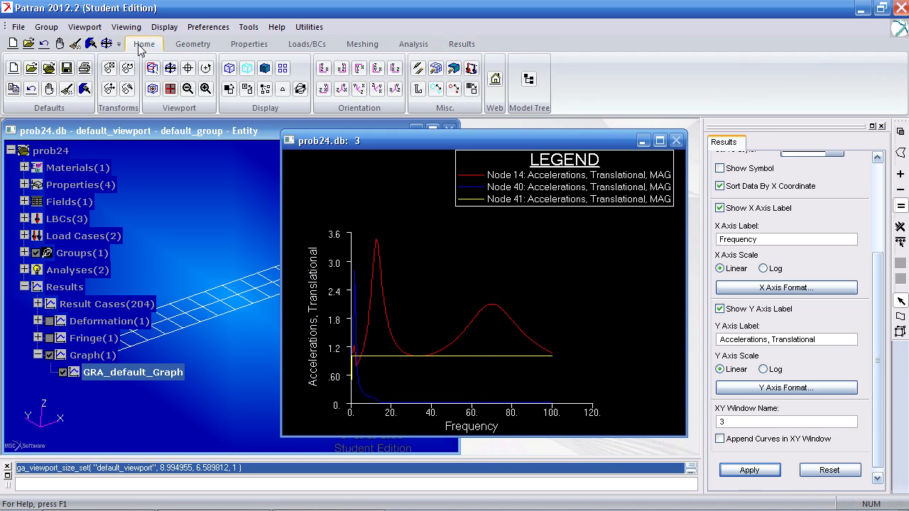
pyautogui.click(173, 92)
pyautogui.moveTo(253, 308); pyautogui.dragTo(309, 312, button='middle')
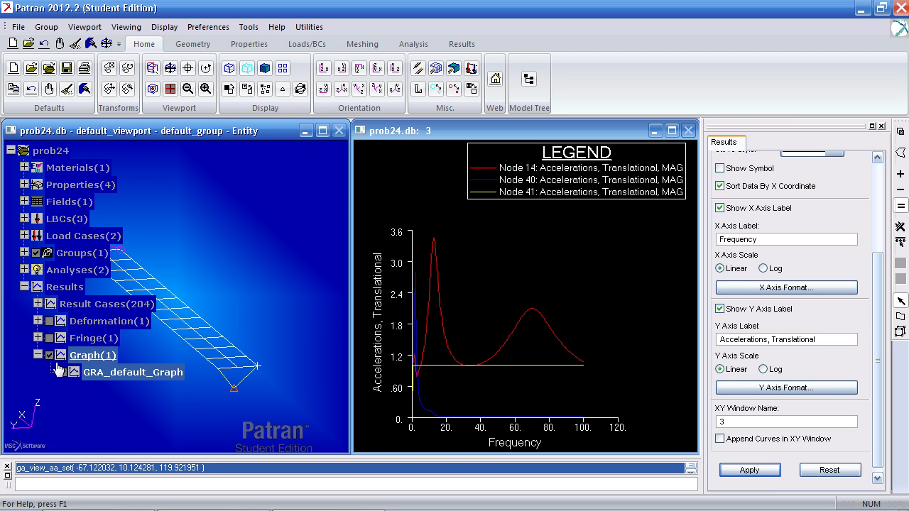
# Save the graph plot under the name accelerations
pyautogui.scroll(3, 845, 220)
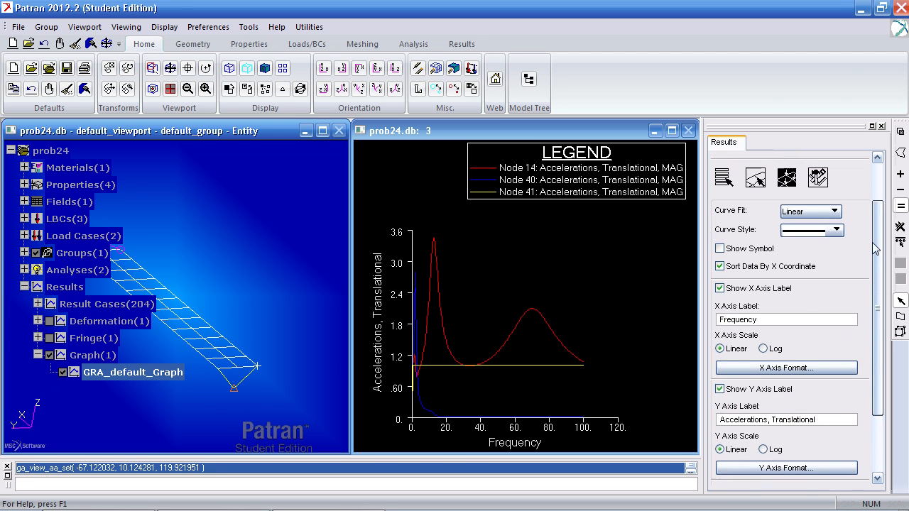
pyautogui.click(818, 205)
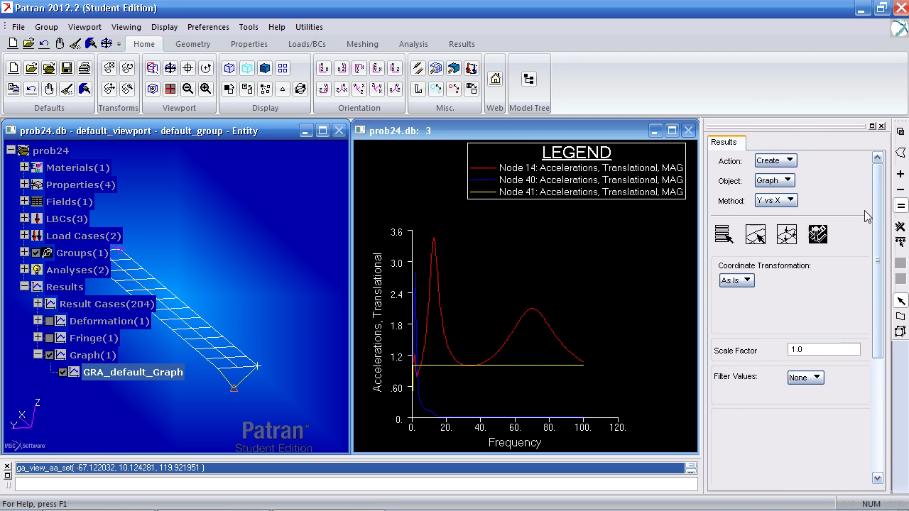
pyautogui.scroll(-5, 862, 357)
pyautogui.click(767, 429)
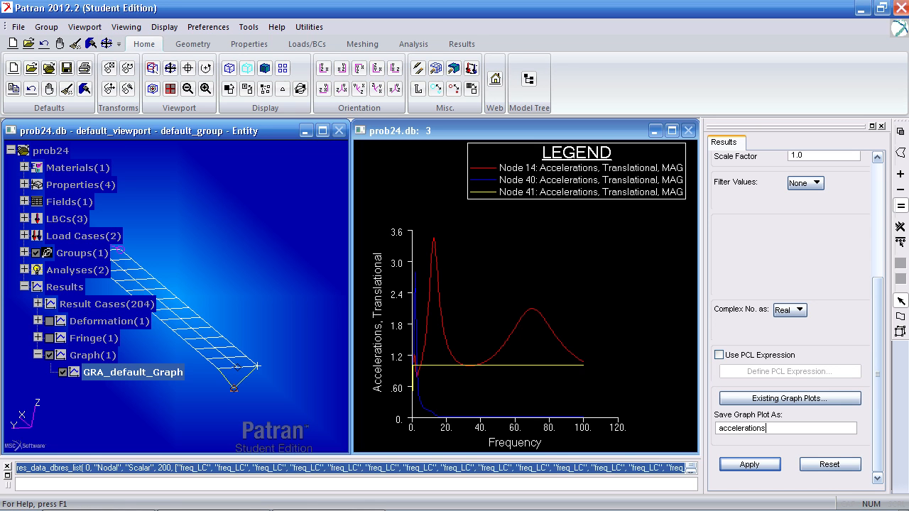
pyautogui.press('Return')
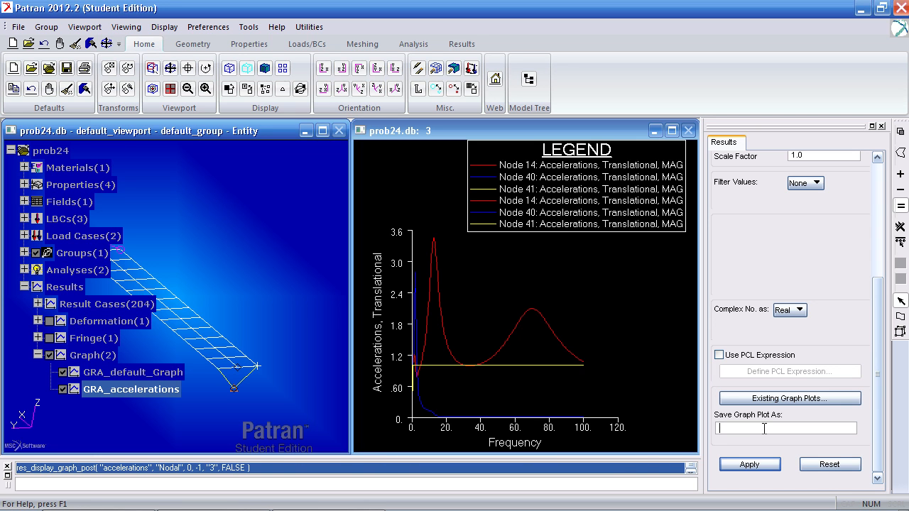
# Hide both graph plots and create a quick plot of Mode 2 with translational eigenvectors as the fringe and deformation results
pyautogui.click(63, 379)
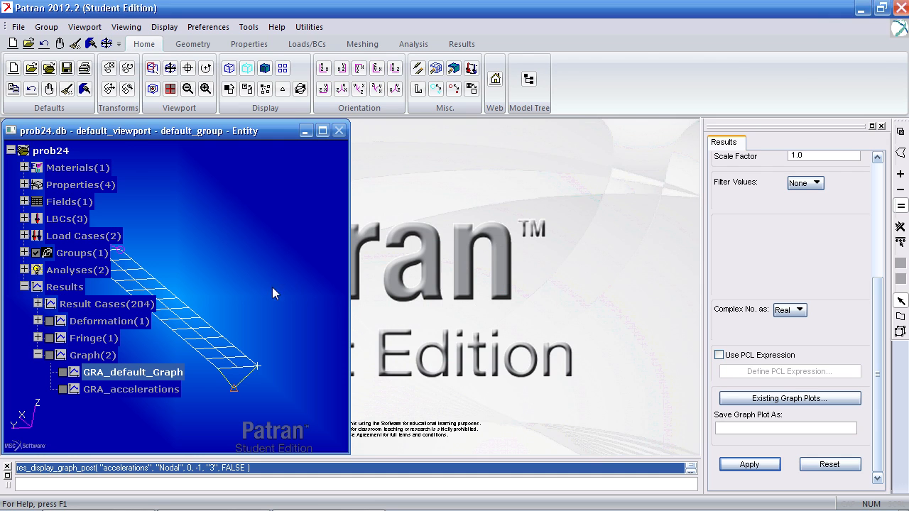
pyautogui.click(463, 45)
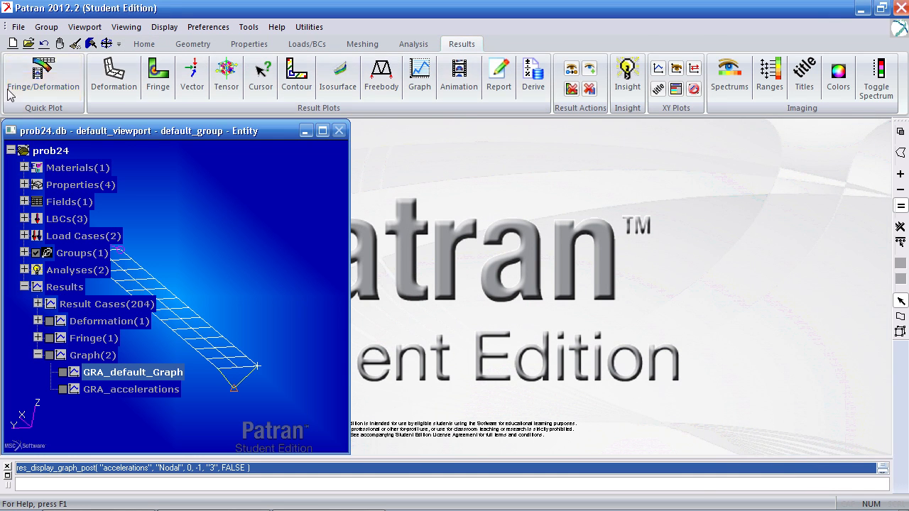
pyautogui.click(42, 75)
pyautogui.click(803, 260)
pyautogui.click(805, 269)
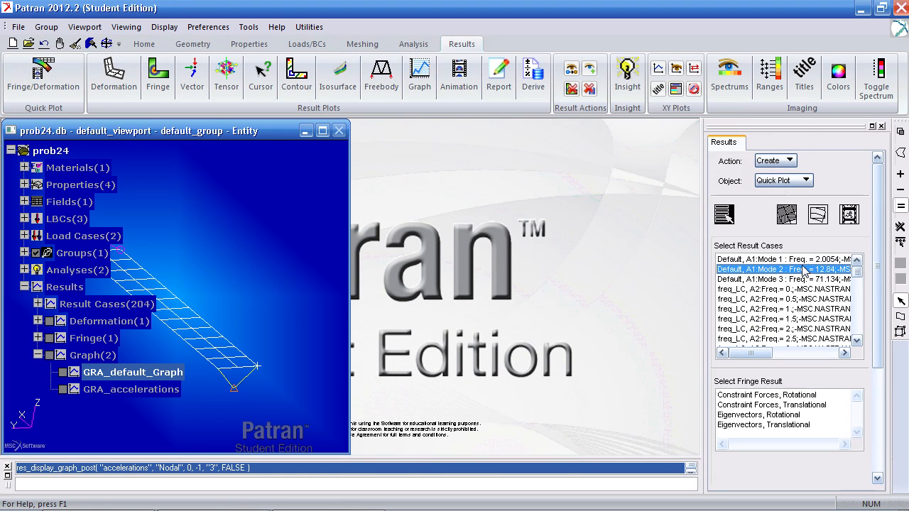
pyautogui.moveTo(873, 258); pyautogui.dragTo(864, 331)
pyautogui.click(809, 307)
pyautogui.click(788, 435)
pyautogui.moveTo(870, 418); pyautogui.dragTo(871, 447)
pyautogui.click(790, 464)
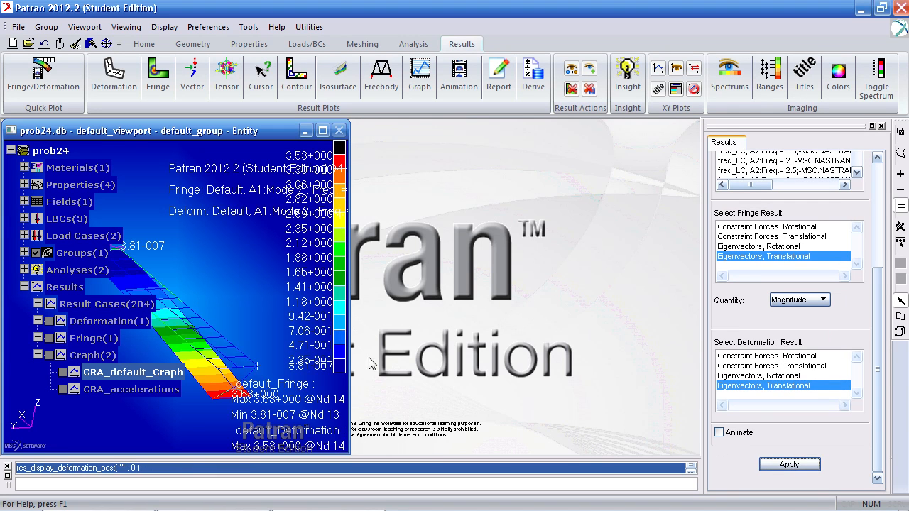
# Widen the model viewport to view the mode shape from another angle, and briefly display the saved accelerations graph beside it
pyautogui.moveTo(348, 257); pyautogui.dragTo(456, 288)
pyautogui.moveTo(142, 415); pyautogui.dragTo(146, 405, button='middle')
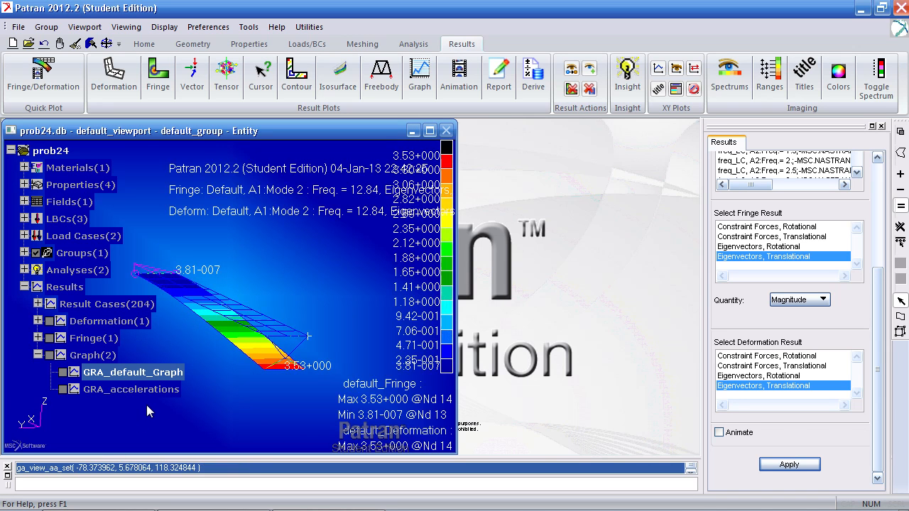
pyautogui.click(62, 390)
pyautogui.moveTo(273, 287); pyautogui.dragTo(254, 286, button='middle')
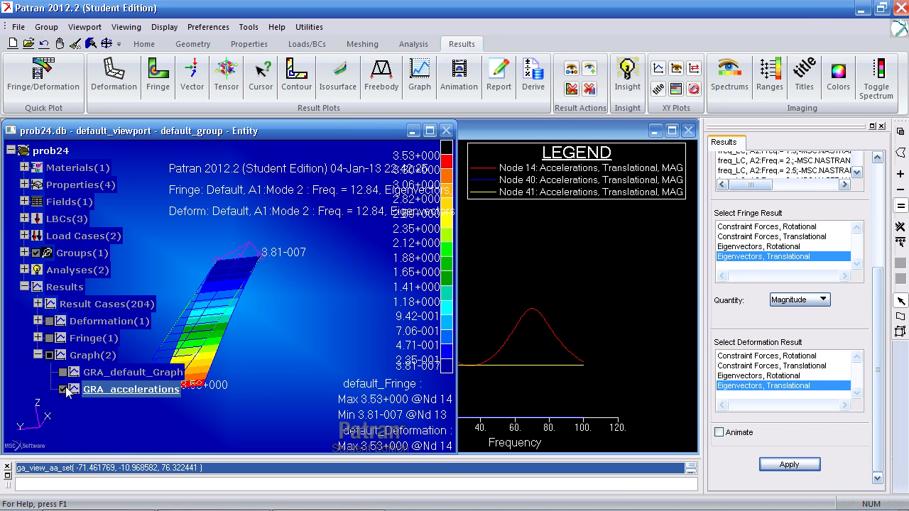
pyautogui.click(62, 390)
# Clear the default deformation and default fringe plots from the model display
pyautogui.click(37, 321)
pyautogui.click(38, 356)
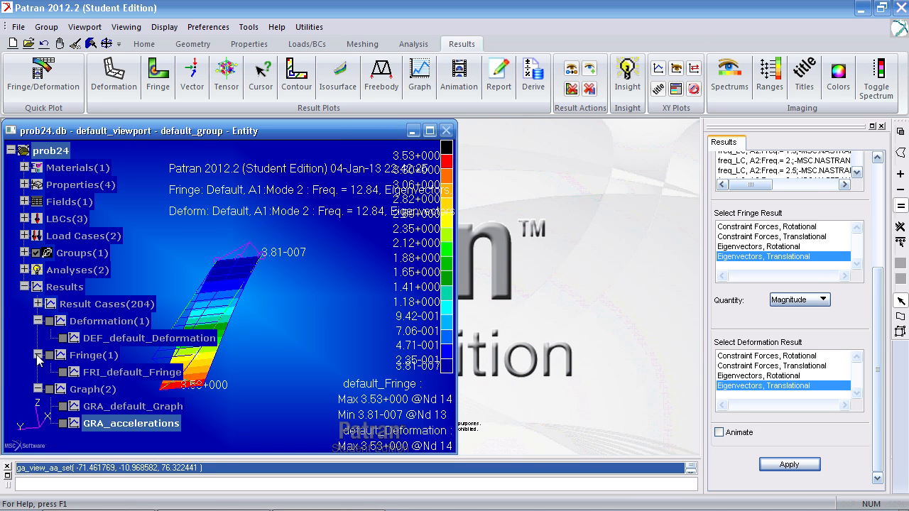
pyautogui.click(63, 339)
pyautogui.click(63, 373)
pyautogui.moveTo(292, 395); pyautogui.dragTo(334, 370, button='middle')
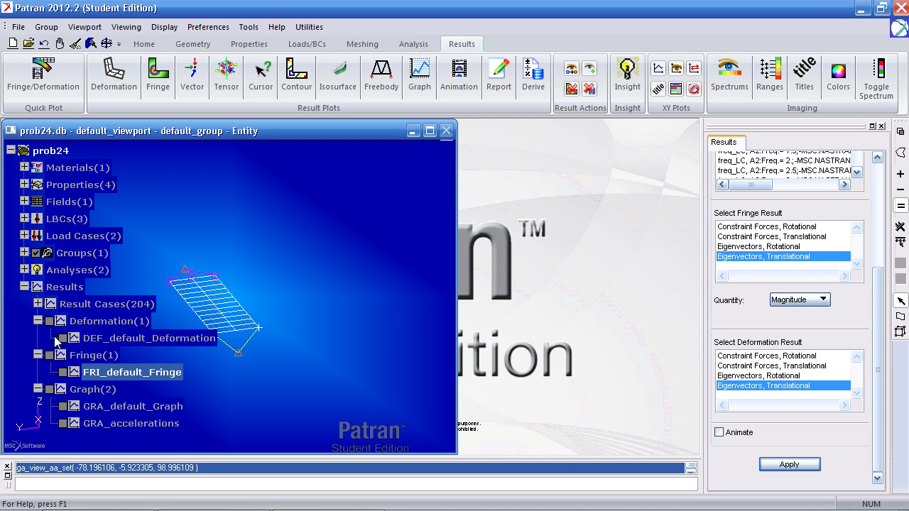
pyautogui.click(62, 339)
pyautogui.click(62, 373)
pyautogui.click(62, 339)
pyautogui.click(63, 373)
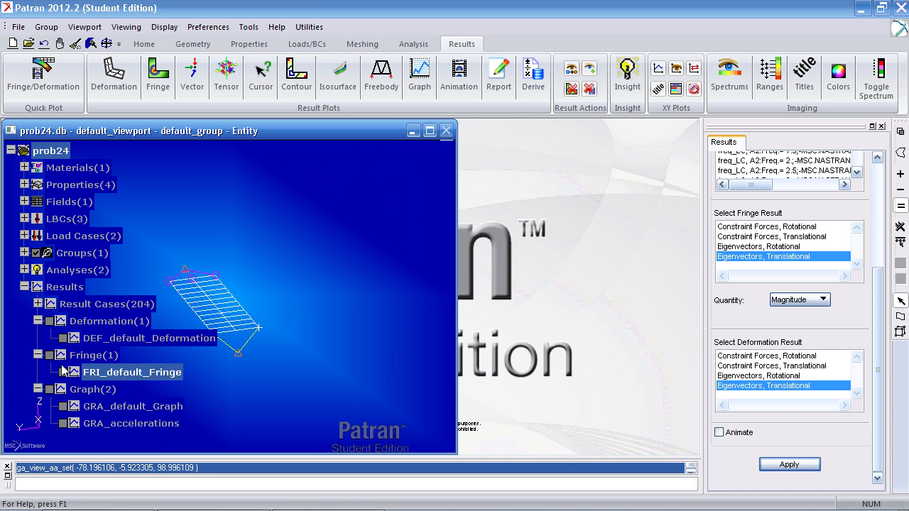
# Collapse the Results branch of the model tree and enlarge the model viewport to fill the workspace
pyautogui.click(24, 287)
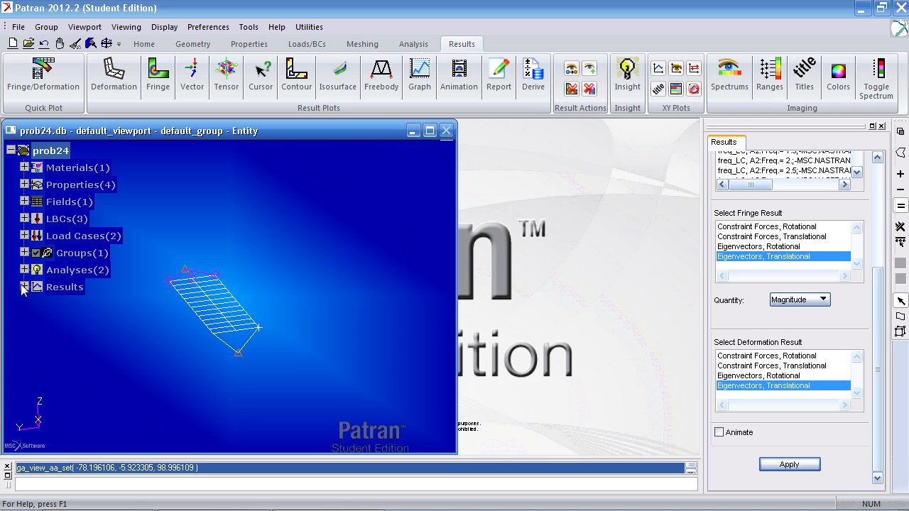
pyautogui.click(412, 132)
pyautogui.click(84, 447)
pyautogui.moveTo(388, 298); pyautogui.dragTo(429, 308, button='middle')
# Save the database
pyautogui.click(16, 27)
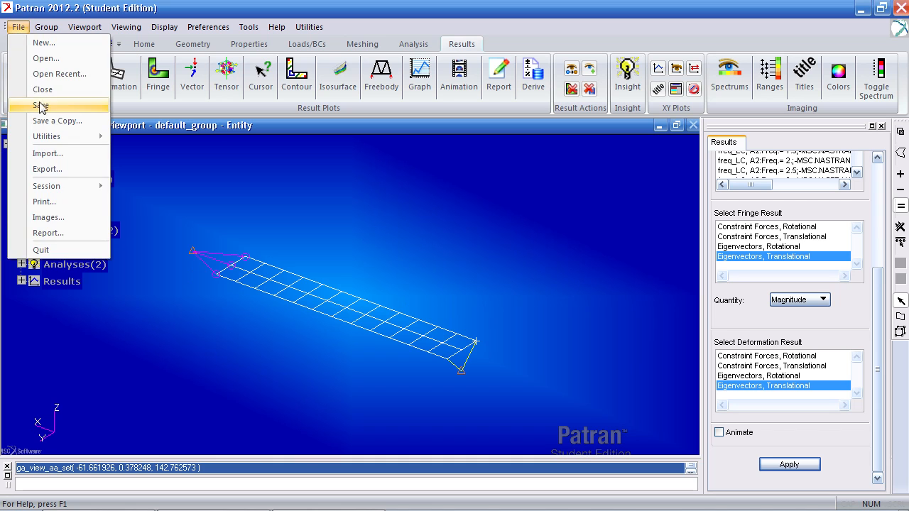